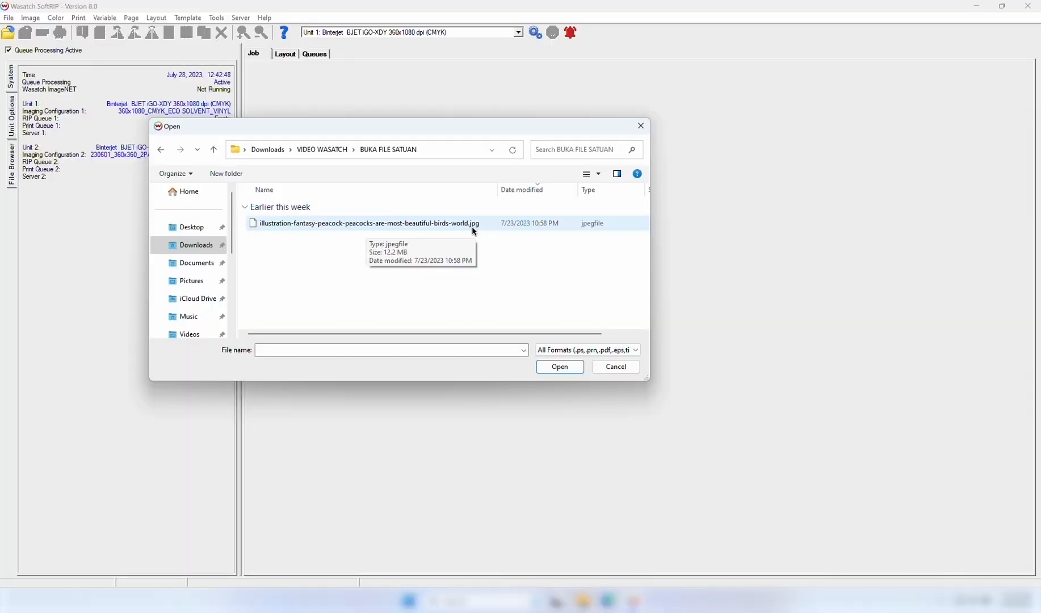
# Step: Open illustration-fantasy-peacock-peacocks-are-most-beautiful-birds-world.jpg from the BUKA FILE SATUAN folder
pyautogui.click(473, 225)
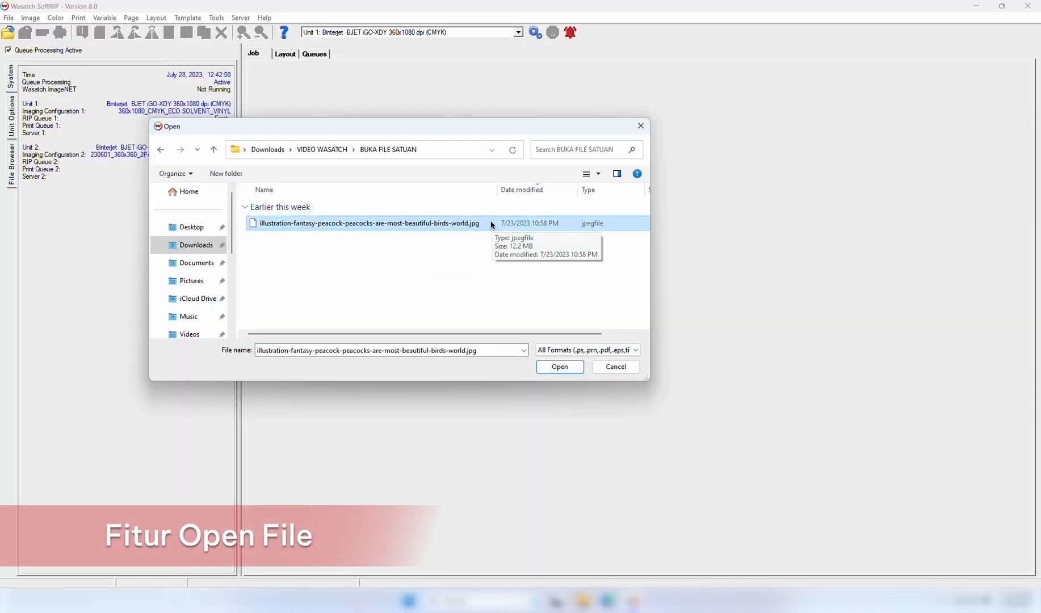
pyautogui.doubleClick(493, 221)
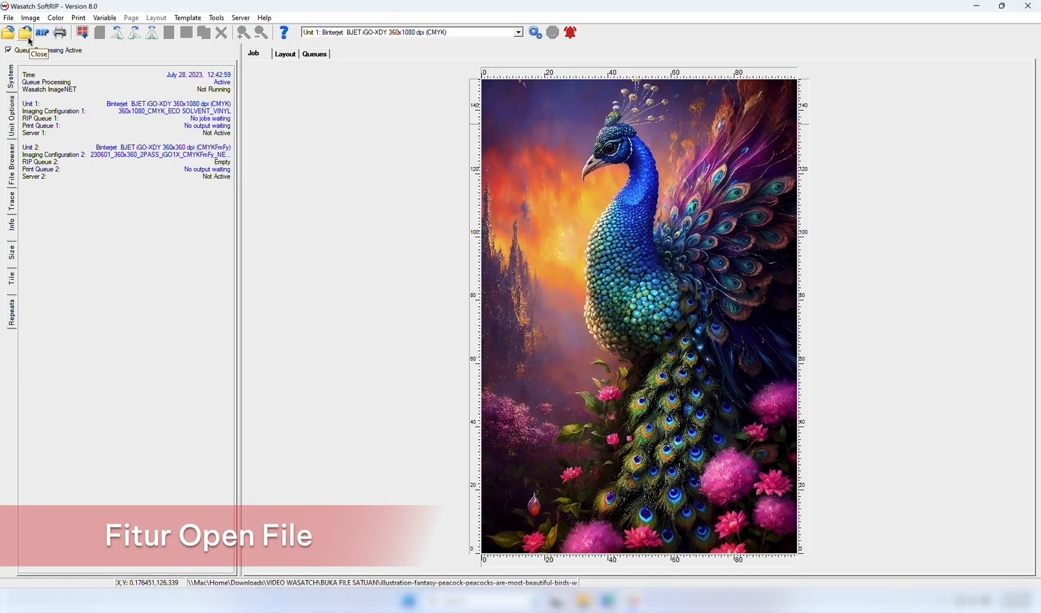
# Step: Close the peacock image and reopen it through the file browser's BUKA FILE SATUAN listing
pyautogui.click(30, 42)
pyautogui.click(12, 171)
pyautogui.click(82, 241)
pyautogui.doubleClick(83, 237)
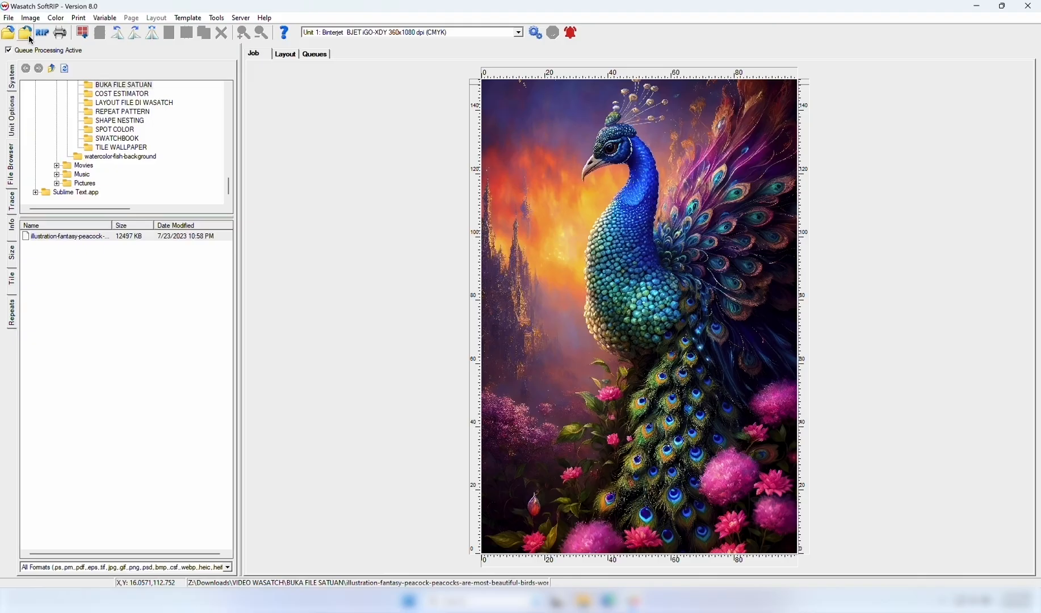
# Step: Close the peacock image again and place it from the file browser listing onto the empty job area
pyautogui.click(28, 36)
pyautogui.click(78, 243)
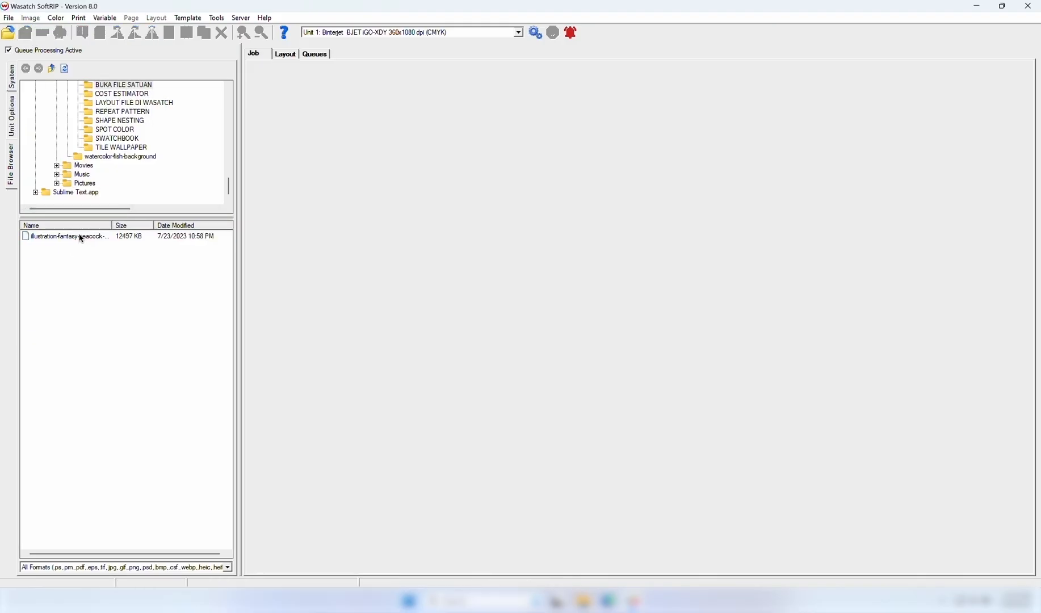
pyautogui.moveTo(79, 236); pyautogui.dragTo(543, 222)
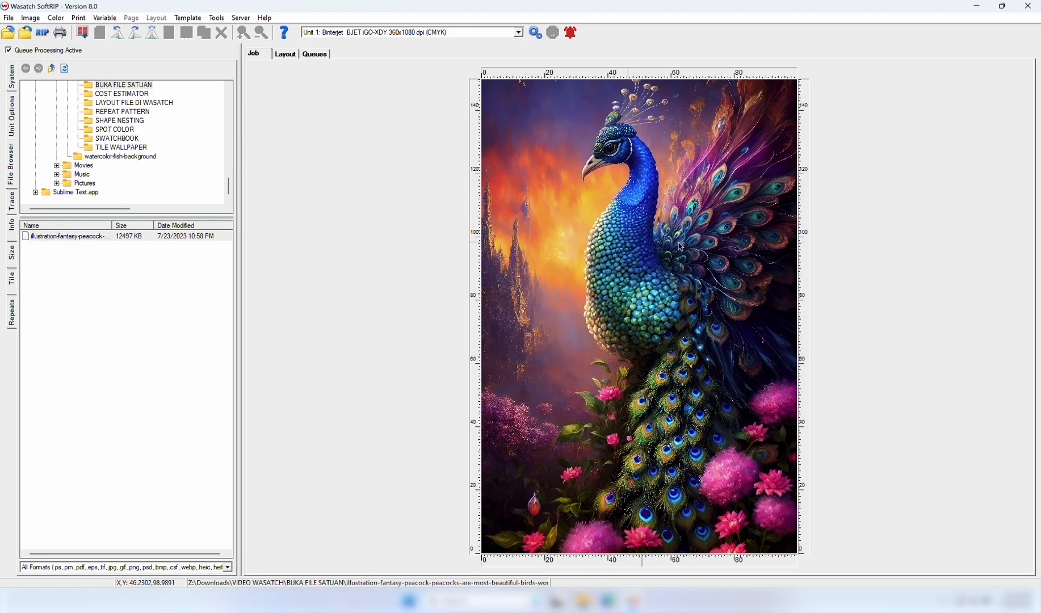
# Step: Switch to File Explorer, open the BUKA FILE SATUAN folder and bring the peacock JPEG into Wasatch SoftRIP
pyautogui.click(583, 600)
pyautogui.doubleClick(473, 315)
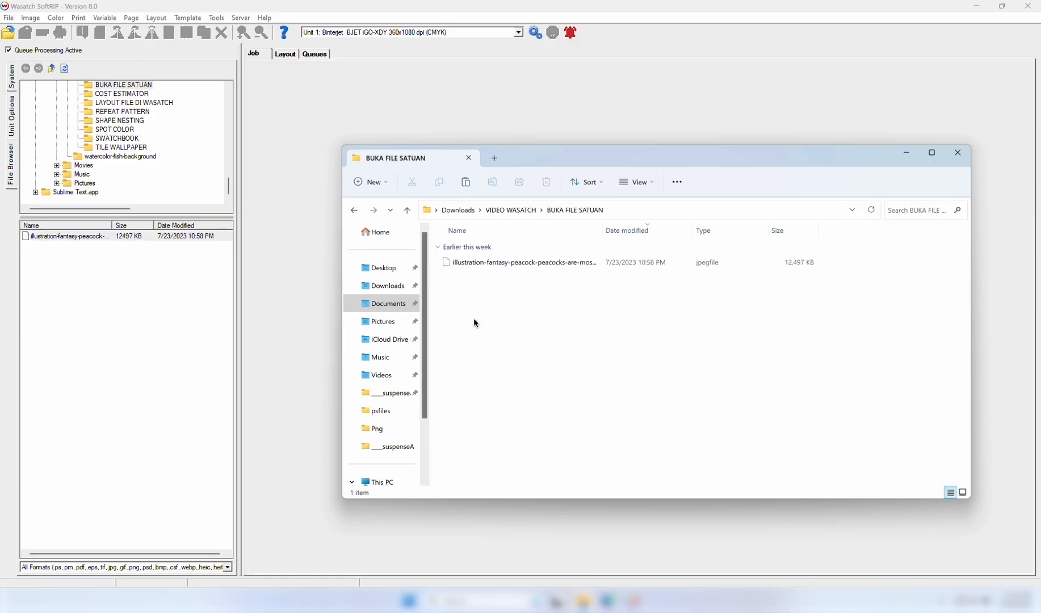
pyautogui.click(507, 263)
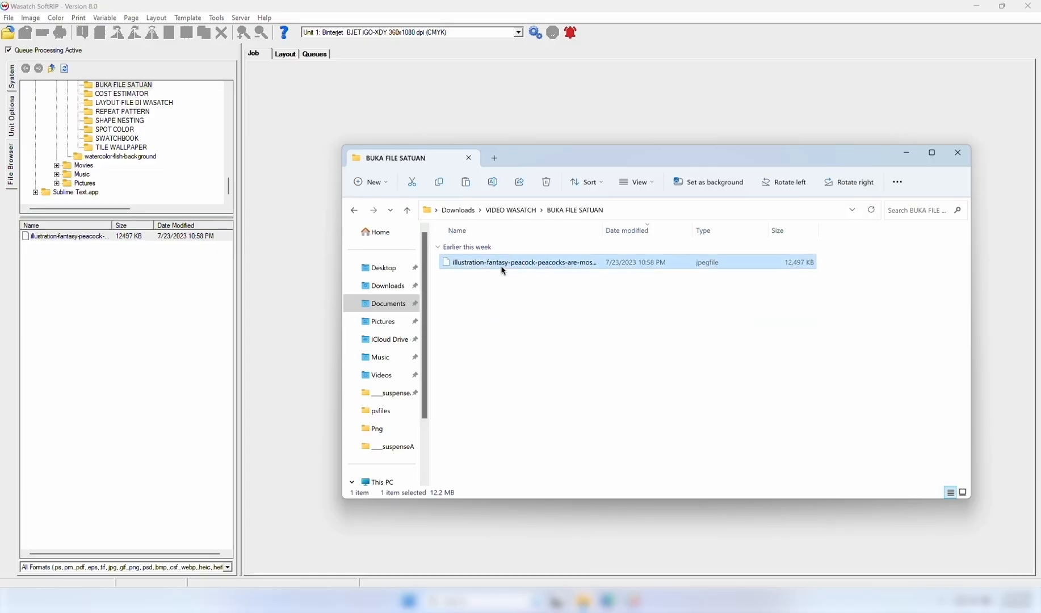
pyautogui.moveTo(502, 270); pyautogui.dragTo(260, 297)
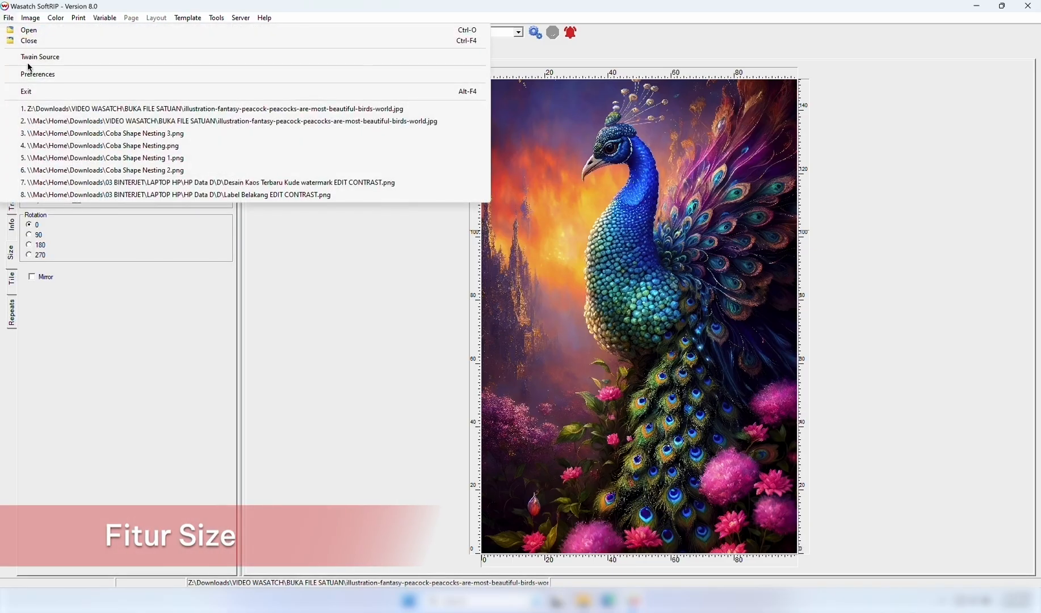
# Step: Open the preferences and accept Centimeters as the unit of measure
pyautogui.click(33, 74)
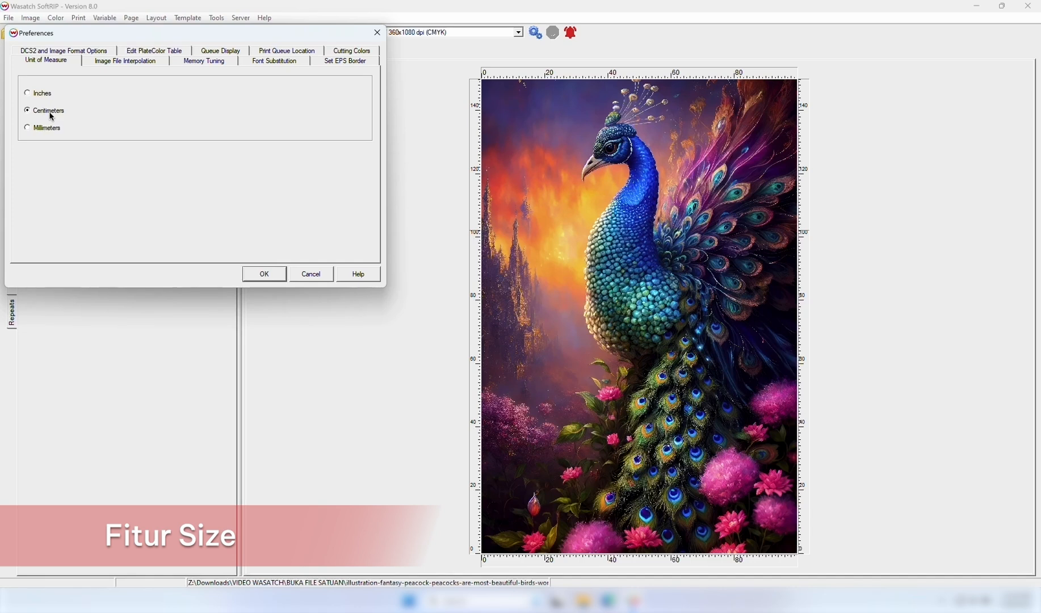
pyautogui.click(264, 274)
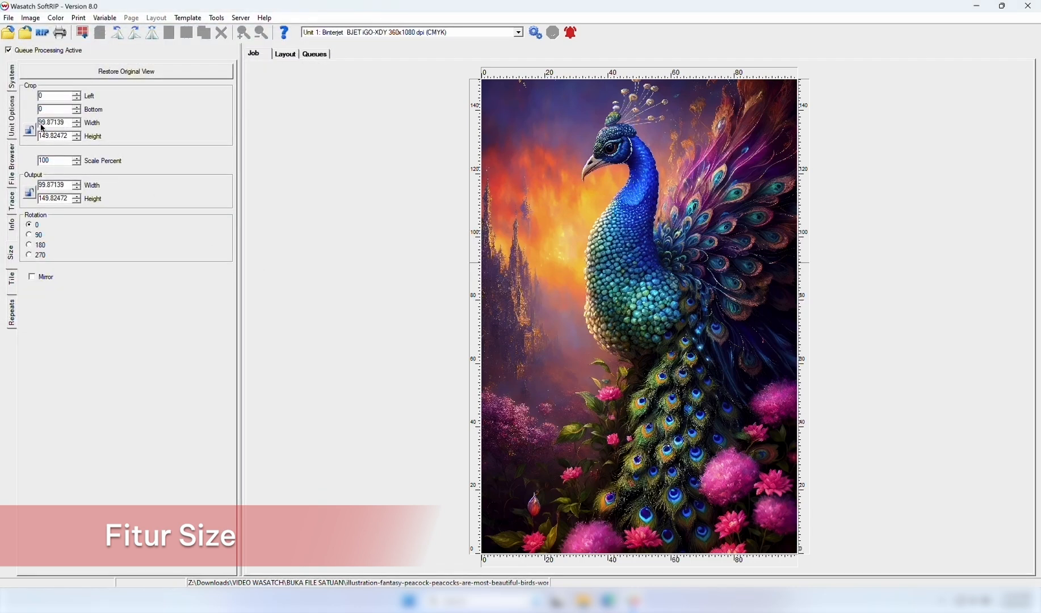
# Step: Set the peacock image's output width to 20 cm, scaling the height proportionally
pyautogui.click(30, 193)
pyautogui.moveTo(66, 187); pyautogui.dragTo(23, 187)
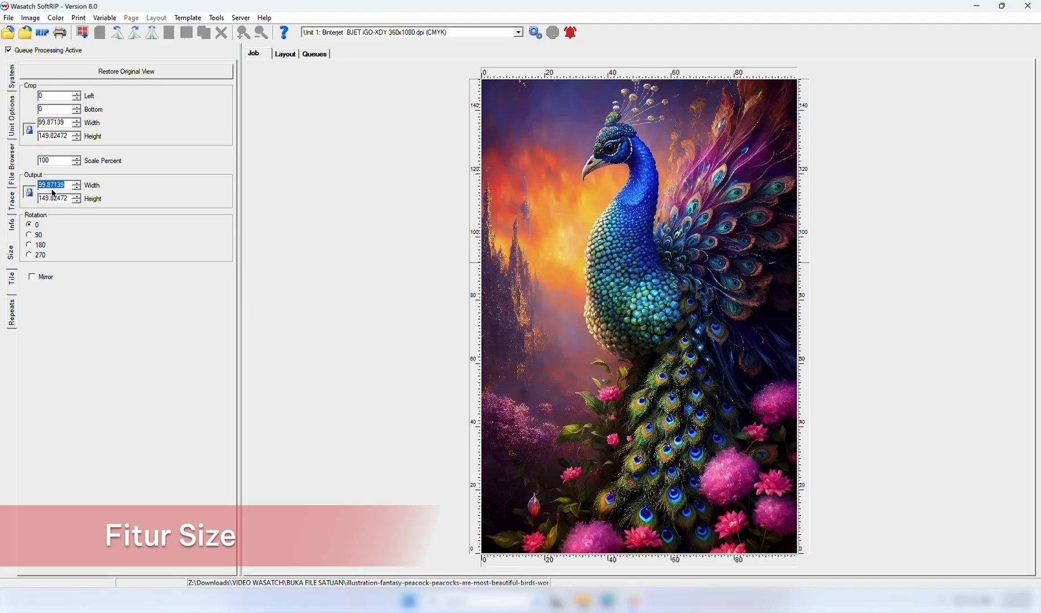
pyautogui.click(30, 191)
pyautogui.click(32, 192)
pyautogui.doubleClick(61, 186)
pyautogui.write('20')
pyautogui.press('Return')
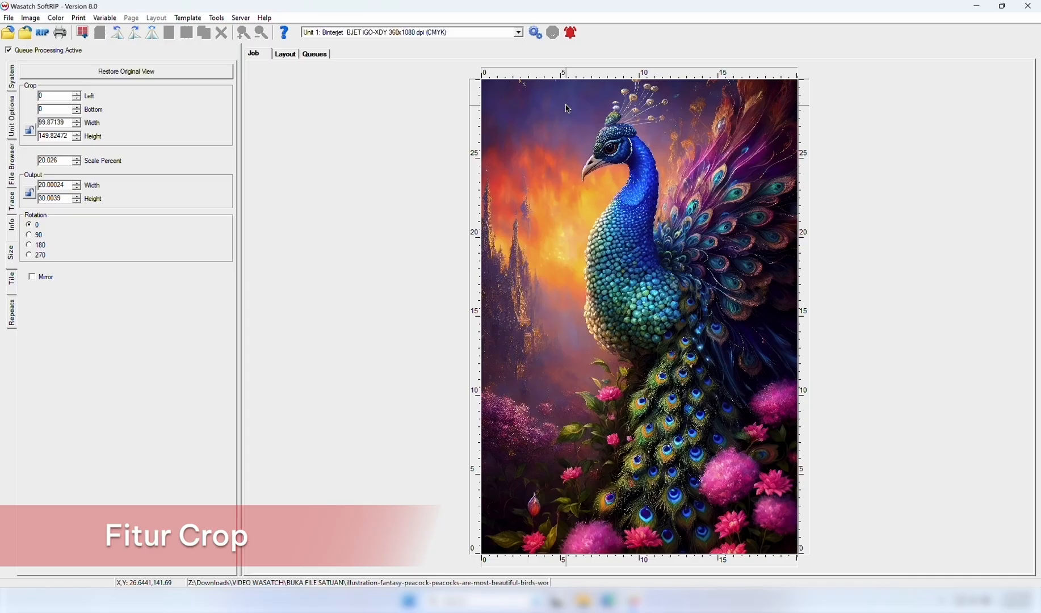
# Step: Draw a crop box about 35 by 43 cm around the peacock's head and neck and zoom into it
pyautogui.moveTo(567, 108); pyautogui.dragTo(677, 239)
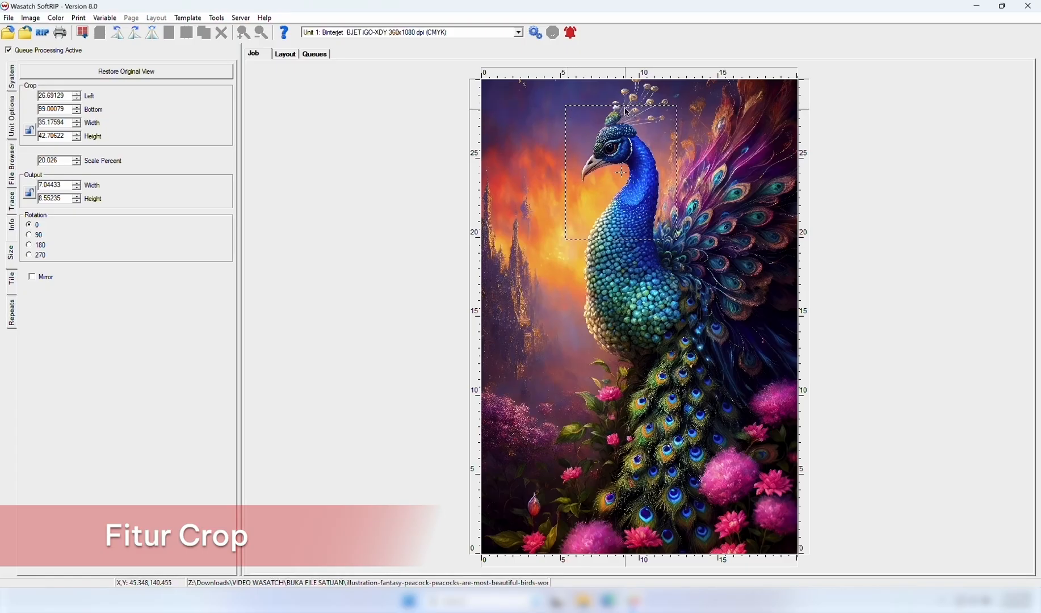
pyautogui.rightClick(640, 131)
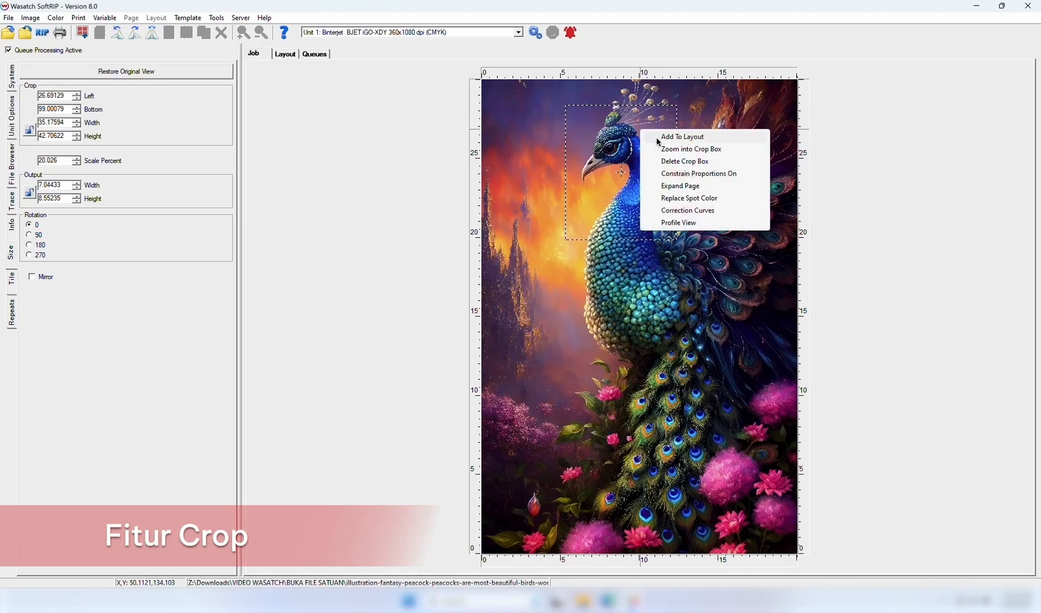
pyautogui.click(673, 150)
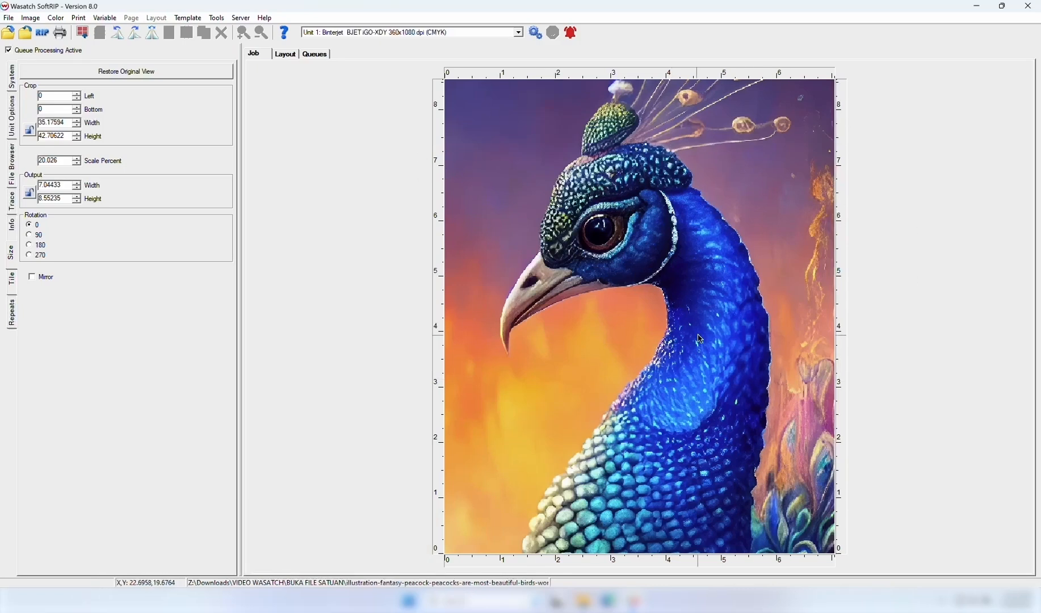
# Step: Restore the original view of the image and delete the crop box
pyautogui.rightClick(585, 179)
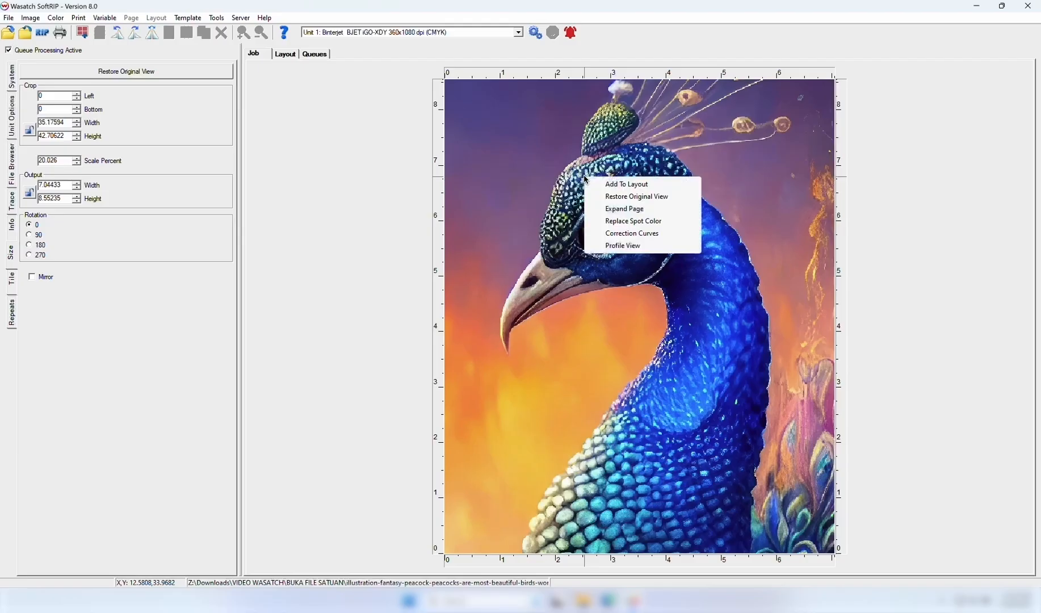
pyautogui.click(638, 196)
pyautogui.rightClick(518, 121)
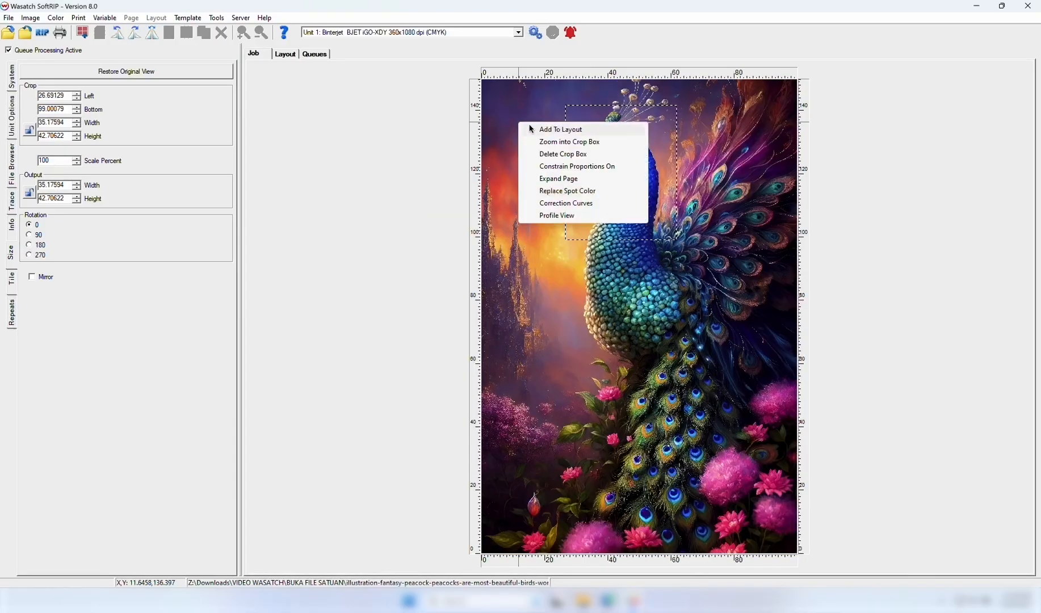
pyautogui.click(572, 153)
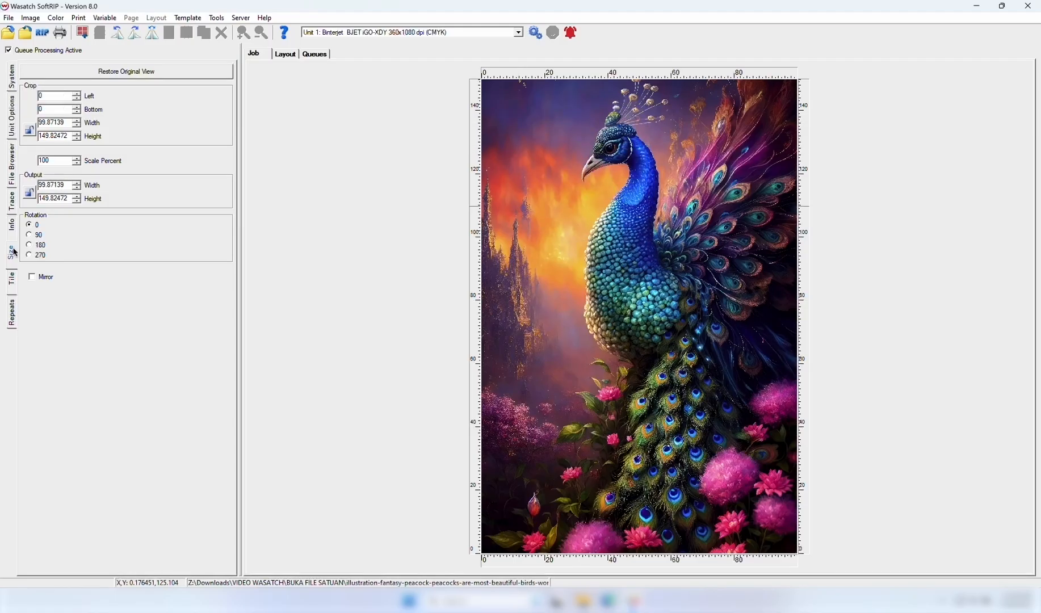
# Step: Try the 90, 180 and 270 degree rotations, return to 0, and toggle Mirror on and off
pyautogui.click(30, 234)
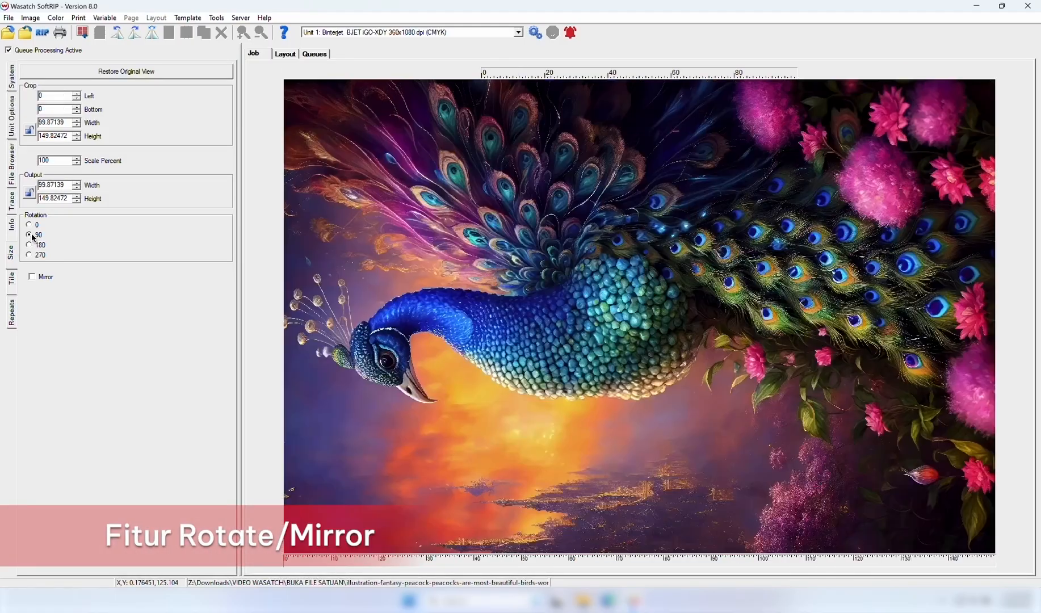
pyautogui.click(31, 245)
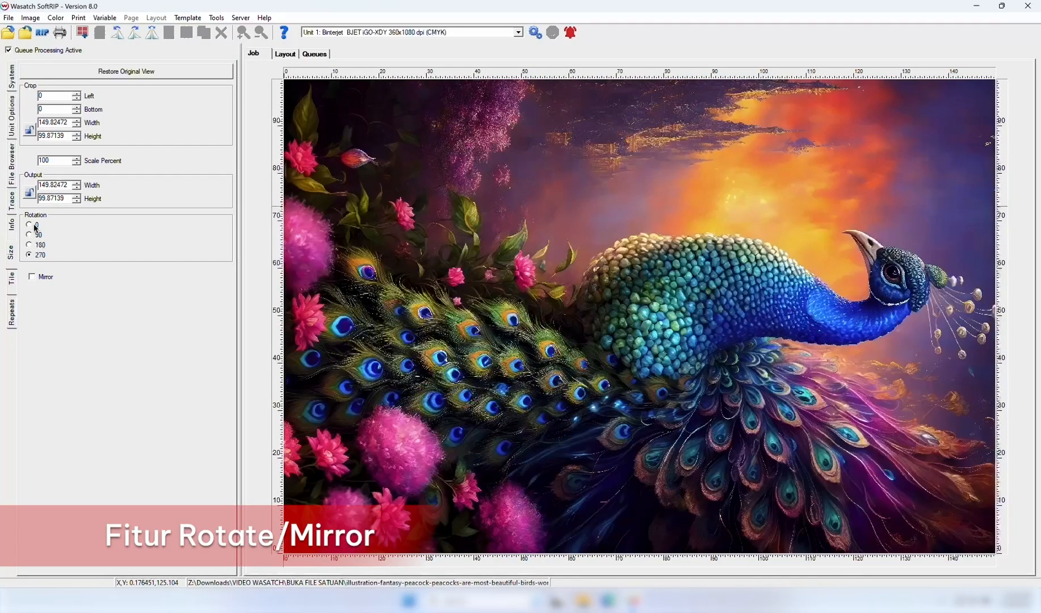
pyautogui.click(35, 225)
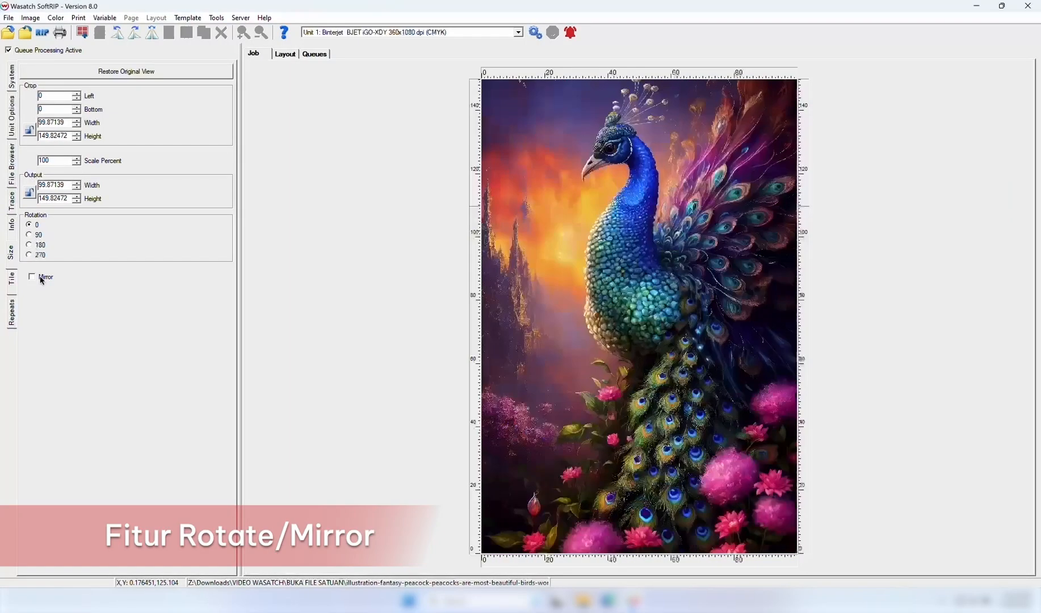
pyautogui.click(42, 278)
pyautogui.click(42, 278)
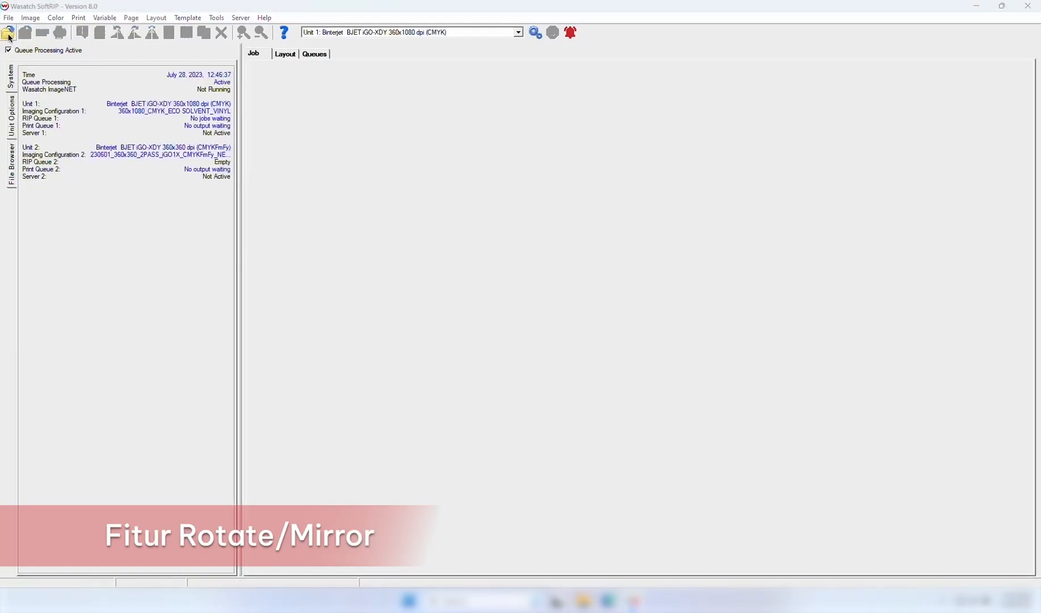
# Step: Open the dark wall texture JPEG from the TILE WALLPAPER folder
pyautogui.click(8, 33)
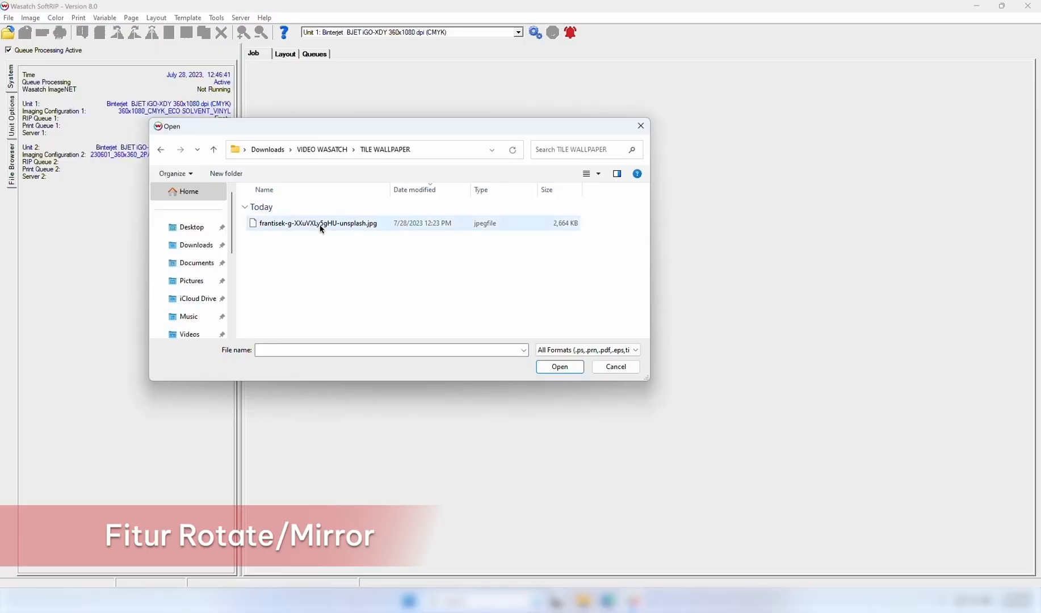
pyautogui.doubleClick(321, 224)
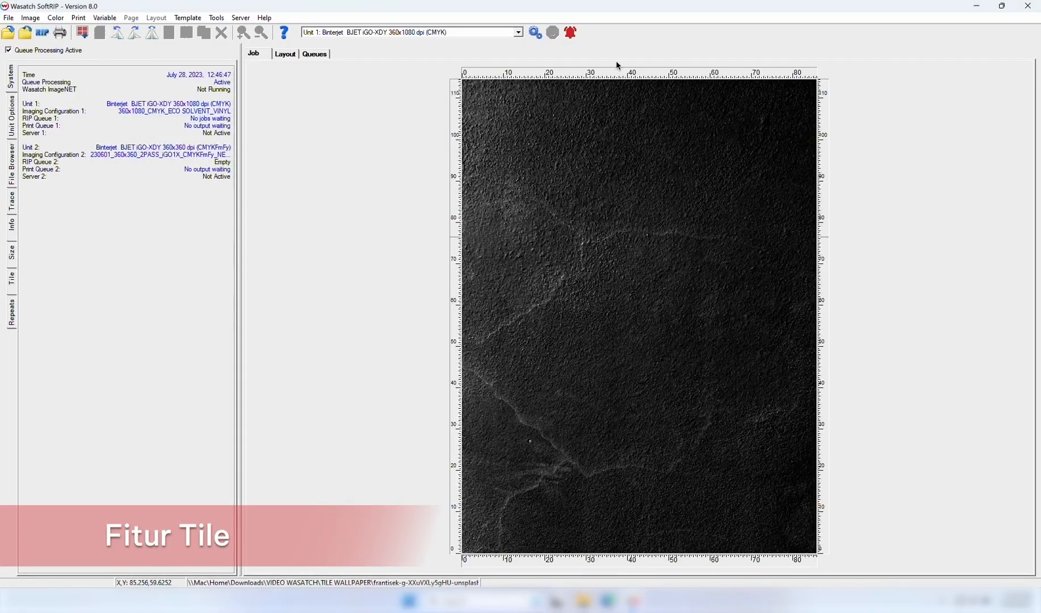
# Step: Split the wall texture into a grid of tiles 5 across and 6 up, and clear the tiling
pyautogui.click(12, 278)
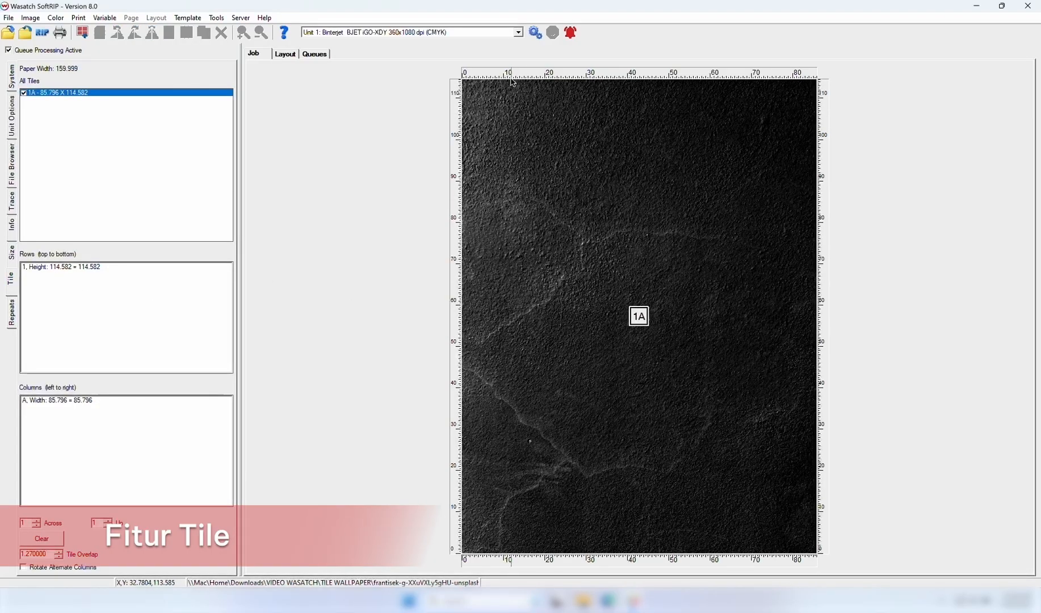
pyautogui.click(38, 522)
pyautogui.click(38, 522)
pyautogui.click(38, 521)
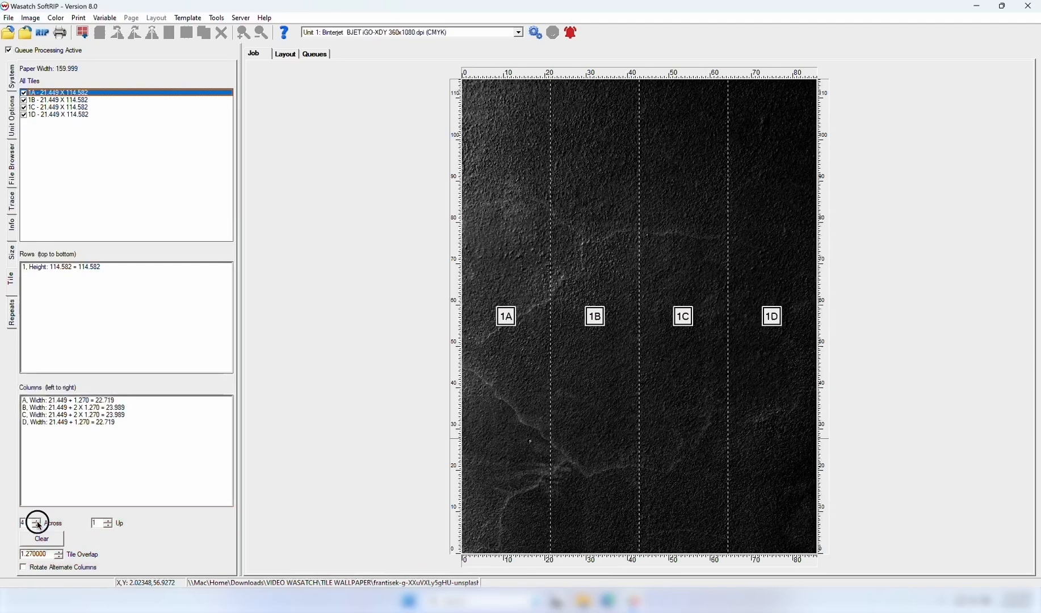
pyautogui.click(38, 521)
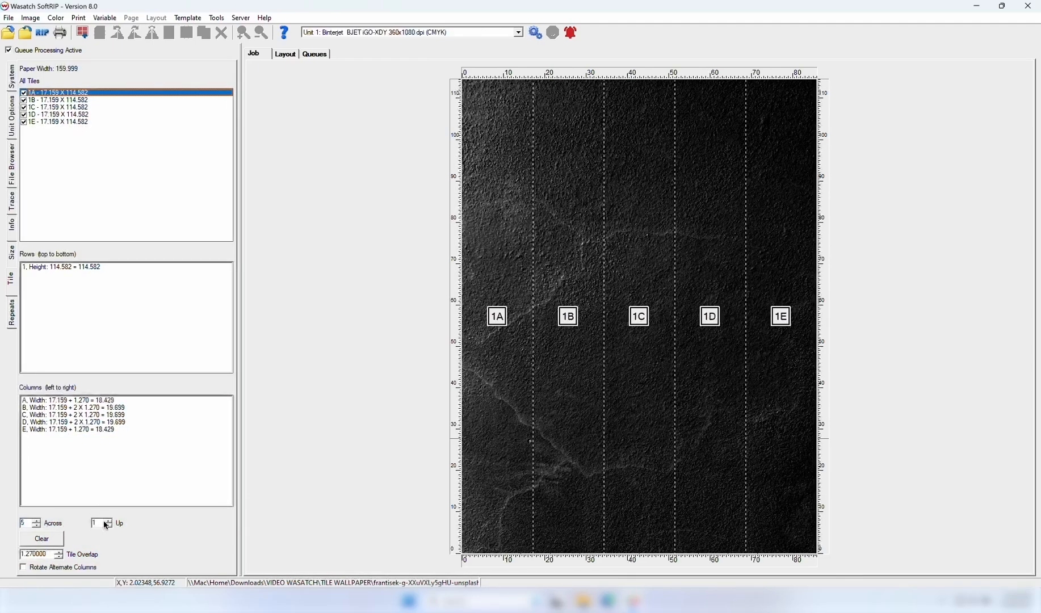
pyautogui.click(109, 521)
pyautogui.click(109, 521)
pyautogui.click(109, 522)
pyautogui.click(109, 521)
pyautogui.click(109, 521)
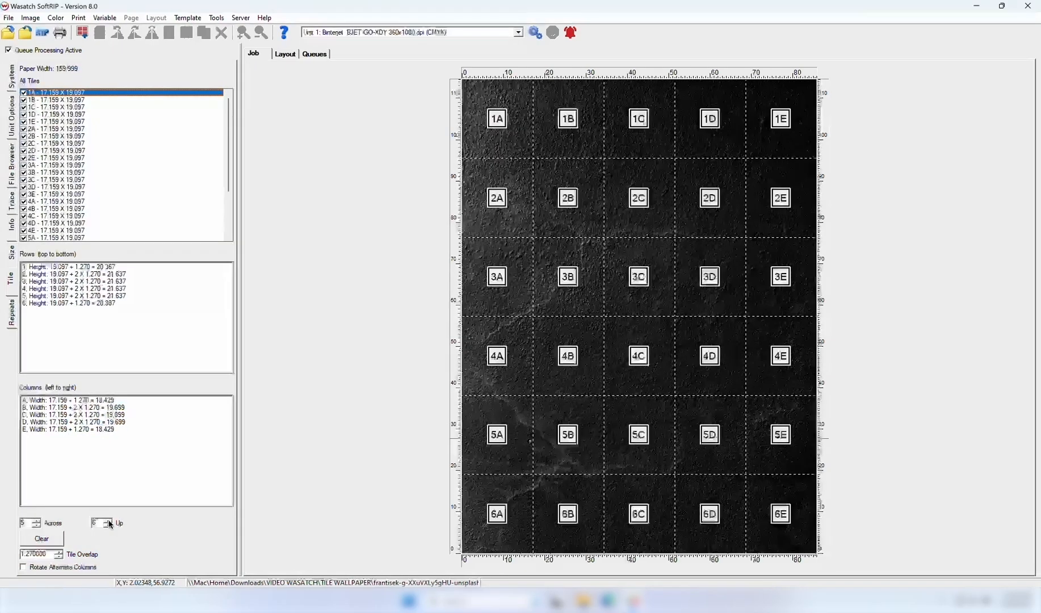
pyautogui.click(48, 539)
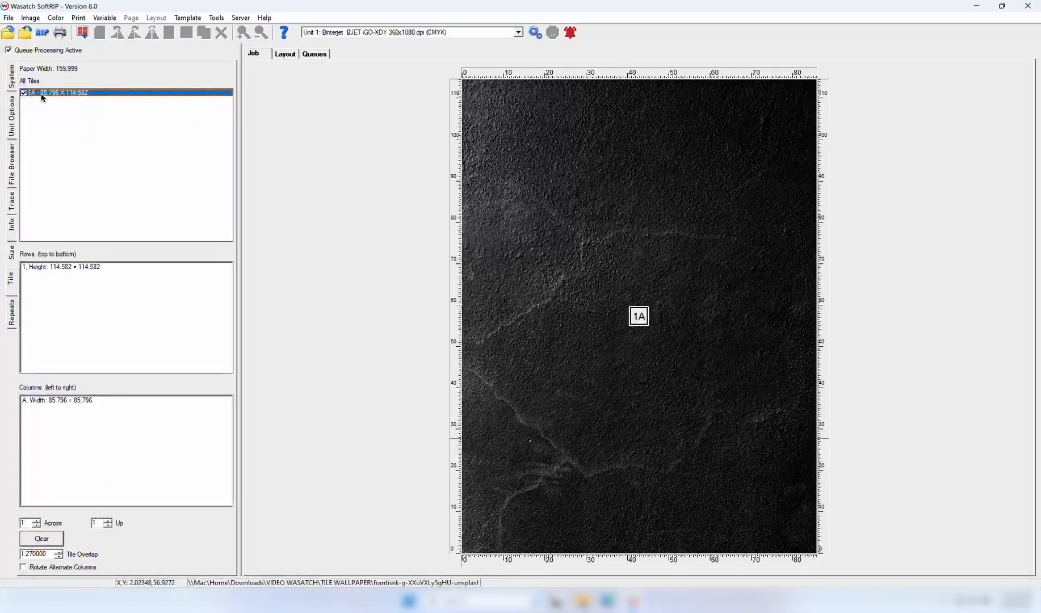
# Step: Divide the wall texture into custom tiles with a row height of 50 cm and a column width of 20 cm
pyautogui.doubleClick(66, 266)
pyautogui.write('50')
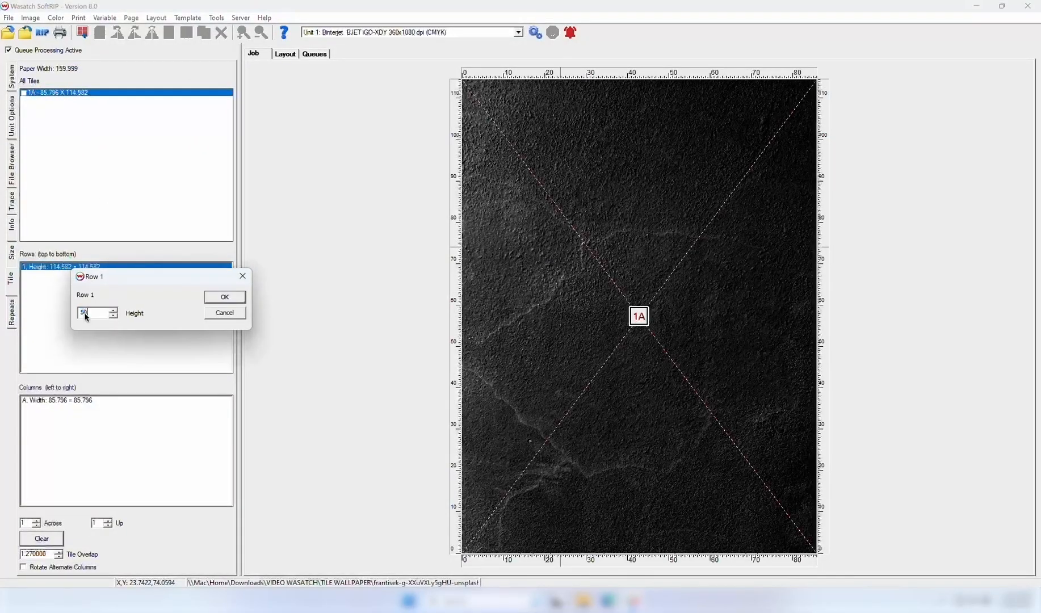
pyautogui.press('Return')
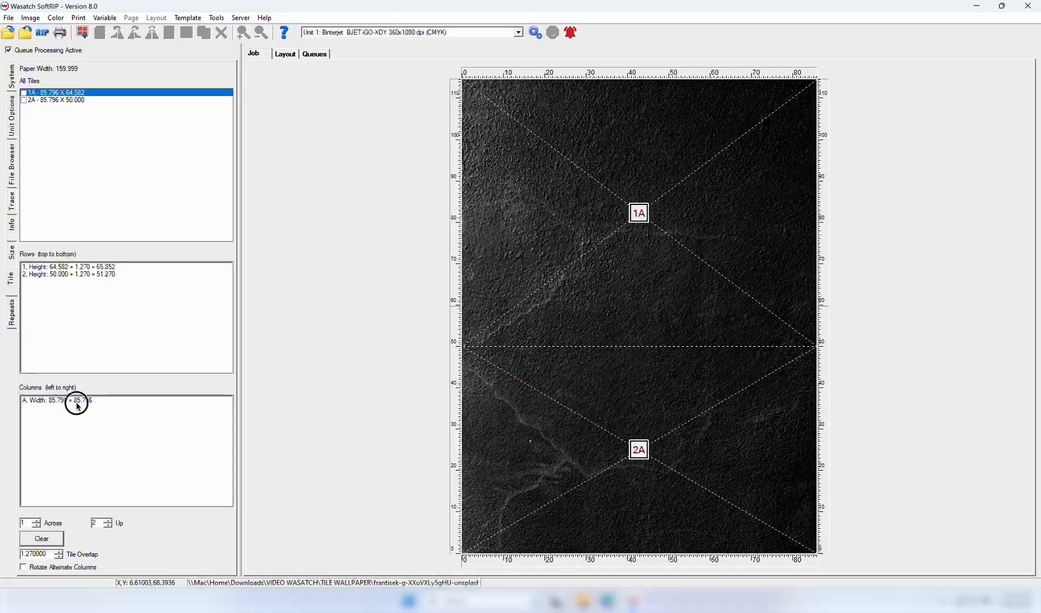
pyautogui.doubleClick(77, 400)
pyautogui.write('20')
pyautogui.press('Return')
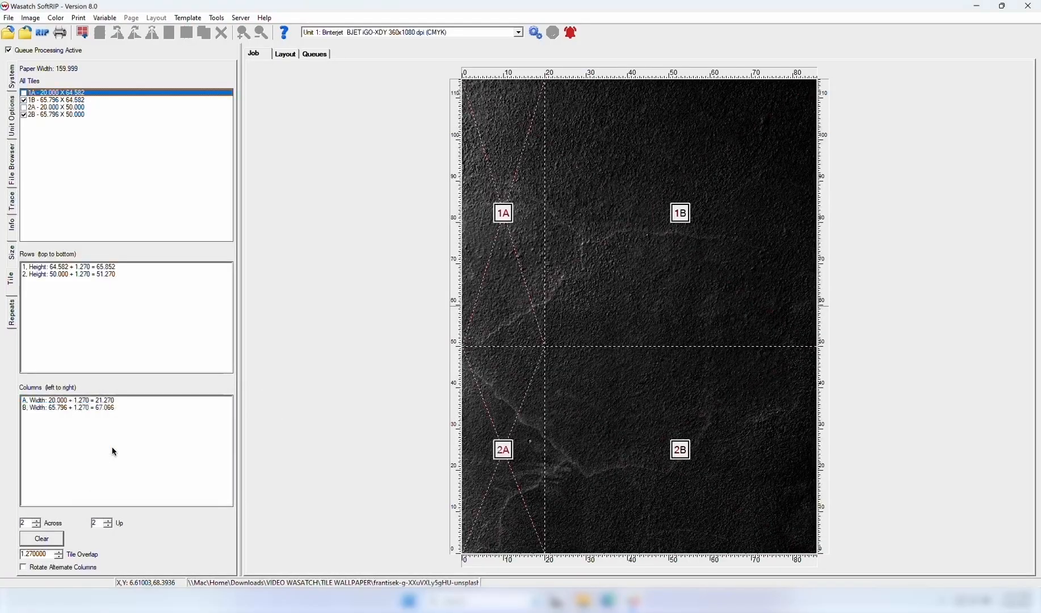
# Step: Switch individual tiles off and on, leaving tiles 1A, 1B, 2A and 2B all enabled for output
pyautogui.click(612, 402)
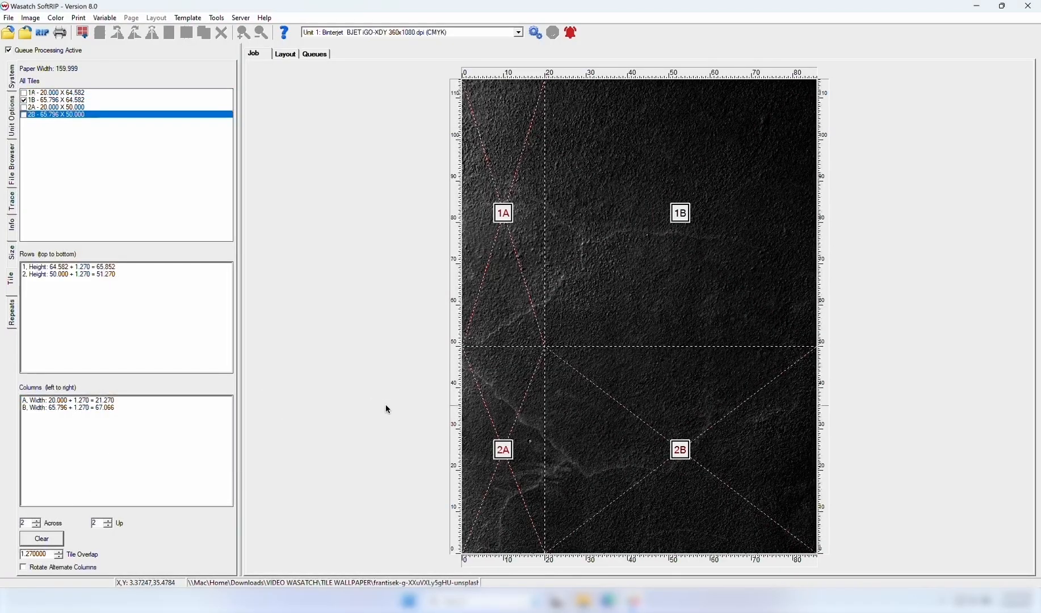
pyautogui.click(494, 280)
pyautogui.click(604, 263)
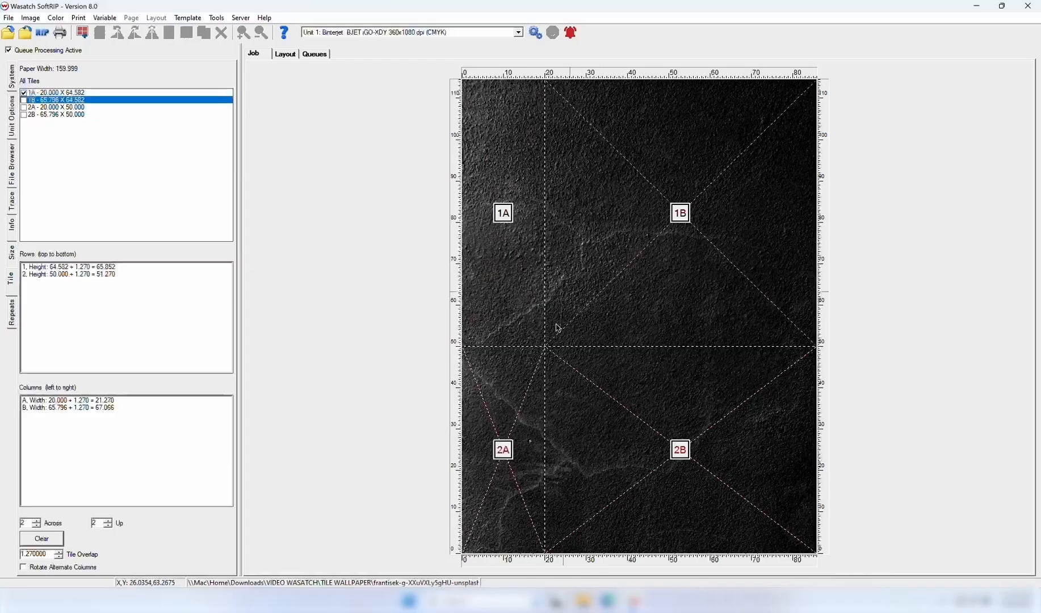
pyautogui.click(534, 396)
pyautogui.click(24, 100)
pyautogui.click(23, 115)
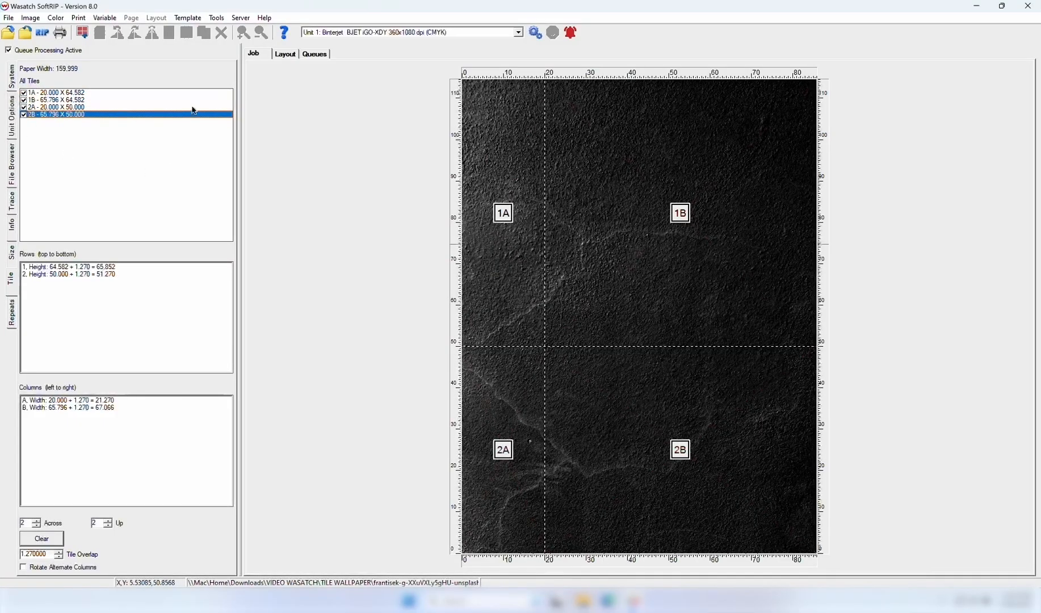
# Step: Add the four wall texture tiles to the layout and check them as separate pieces
pyautogui.rightClick(597, 244)
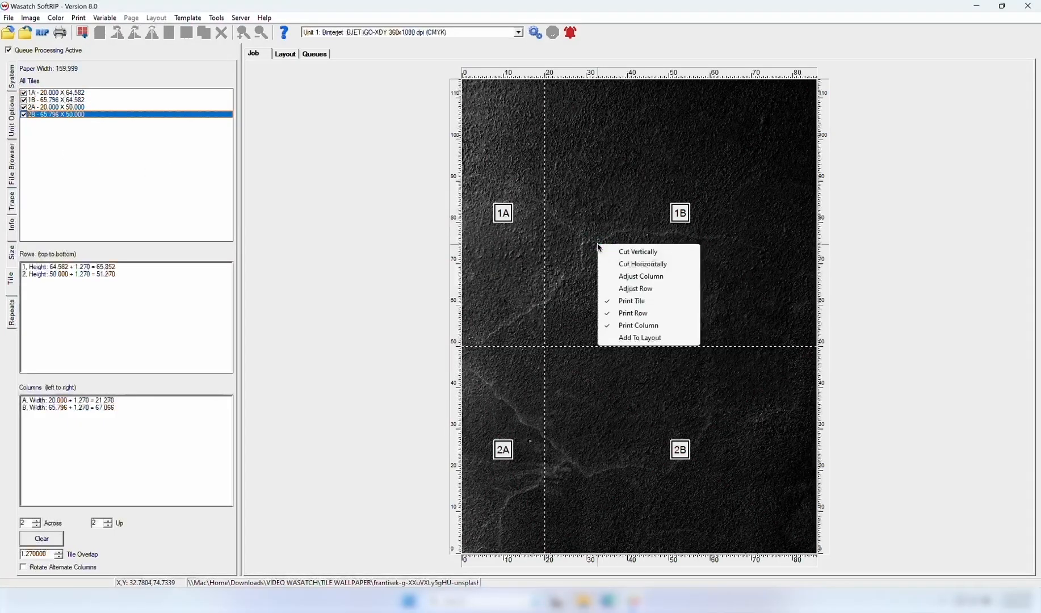
pyautogui.click(637, 338)
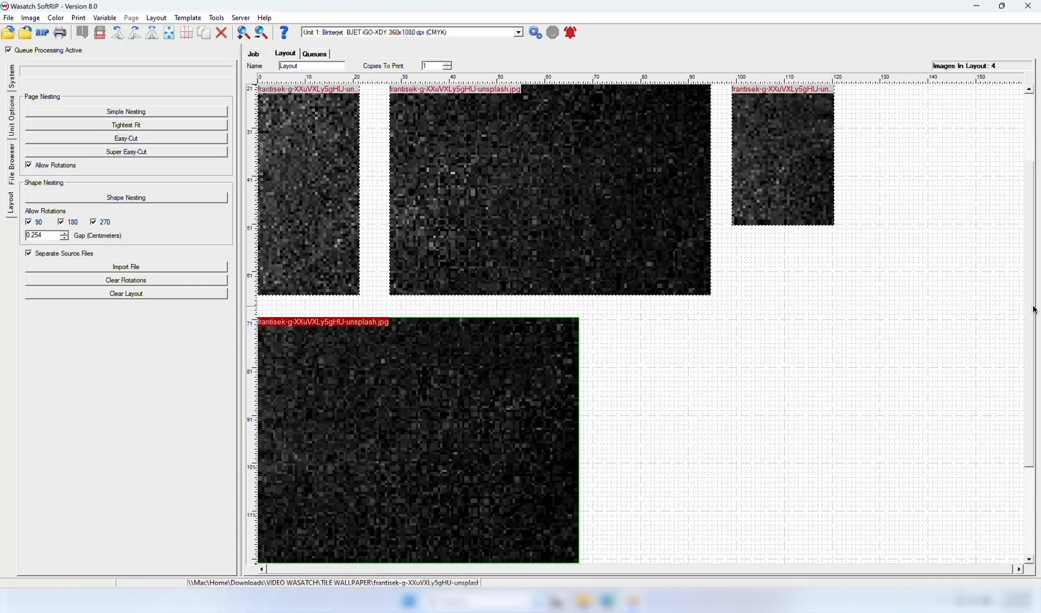
pyautogui.moveTo(1030, 307); pyautogui.dragTo(1030, 221)
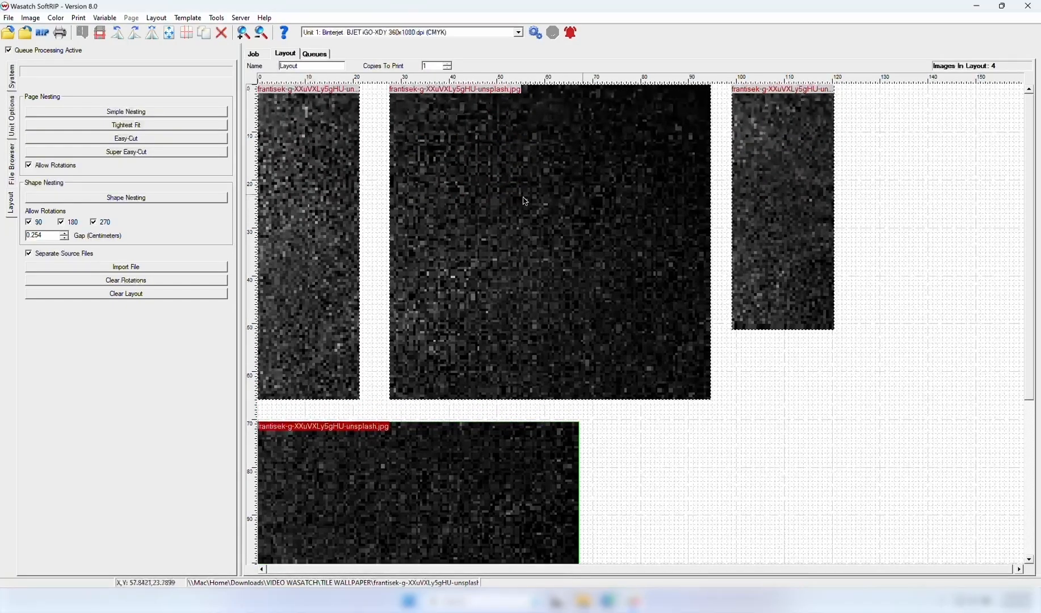
pyautogui.click(332, 185)
pyautogui.click(554, 192)
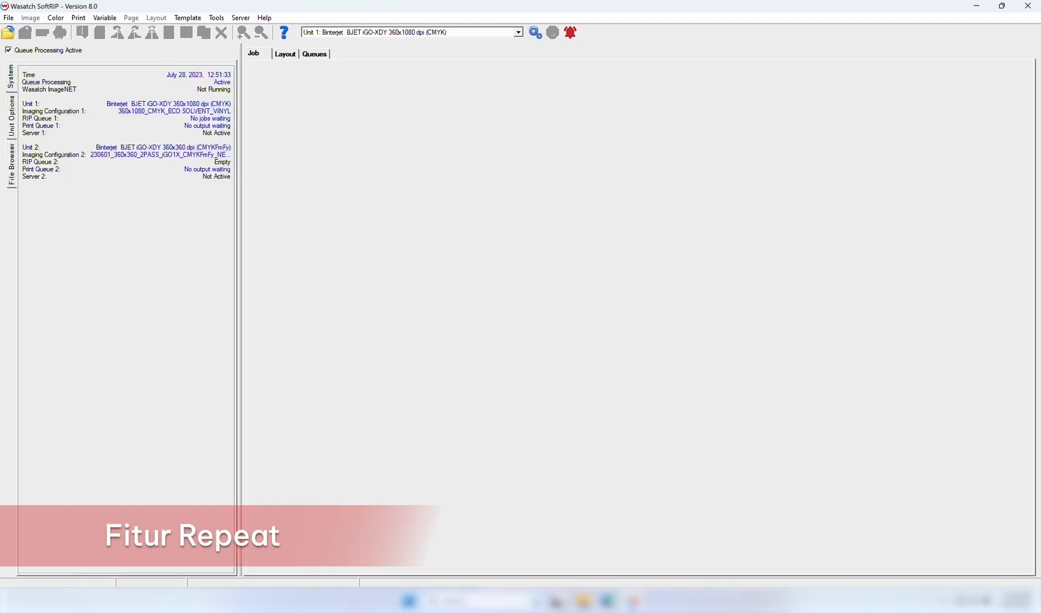
# Step: Open the embroidery floral seamless pattern image from the REPEAT PATTERN folder
pyautogui.click(7, 178)
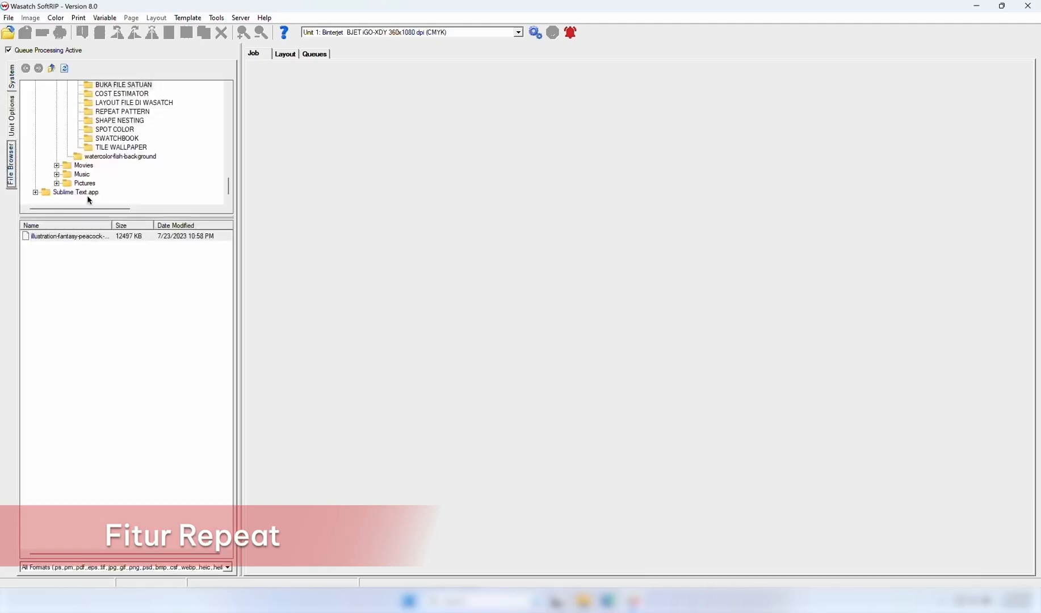
pyautogui.click(113, 111)
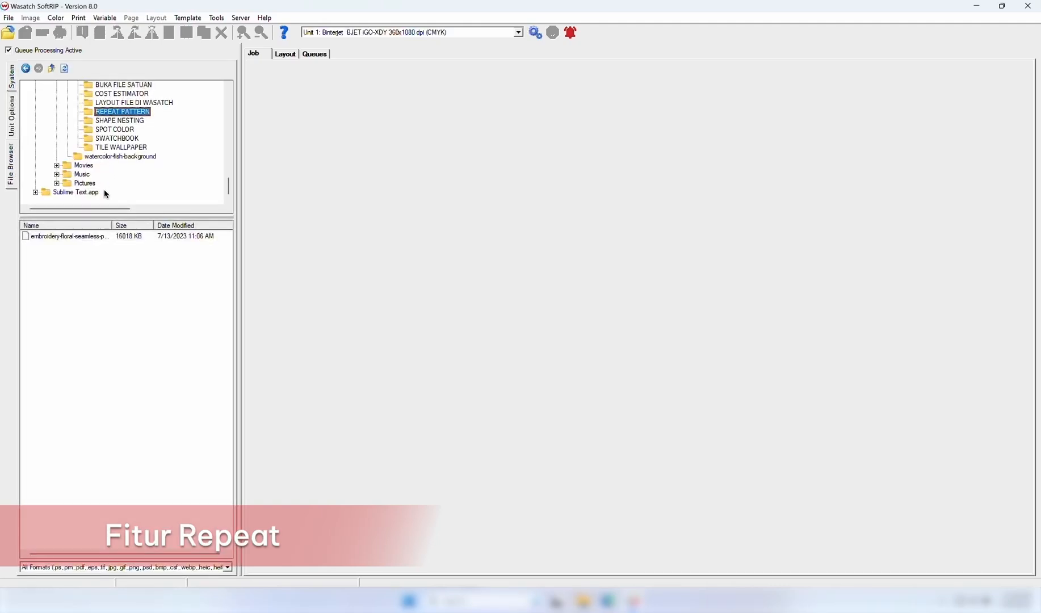
pyautogui.click(93, 236)
pyautogui.moveTo(92, 239); pyautogui.dragTo(447, 224)
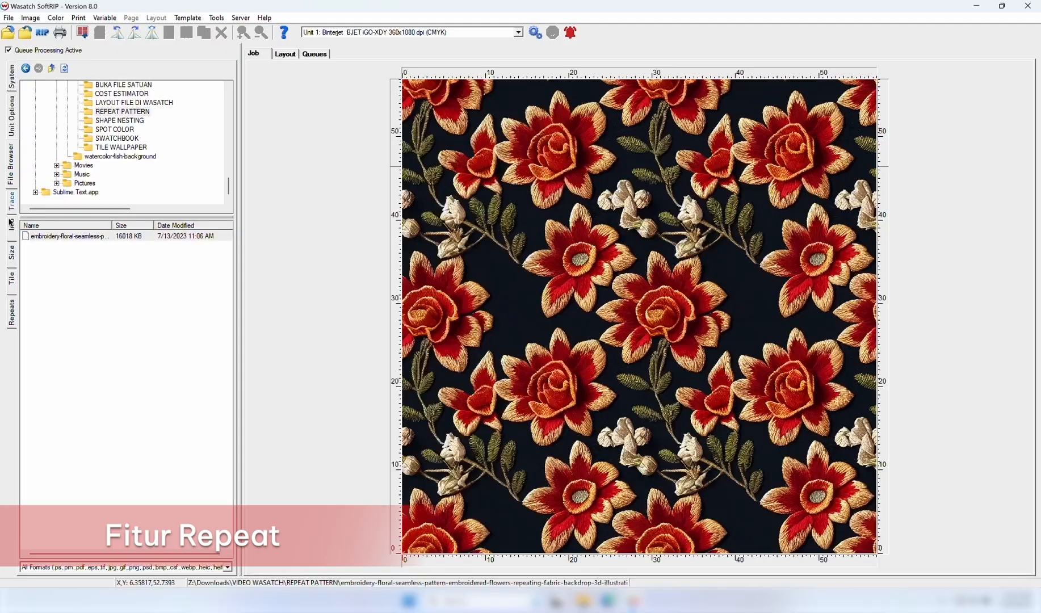
# Step: Set the floral pattern's output width to 20 cm with its proportions locked
pyautogui.click(15, 265)
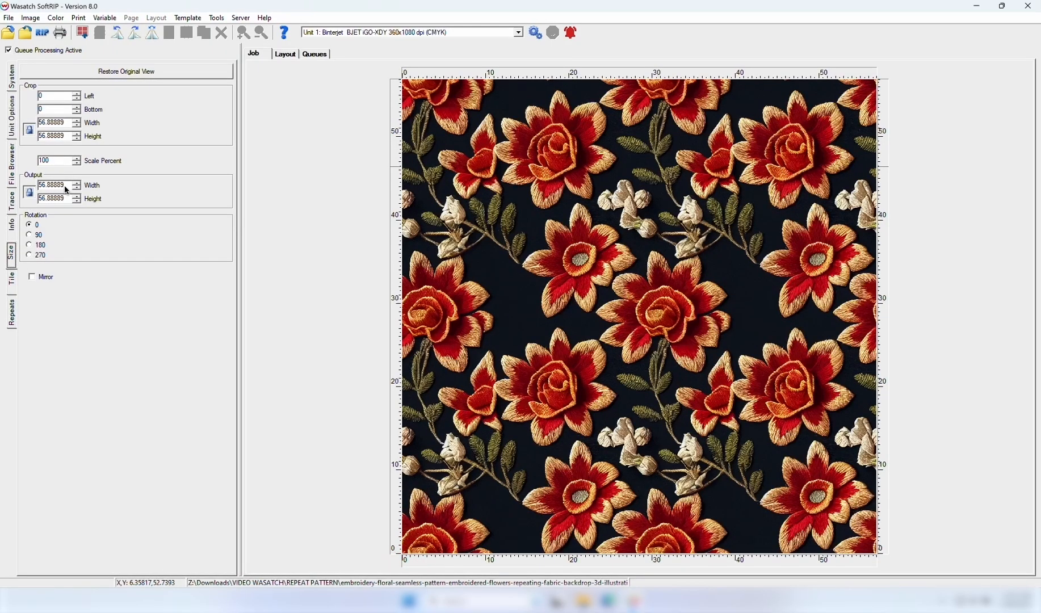
pyautogui.moveTo(64, 185); pyautogui.dragTo(29, 185)
pyautogui.write('20')
pyautogui.press('Return')
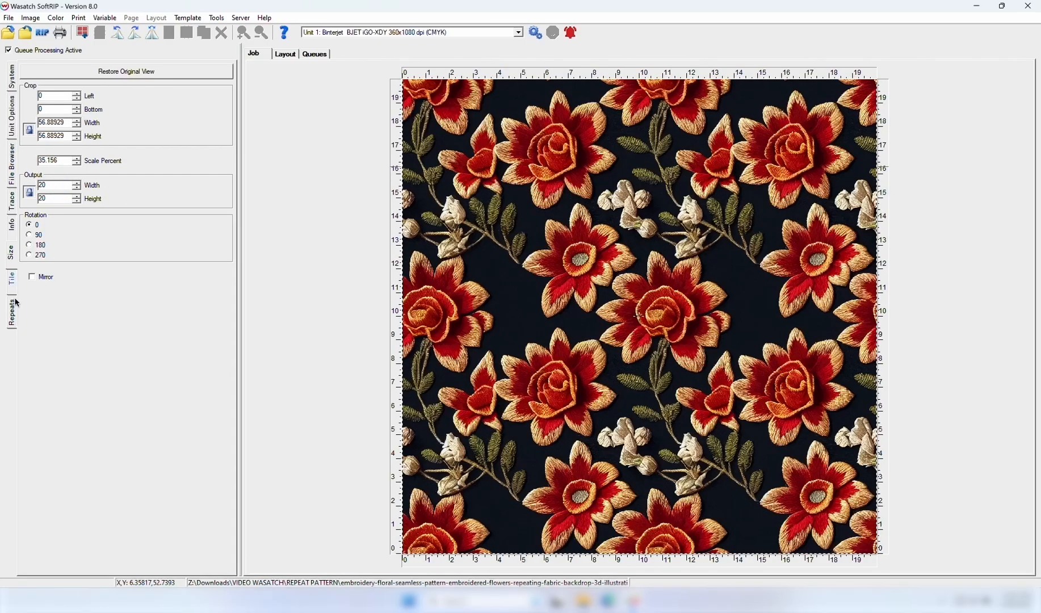
# Step: Repeat the floral pattern over a print width of 40 cm, and widen it to 60 cm
pyautogui.click(14, 319)
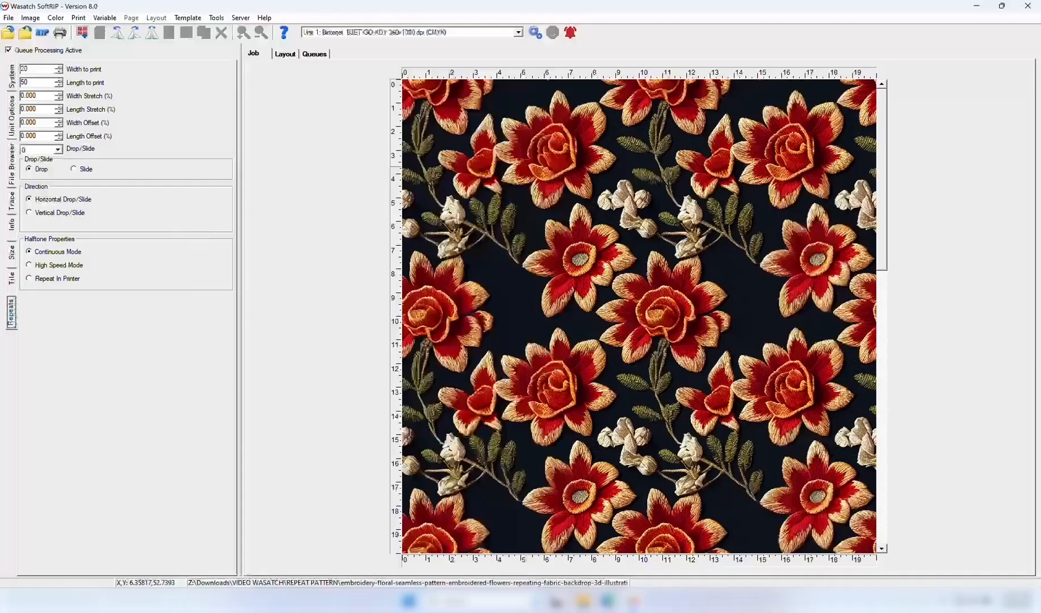
pyautogui.doubleClick(28, 68)
pyautogui.write('40')
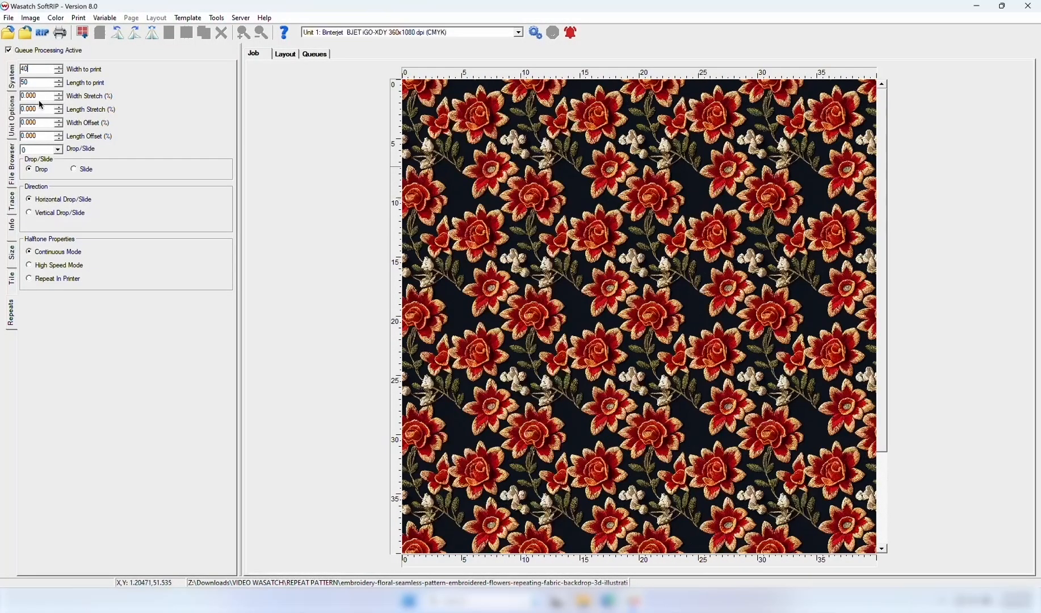
pyautogui.moveTo(37, 72); pyautogui.dragTo(2, 69)
pyautogui.write('60')
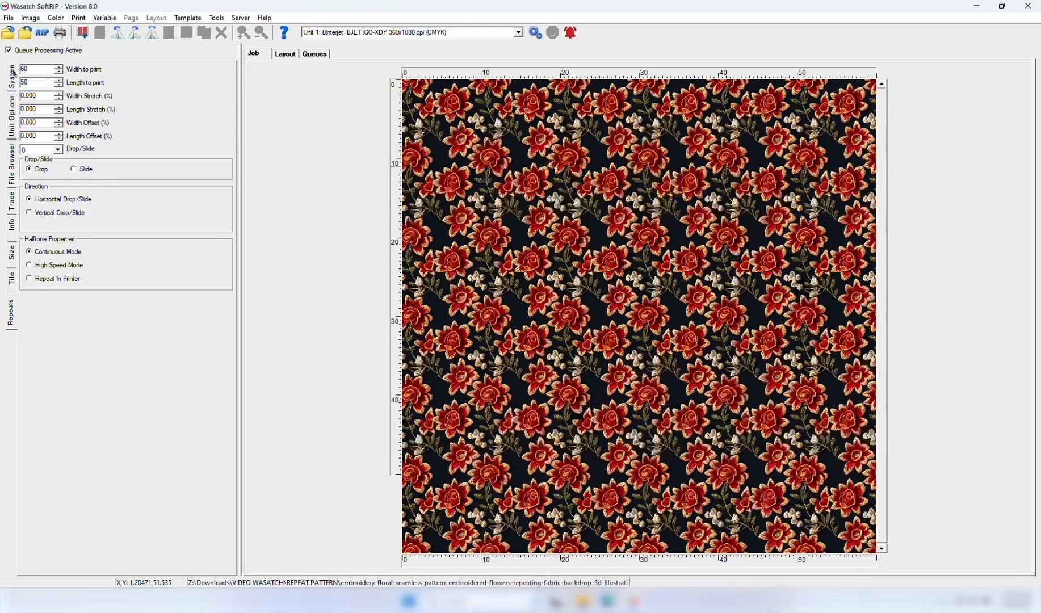
# Step: Set the repeated floral pattern's length to print to 100 cm and look over the extended pattern
pyautogui.moveTo(31, 82); pyautogui.dragTo(4, 85)
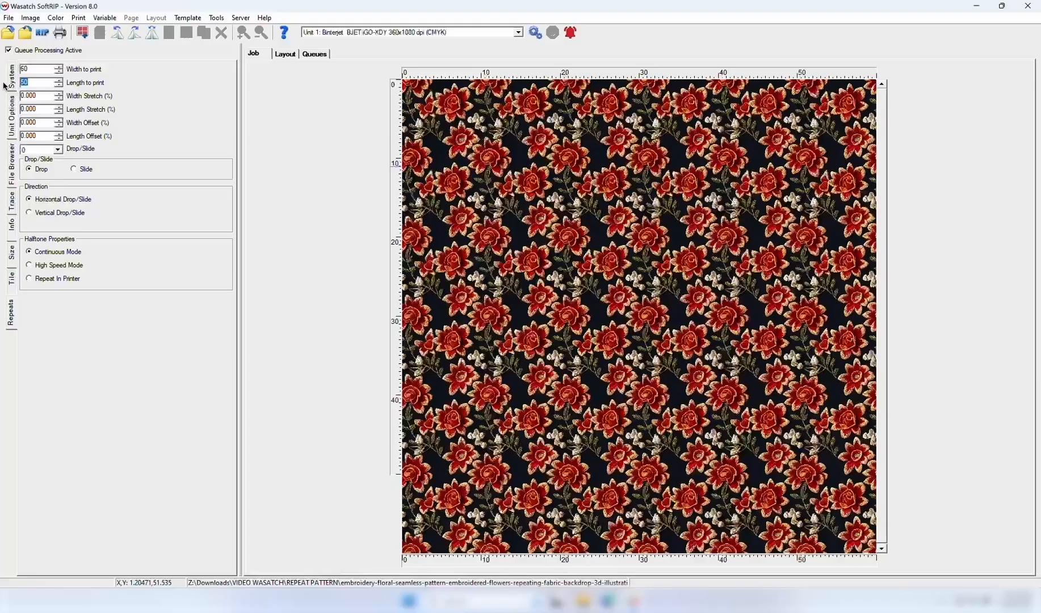
pyautogui.press('Return')
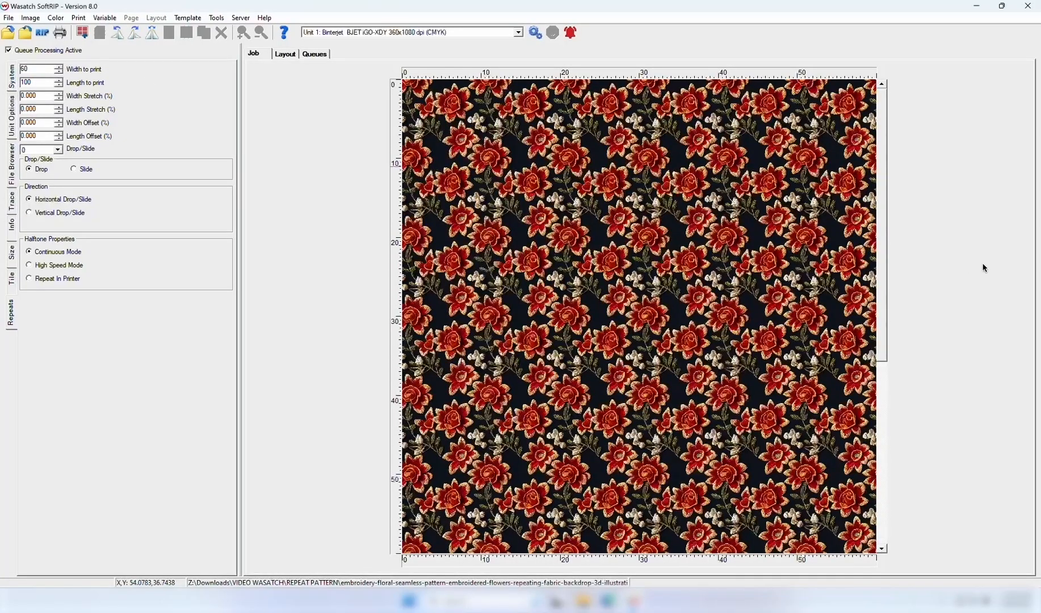
pyautogui.moveTo(885, 225)
pyautogui.mouseDown()
pyautogui.moveTo(891, 415)
pyautogui.moveTo(886, 221)
pyautogui.mouseUp()
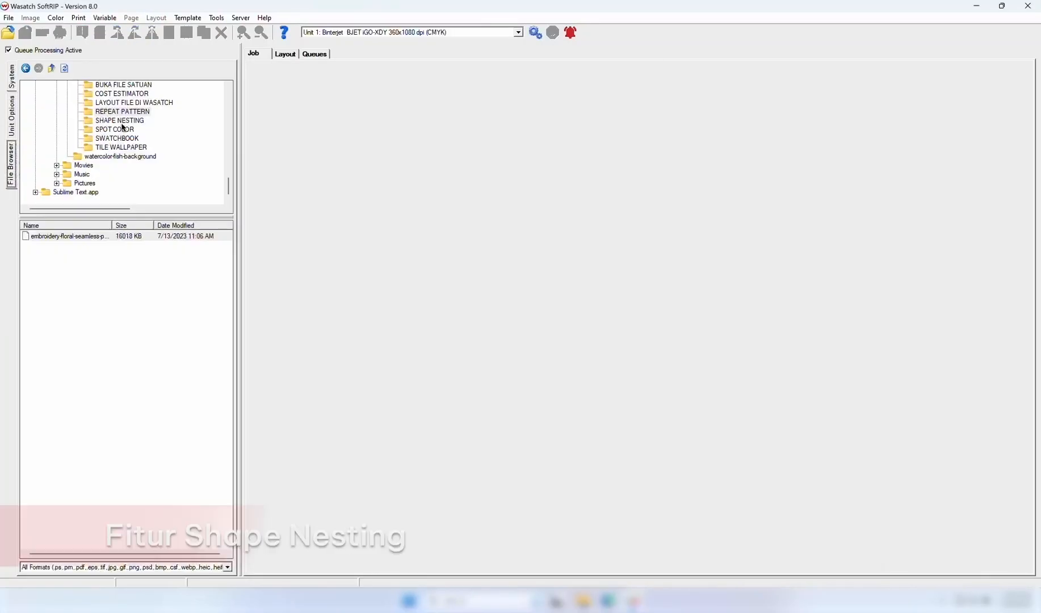
# Step: Open Moon.png from the SHAPE NESTING folder and trace the moon, using the gray area around it as background color
pyautogui.click(124, 121)
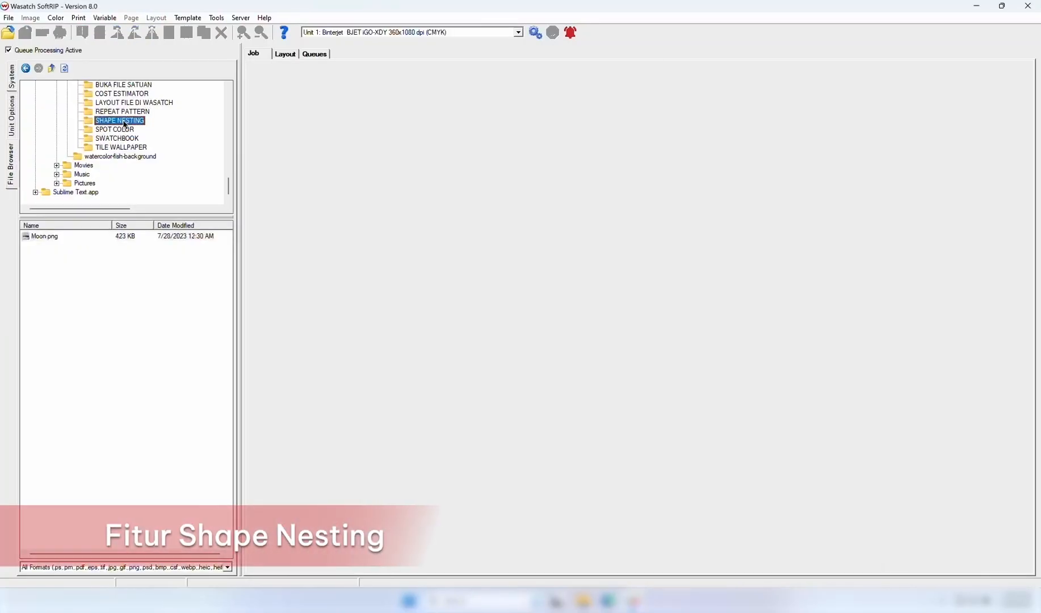
pyautogui.doubleClick(66, 236)
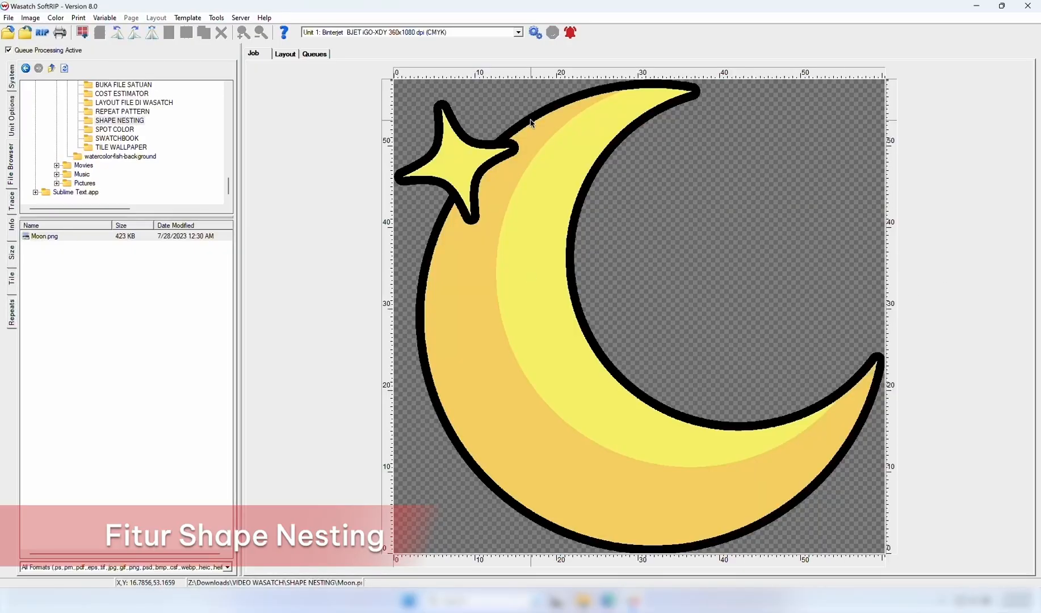
pyautogui.click(11, 201)
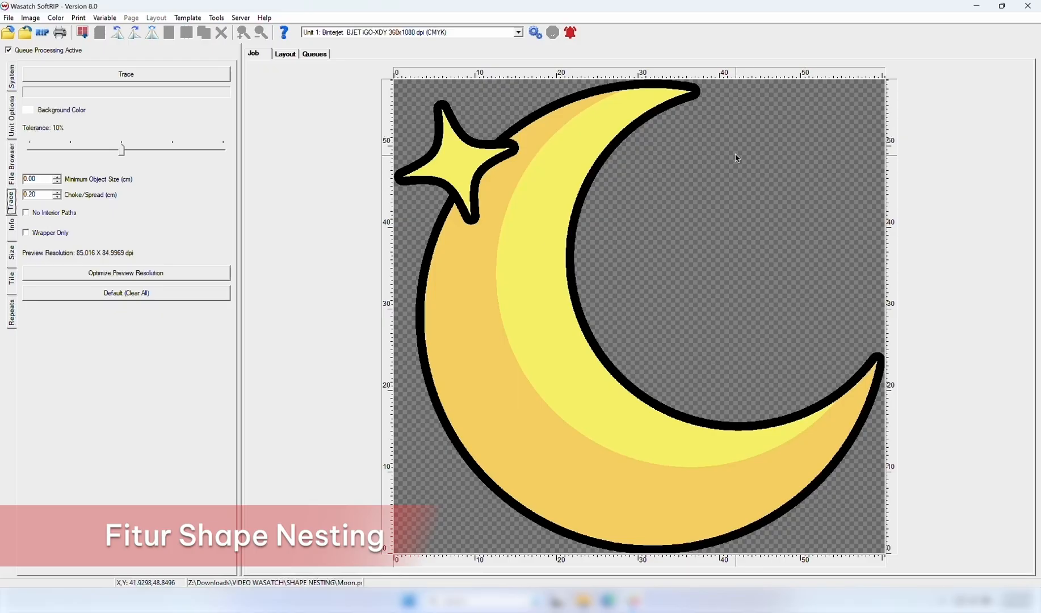
pyautogui.rightClick(791, 143)
pyautogui.click(815, 147)
pyautogui.click(147, 78)
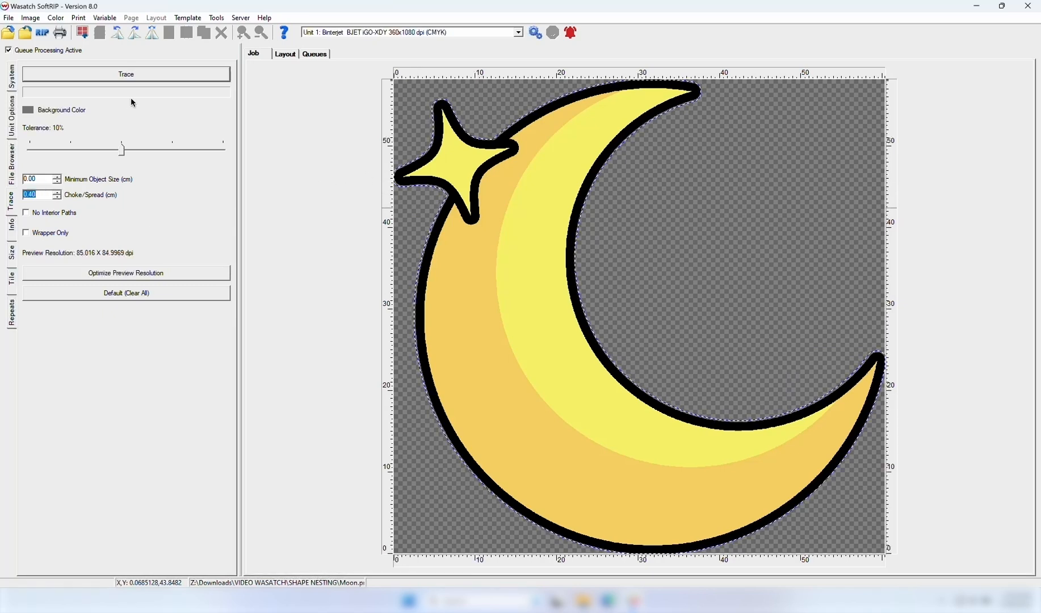
# Step: Retrace the moon with a choke/spread of 0.40 cm, and again with 0.80 cm
pyautogui.click(130, 78)
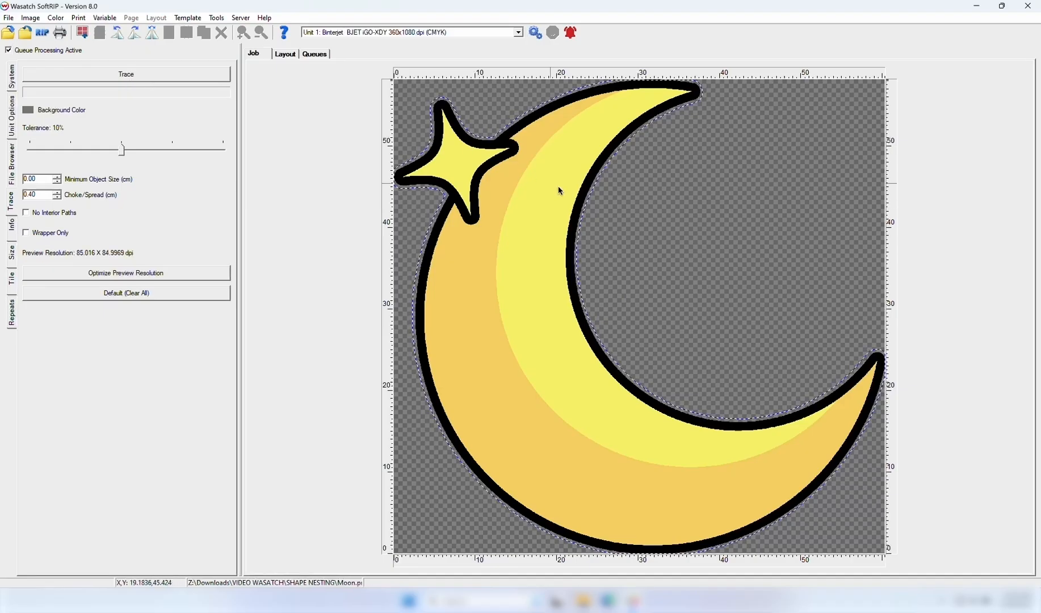
pyautogui.click(59, 193)
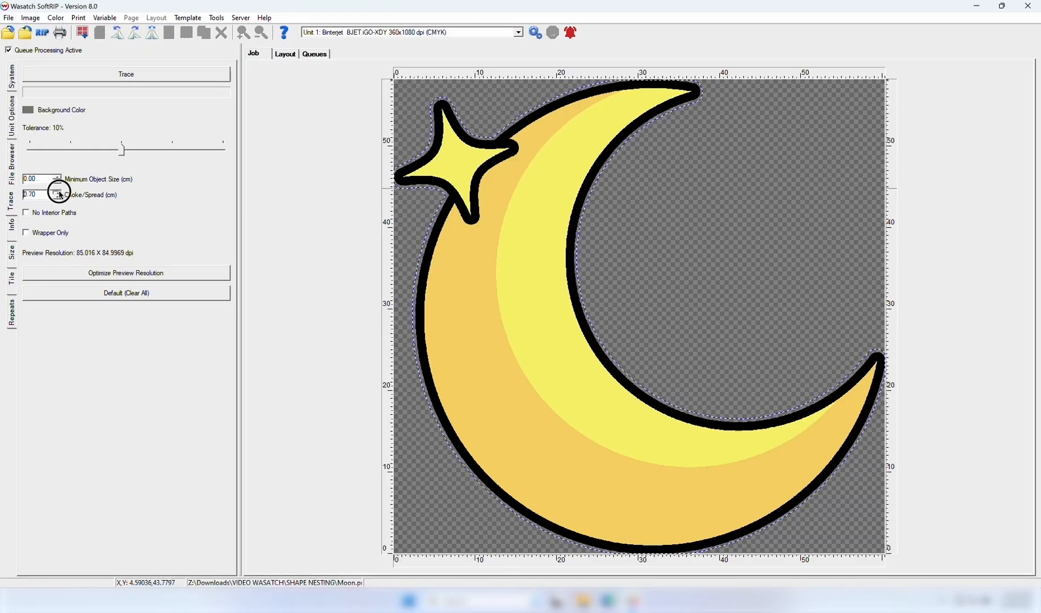
pyautogui.click(58, 193)
pyautogui.click(119, 75)
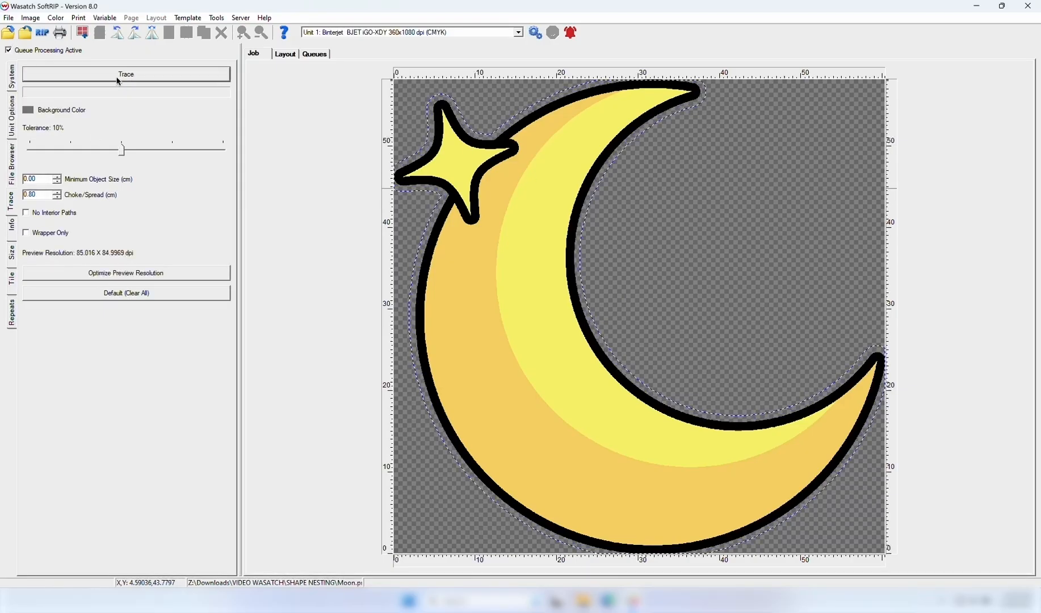
# Step: Set the choke/spread to 0.20 cm and trace the moon again with No Interior Paths off
pyautogui.click(32, 197)
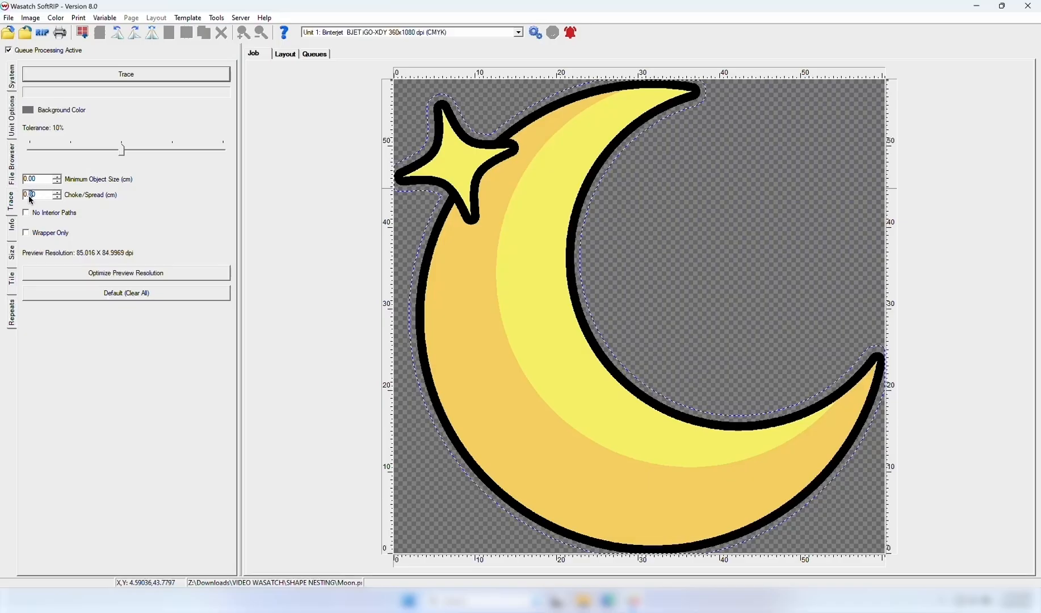
pyautogui.click(49, 213)
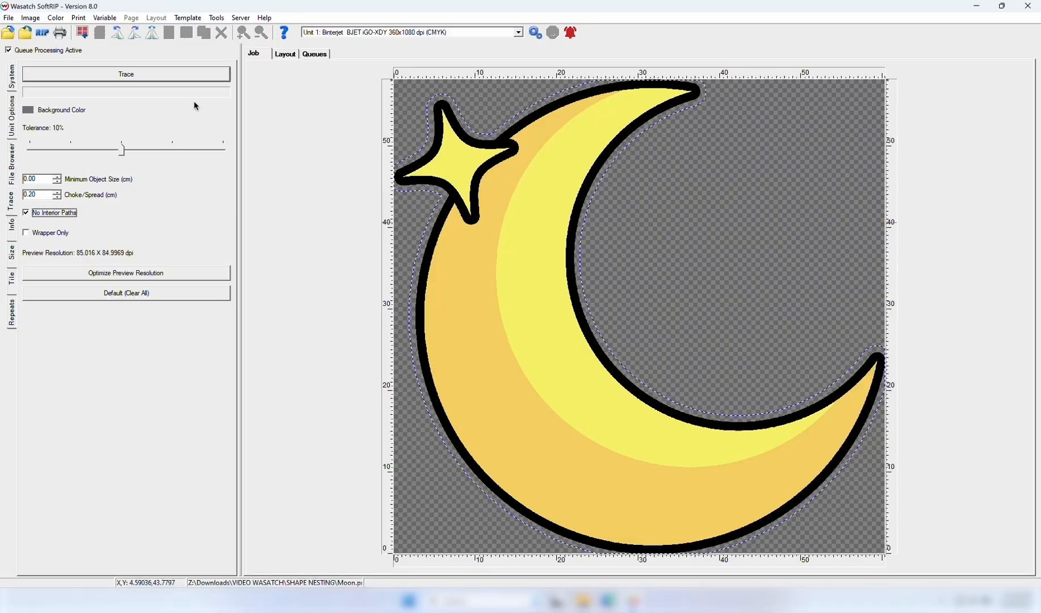
pyautogui.click(156, 80)
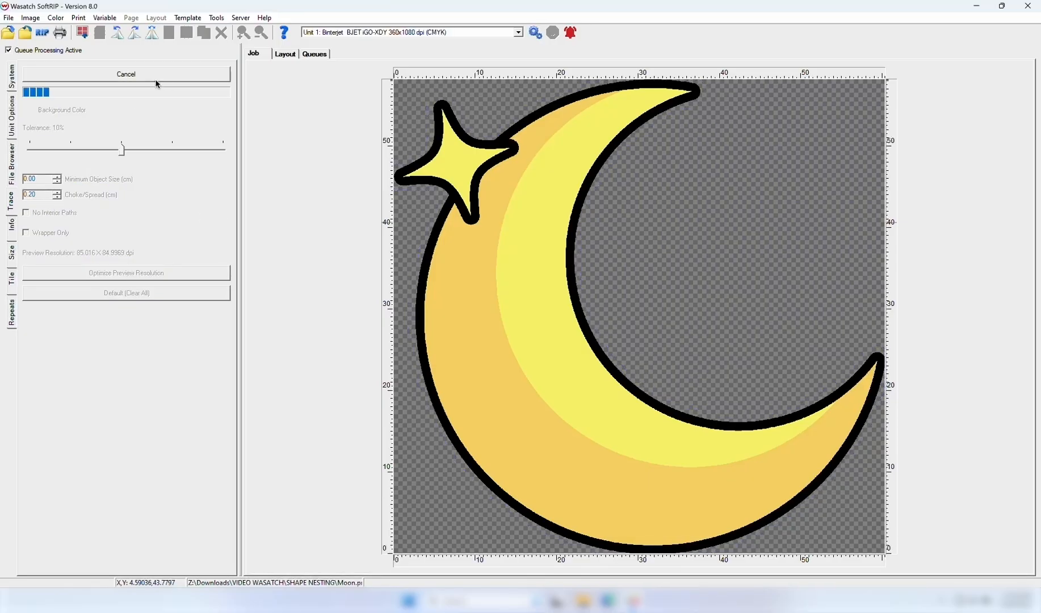
# Step: Add the traced moon to the layout and make 10 additional copies of it
pyautogui.rightClick(497, 211)
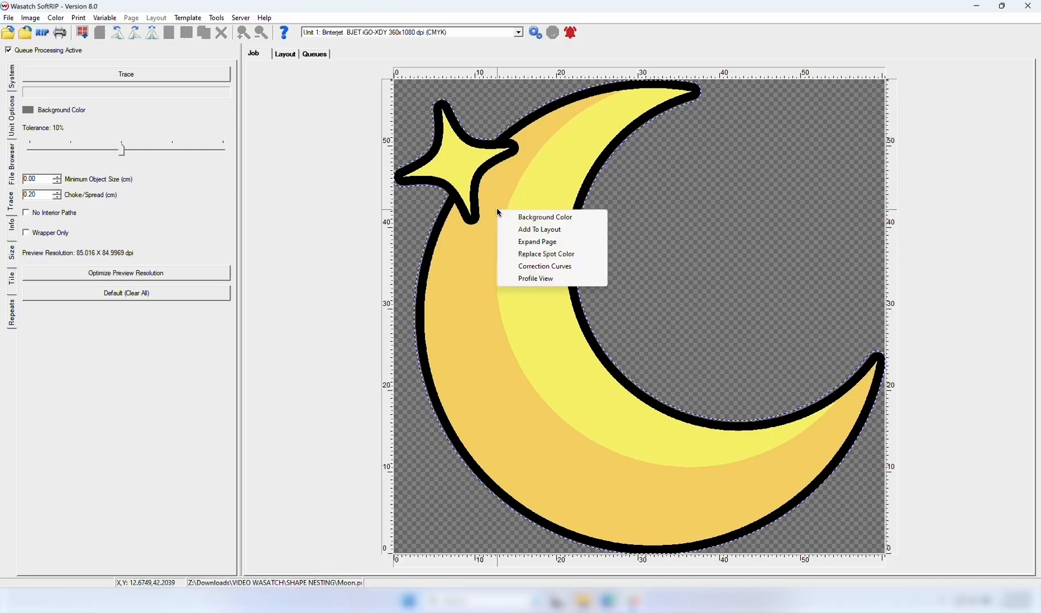
pyautogui.click(541, 228)
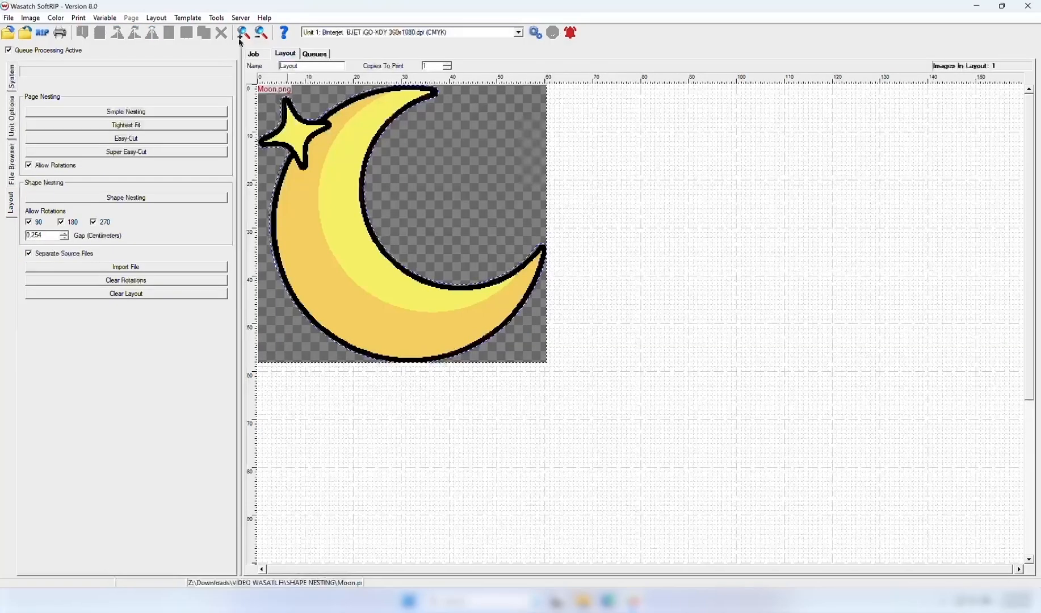
pyautogui.click(264, 36)
pyautogui.rightClick(344, 133)
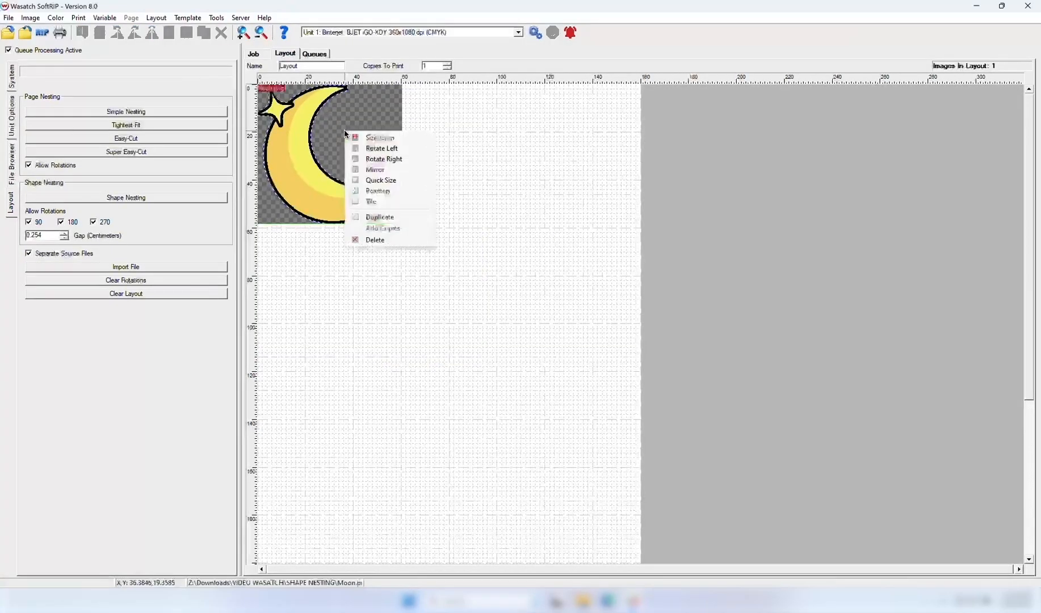
pyautogui.click(394, 229)
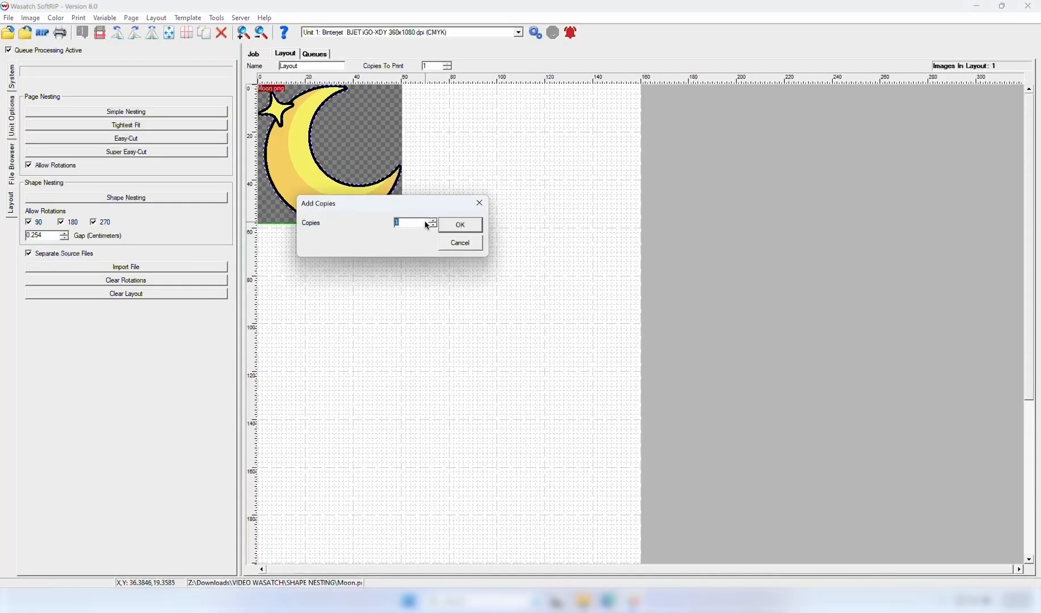
pyautogui.write('10')
pyautogui.press('Return')
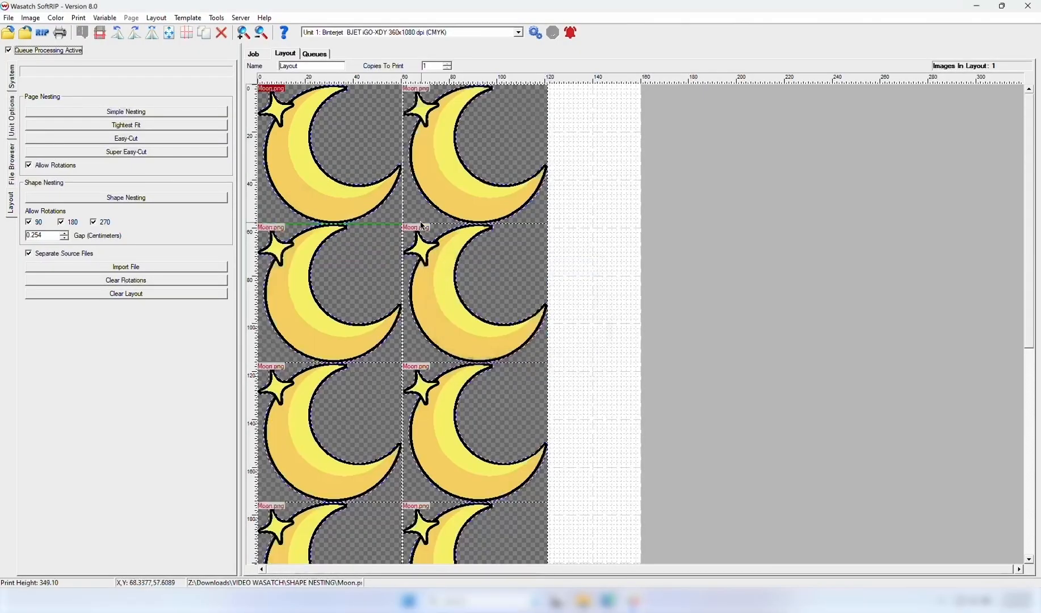
# Step: Set the first gap value of Unit 1 to 1.500 and automatically re-layout the moon images
pyautogui.click(11, 116)
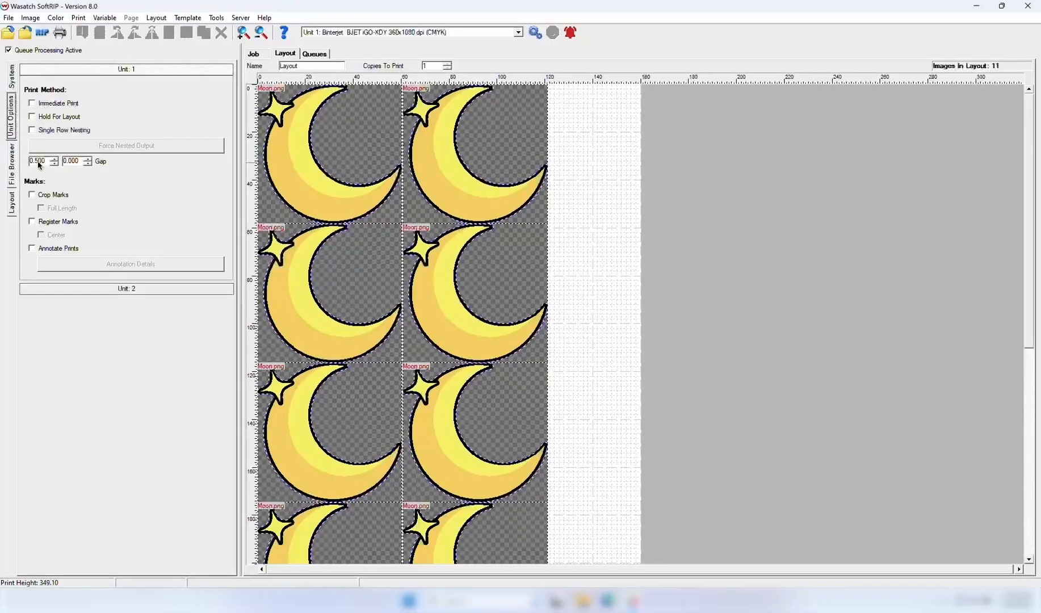
pyautogui.click(78, 163)
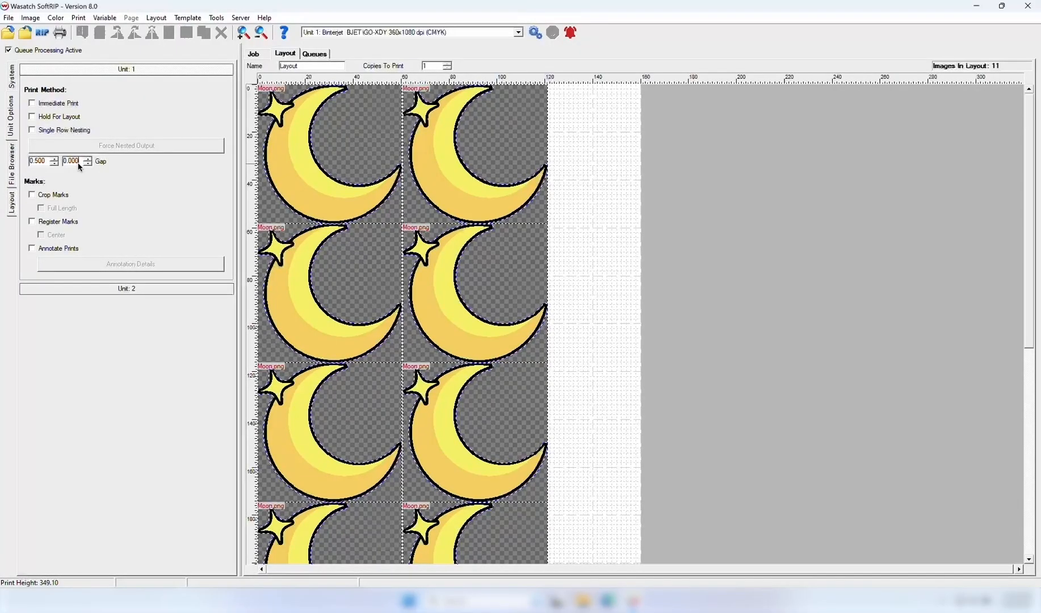
pyautogui.click(37, 164)
pyautogui.click(35, 165)
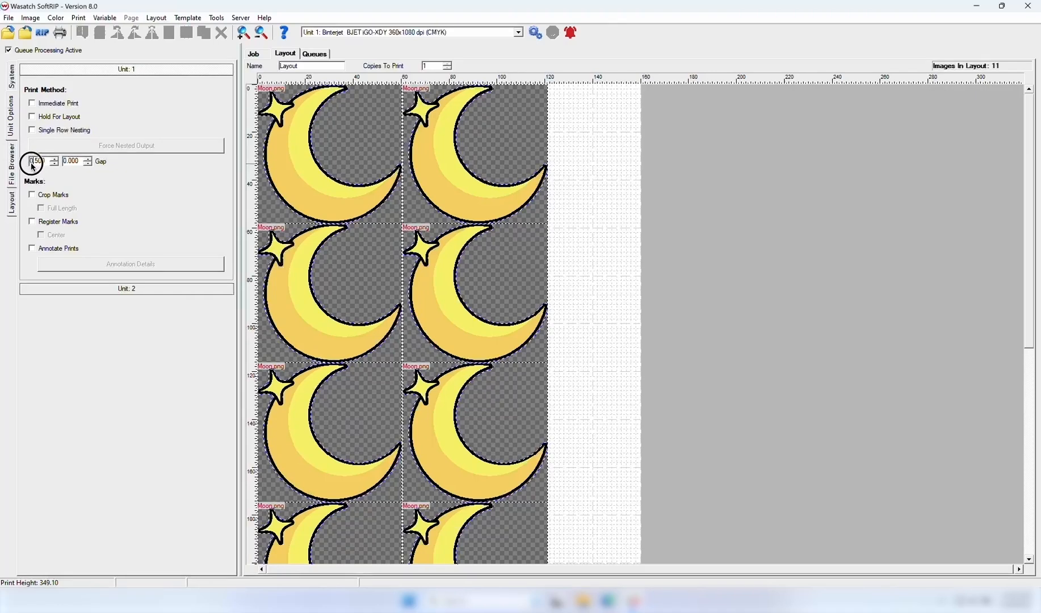
pyautogui.write('1')
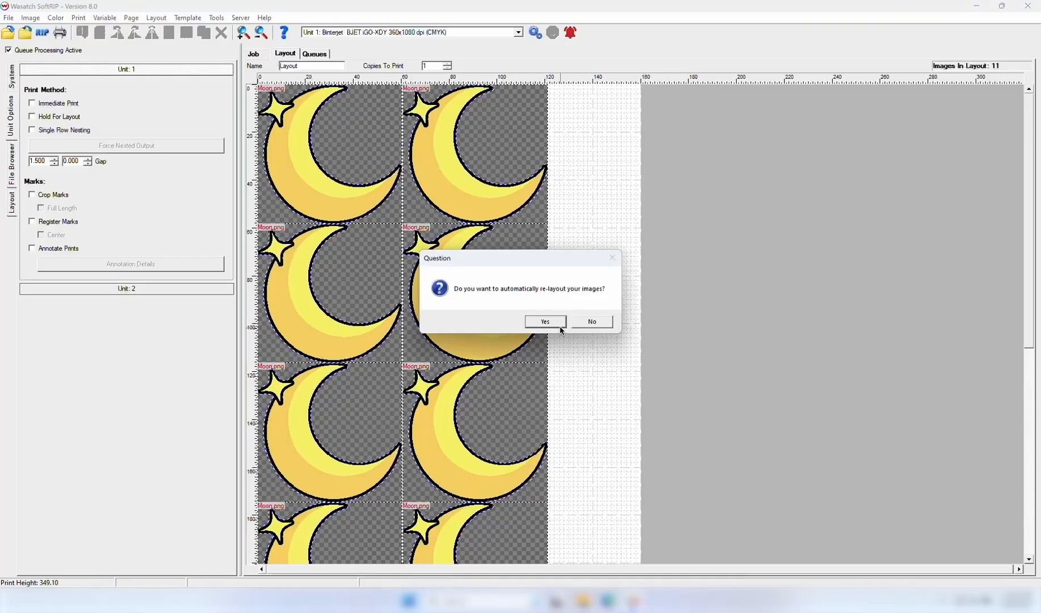
pyautogui.click(559, 325)
# Step: Set the second gap value of Unit 1 to 1.000 and automatically re-layout the moon images
pyautogui.moveTo(66, 162); pyautogui.dragTo(60, 162)
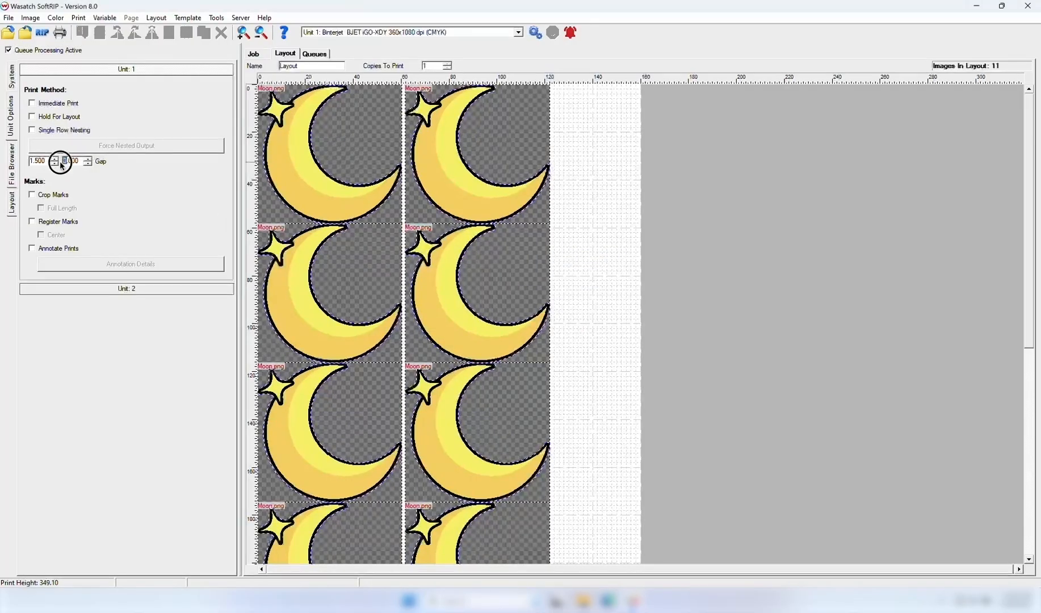
pyautogui.write('1')
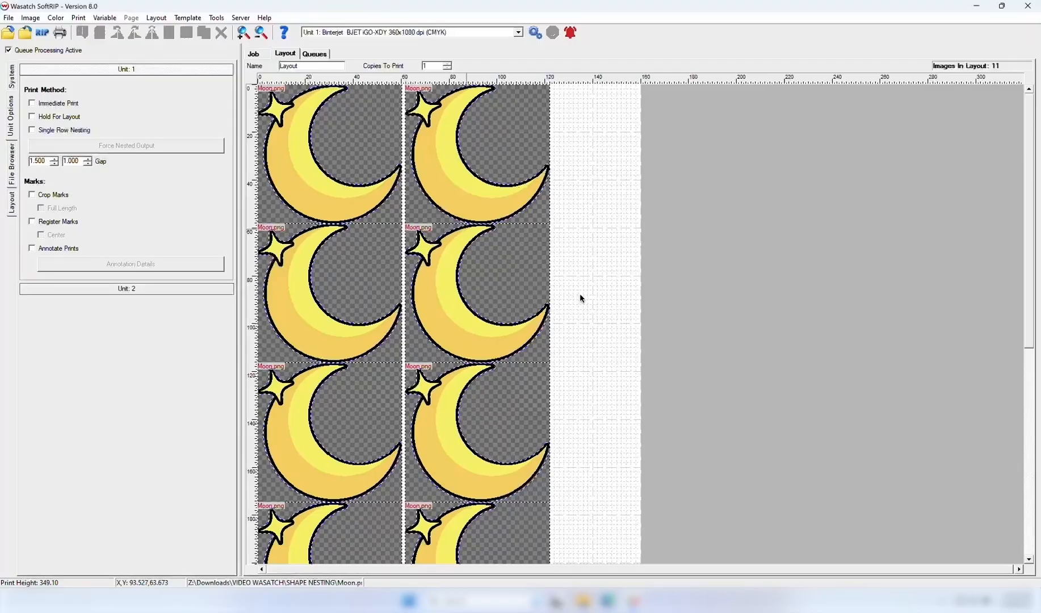
pyautogui.click(551, 319)
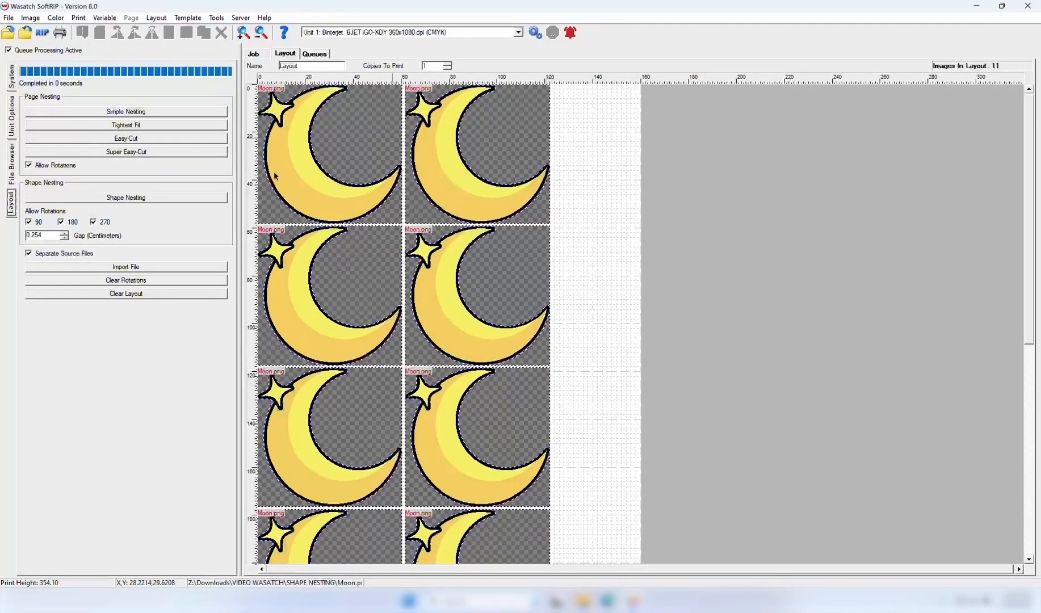
# Step: Shape-nest the moons with the 0.254 cm gap, and again with the shape nesting gap set to 1.5 cm
pyautogui.click(164, 199)
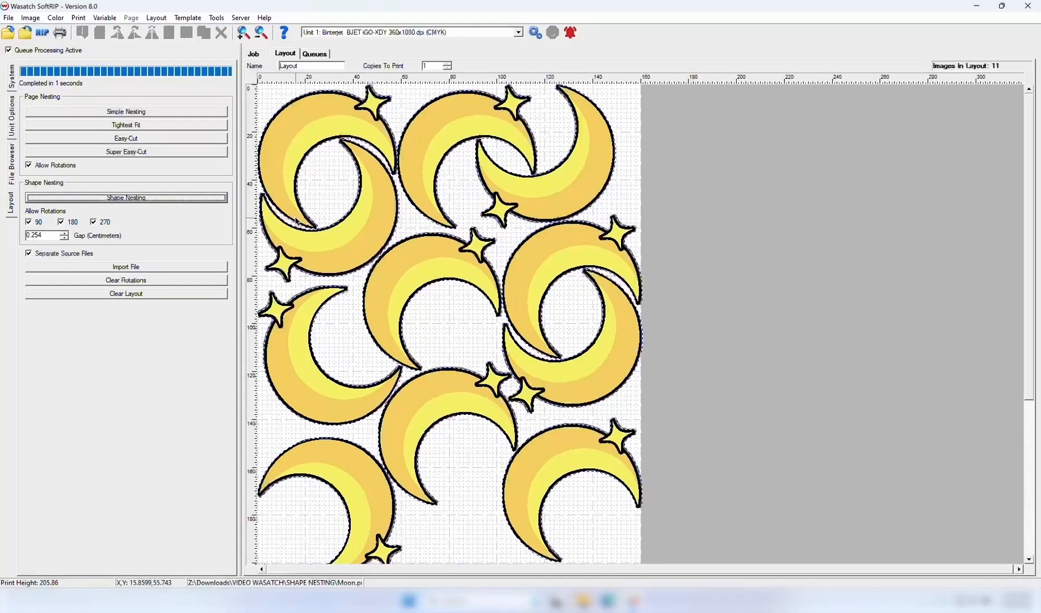
pyautogui.click(111, 235)
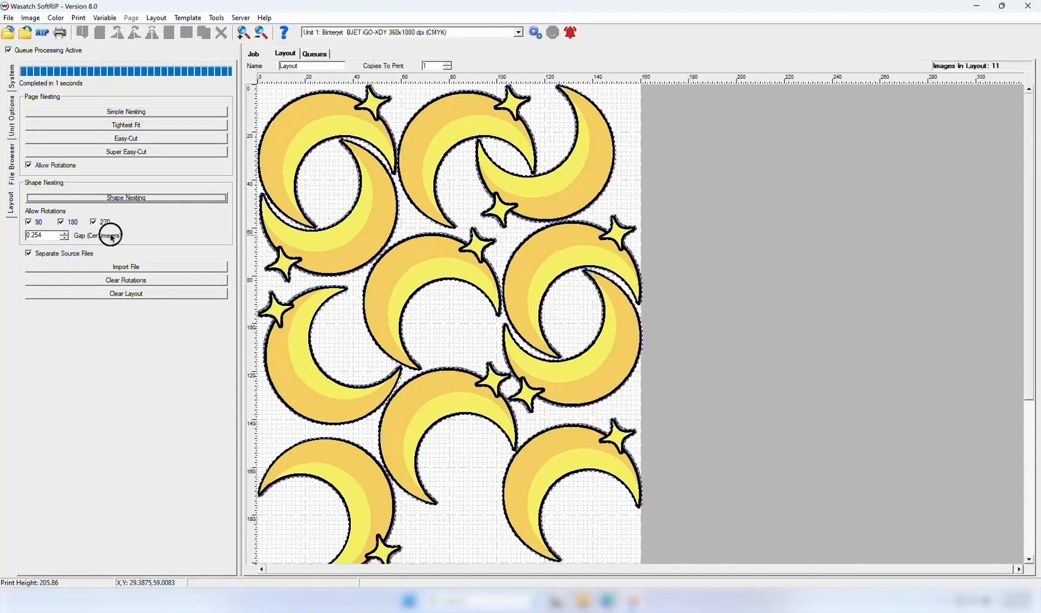
pyautogui.click(67, 233)
pyautogui.click(67, 233)
pyautogui.click(67, 233)
pyautogui.click(67, 233)
pyautogui.click(67, 233)
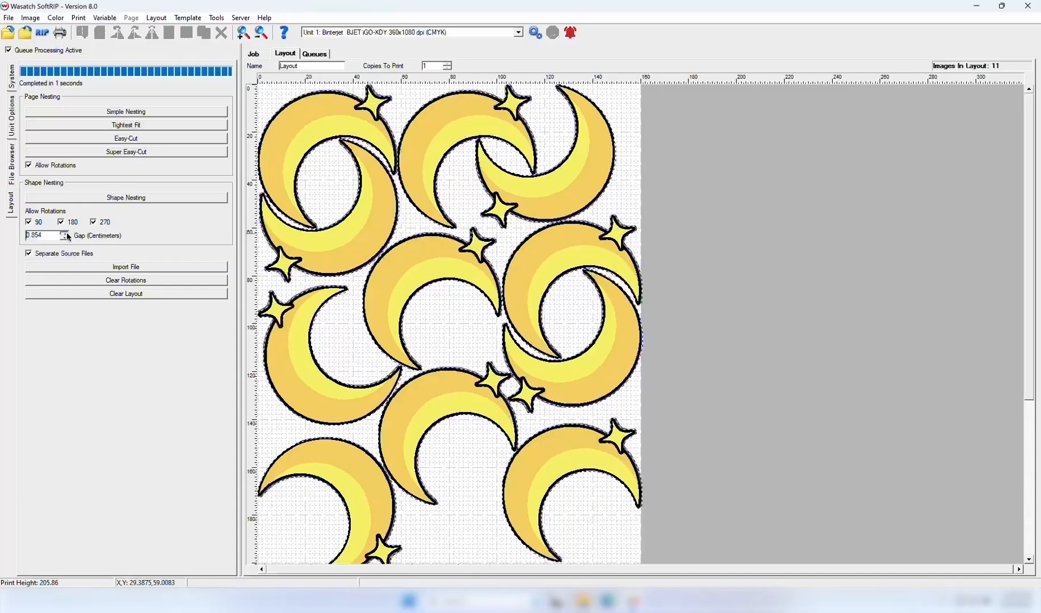
pyautogui.click(67, 233)
pyautogui.click(67, 233)
pyautogui.click(67, 233)
pyautogui.click(67, 234)
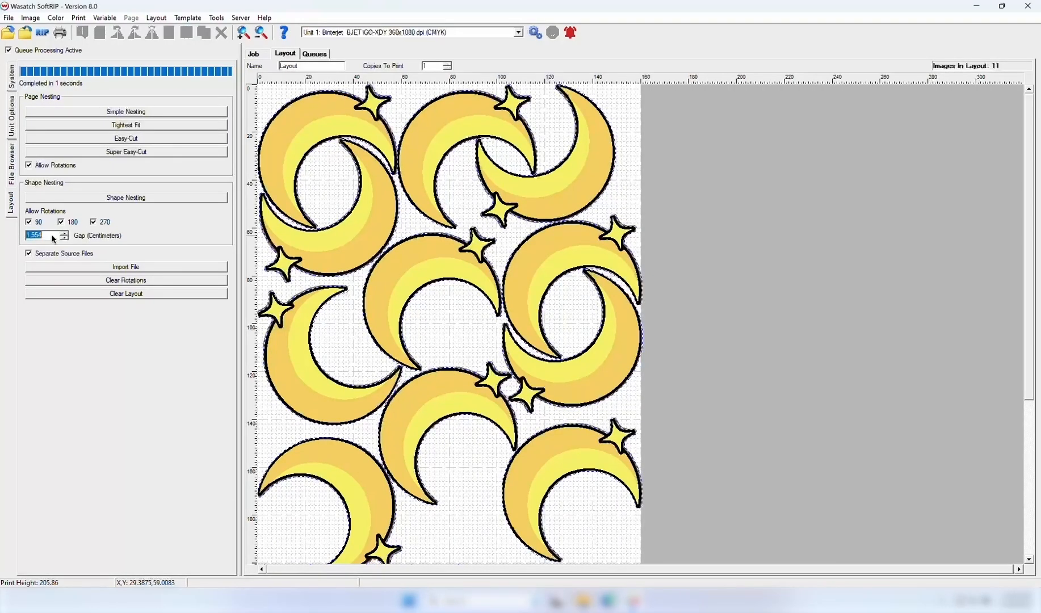
pyautogui.click(53, 238)
pyautogui.press('BackSpace')
pyautogui.press('BackSpace')
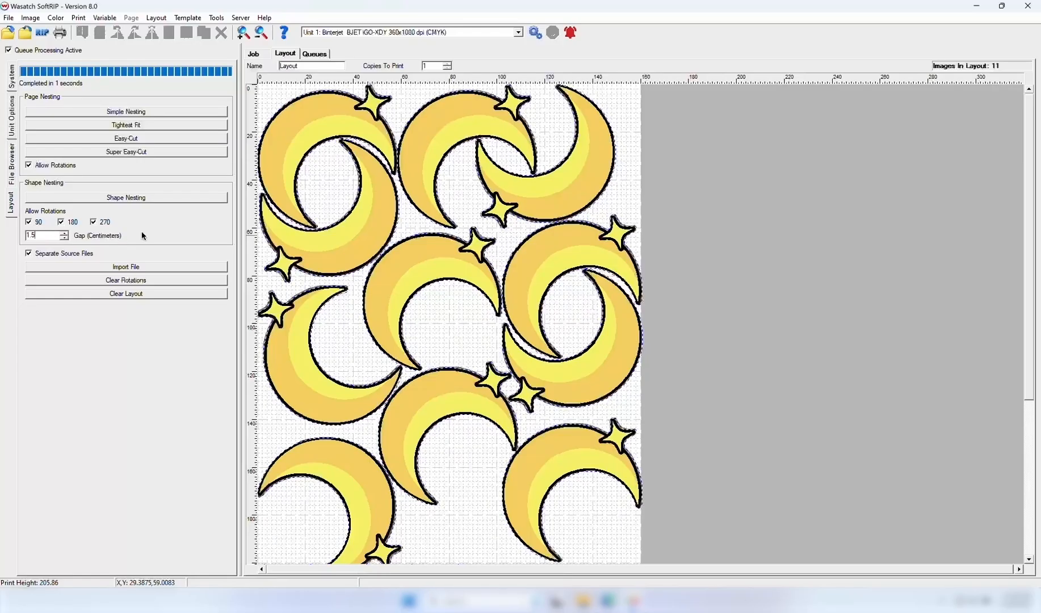
pyautogui.click(127, 198)
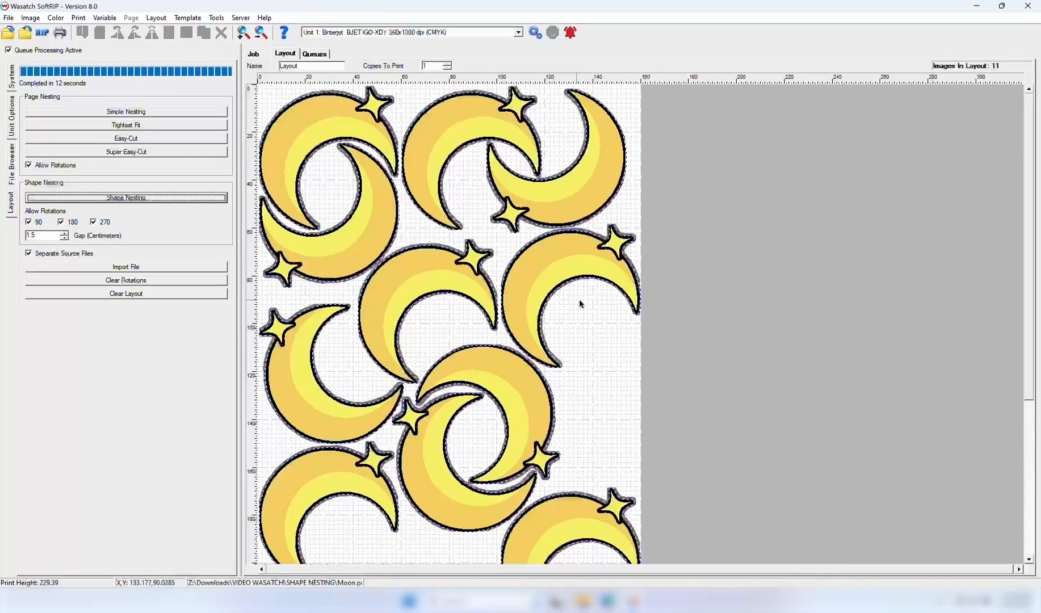
pyautogui.moveTo(600, 303); pyautogui.dragTo(598, 302)
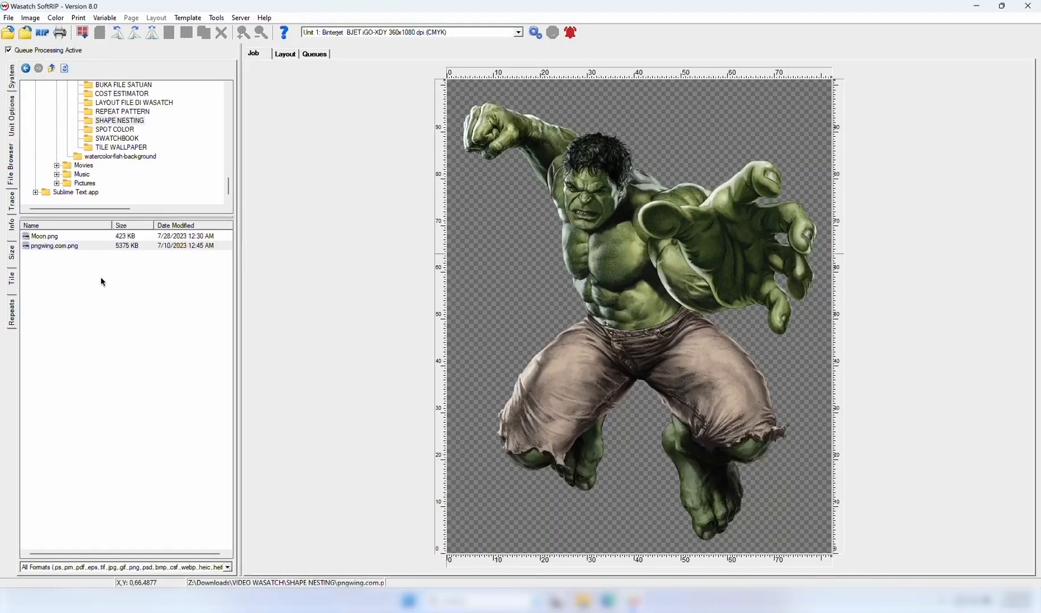
# Step: Trace the Hulk image with the background color sampled from its checkered area and add it to the layout
pyautogui.click(12, 203)
pyautogui.rightClick(514, 236)
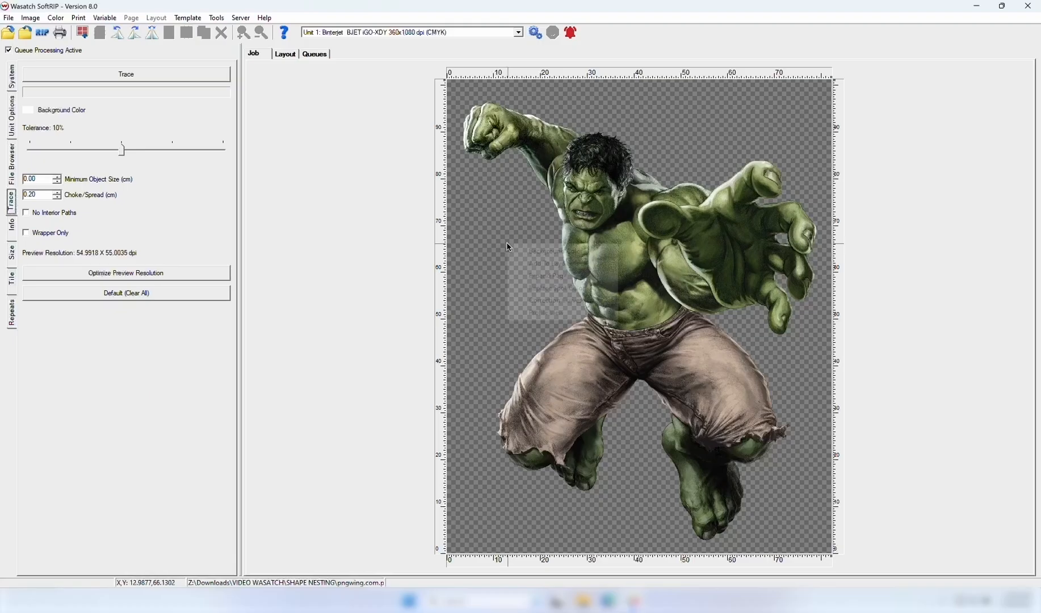
pyautogui.click(528, 249)
pyautogui.click(93, 76)
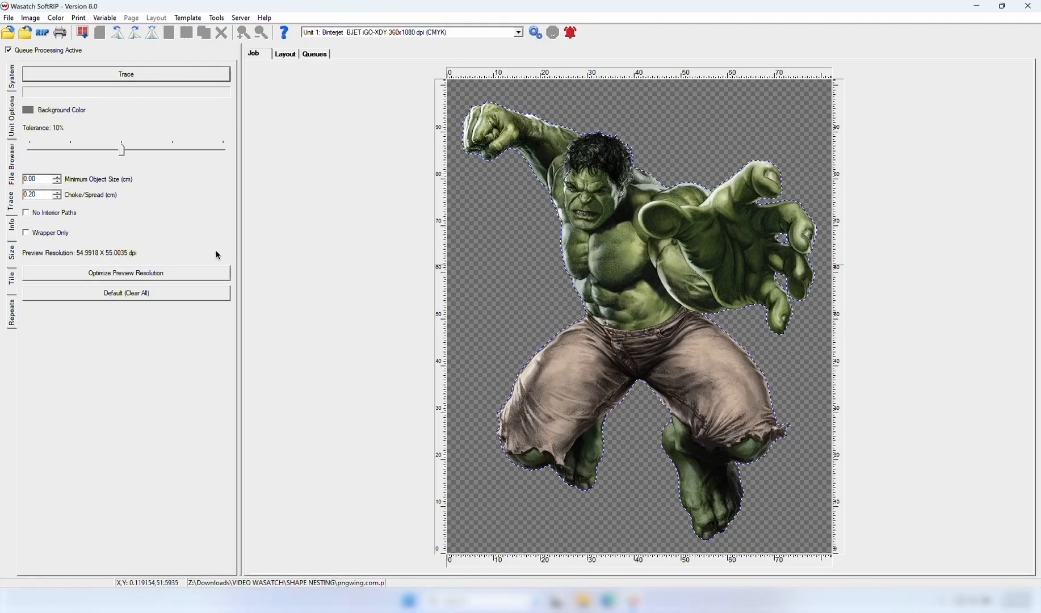
pyautogui.rightClick(576, 181)
pyautogui.click(608, 190)
# Step: Add 3 copies of the moon image to the layout
pyautogui.rightClick(321, 185)
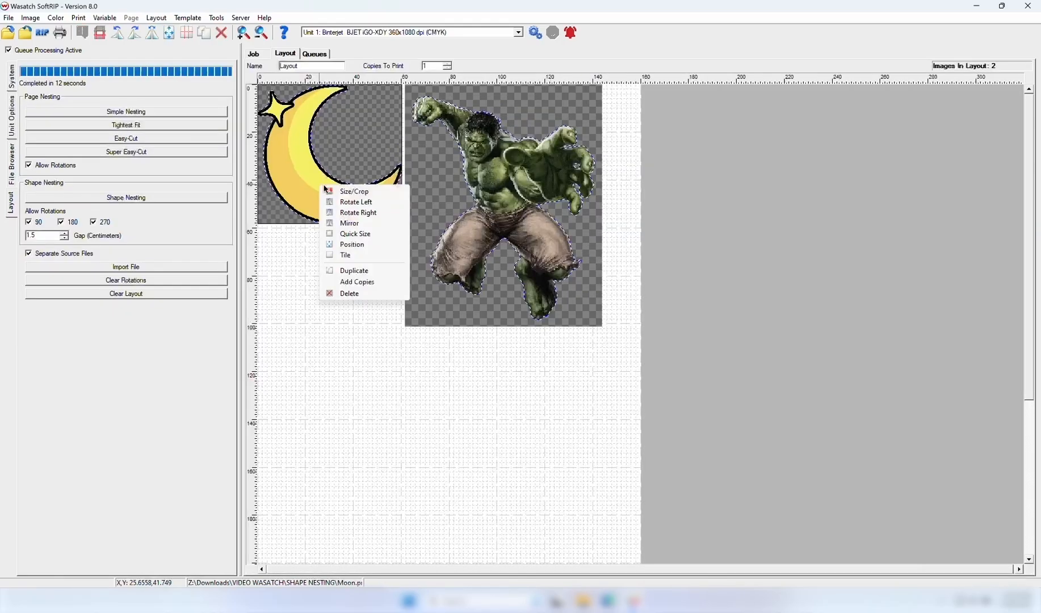
pyautogui.click(358, 279)
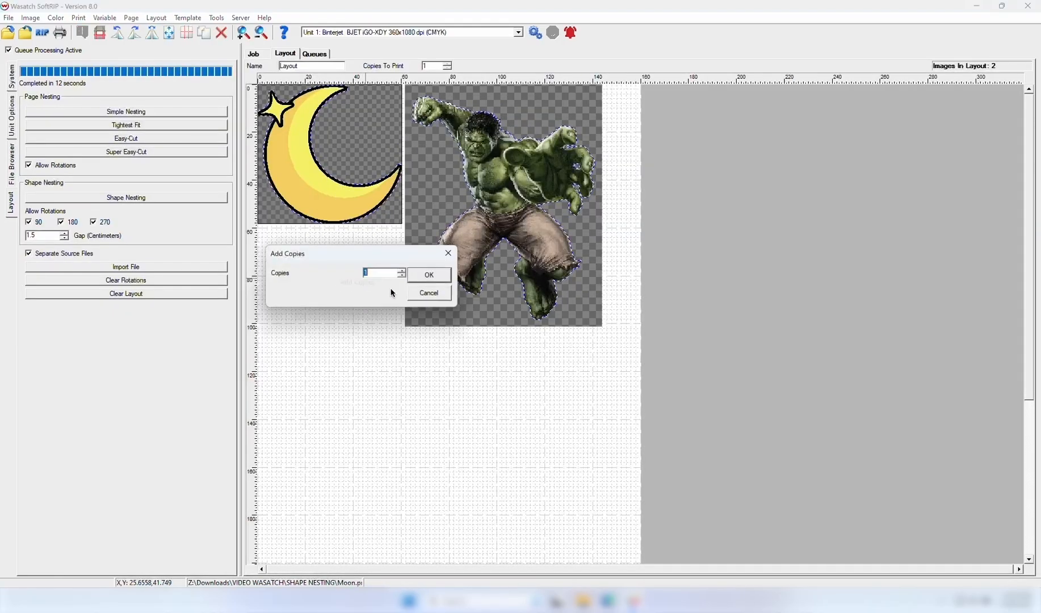
pyautogui.write('3')
pyautogui.click(427, 276)
# Step: Add 2 copies of the Hulk image to the layout
pyautogui.rightClick(523, 206)
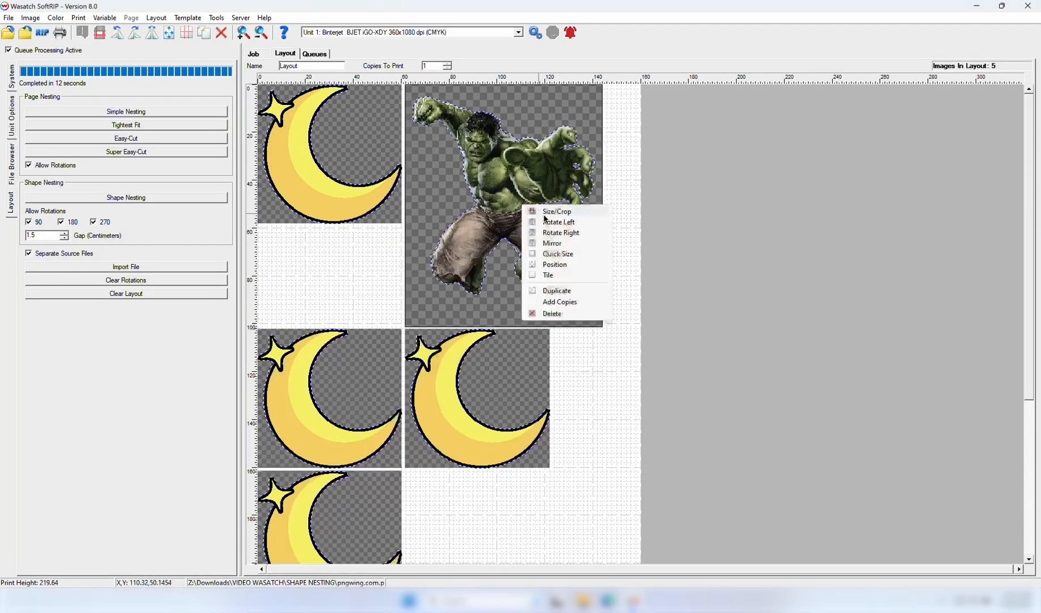
pyautogui.click(560, 302)
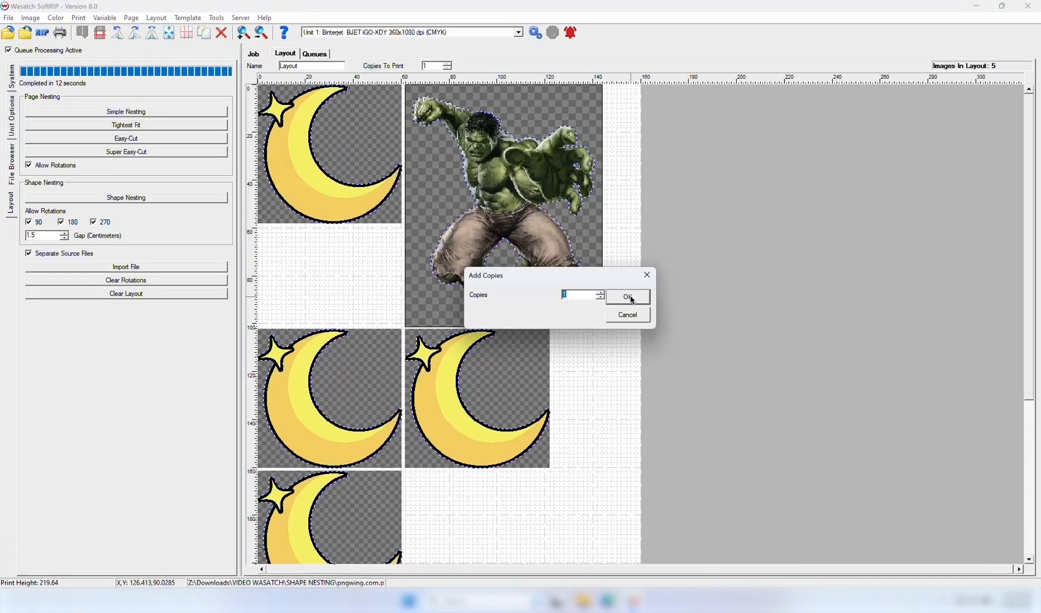
pyautogui.write('2')
pyautogui.click(628, 297)
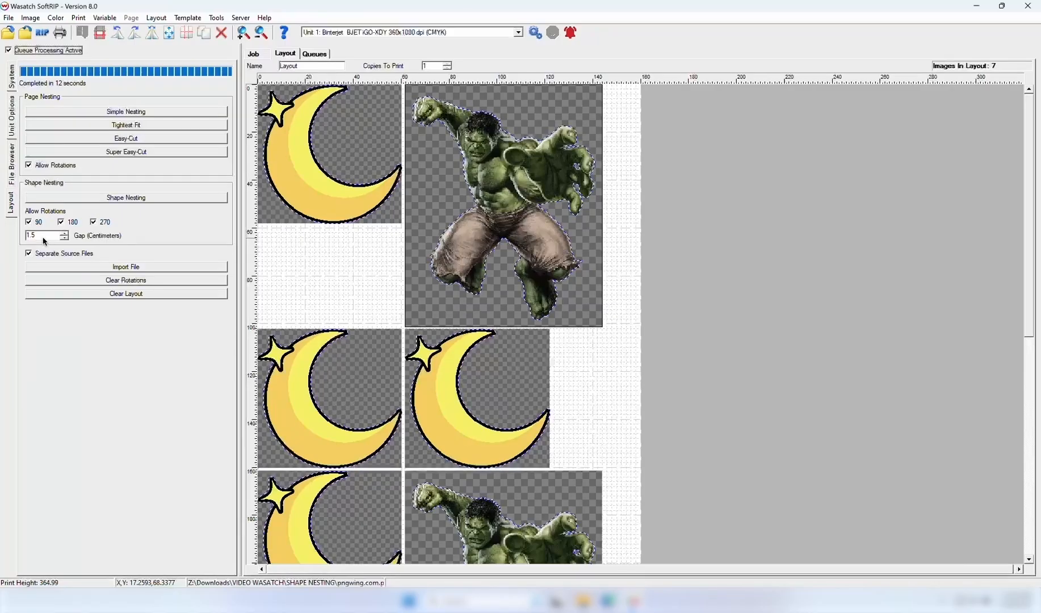
# Step: Shape-nest the moons and Hulks with Separate Source Files on, and again with it off
pyautogui.click(101, 199)
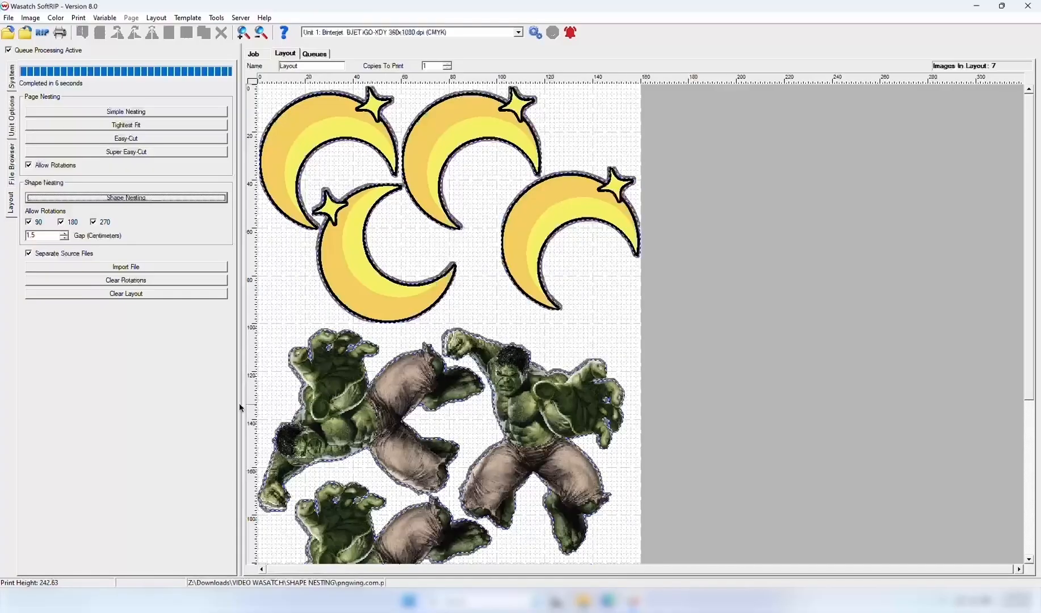
pyautogui.click(79, 254)
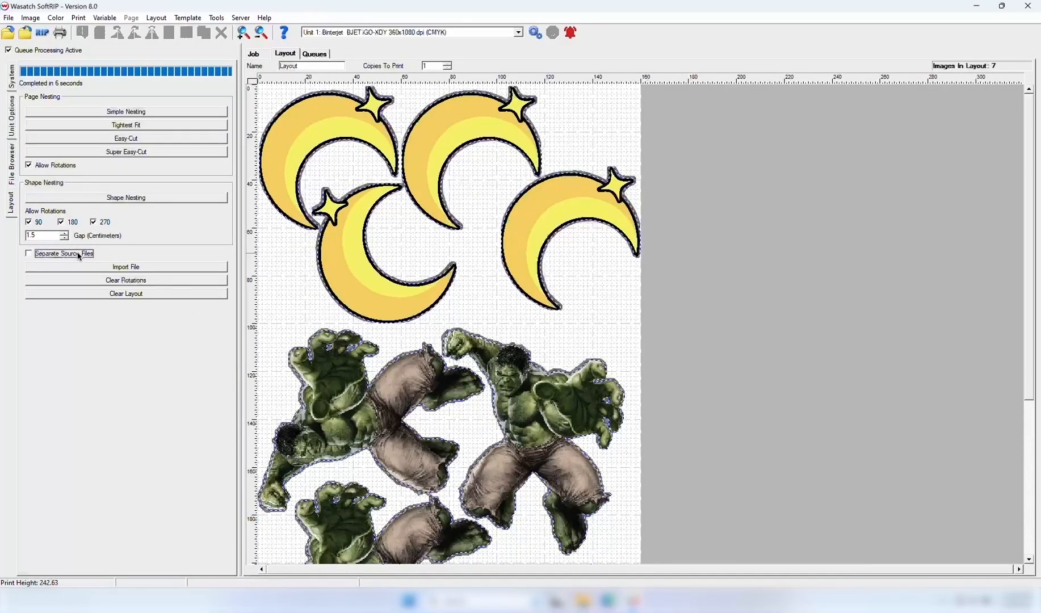
pyautogui.click(129, 198)
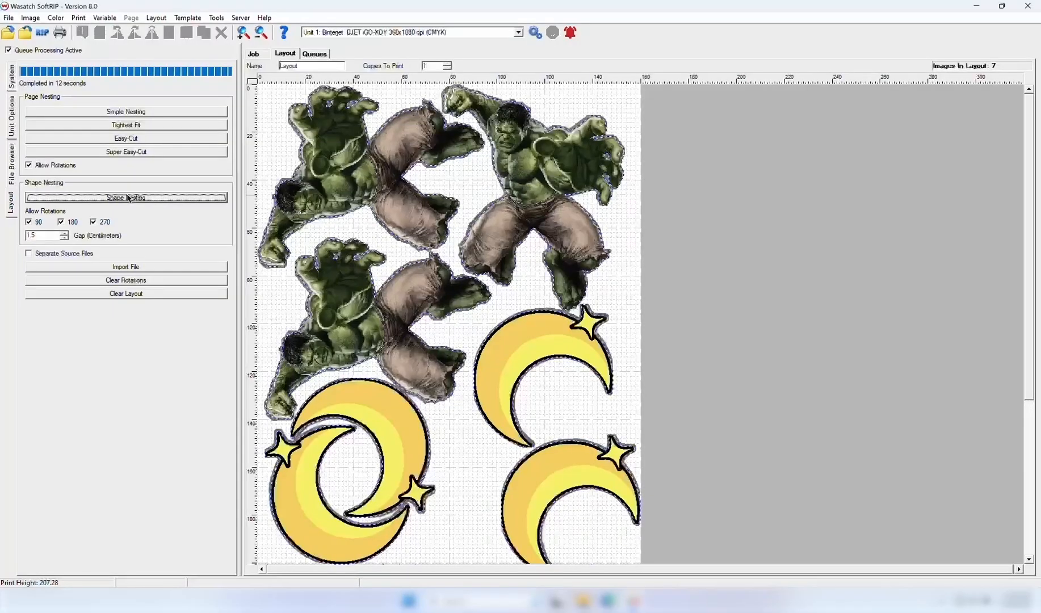
# Step: Scale the upper rotated Hulk image to 50 percent with Quick Size
pyautogui.click(353, 392)
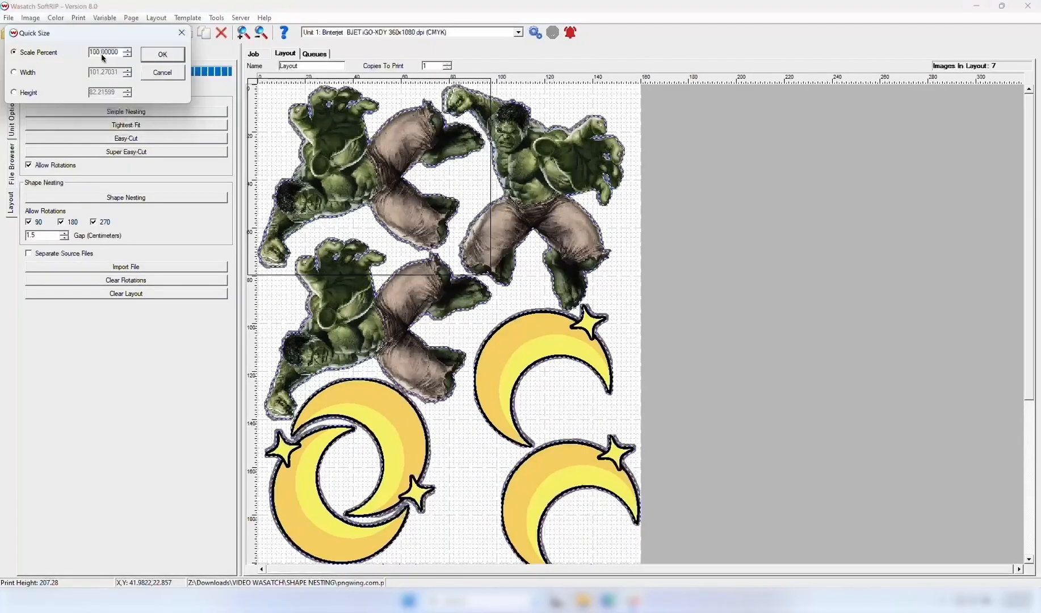
pyautogui.moveTo(98, 53); pyautogui.dragTo(85, 53)
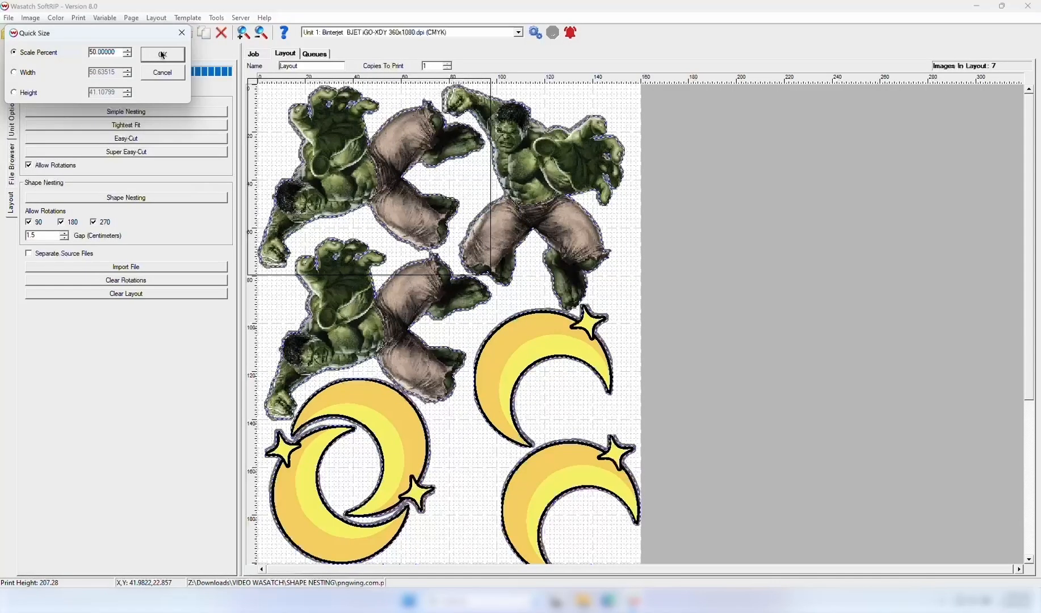
pyautogui.click(154, 55)
# Step: Set the width of the upright Hulk image to 10 cm with Quick Size
pyautogui.rightClick(527, 145)
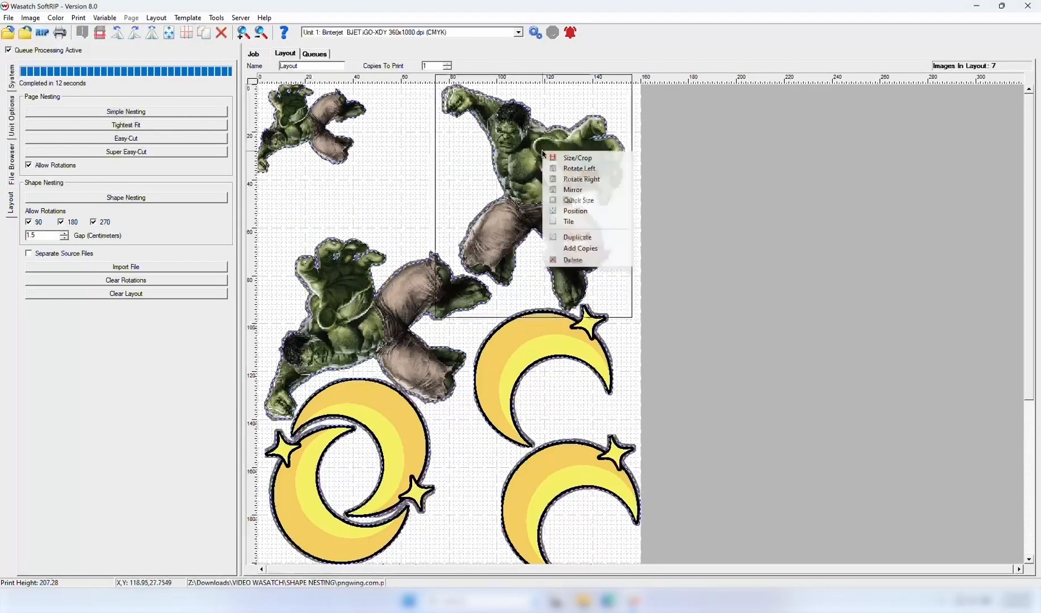
pyautogui.click(576, 200)
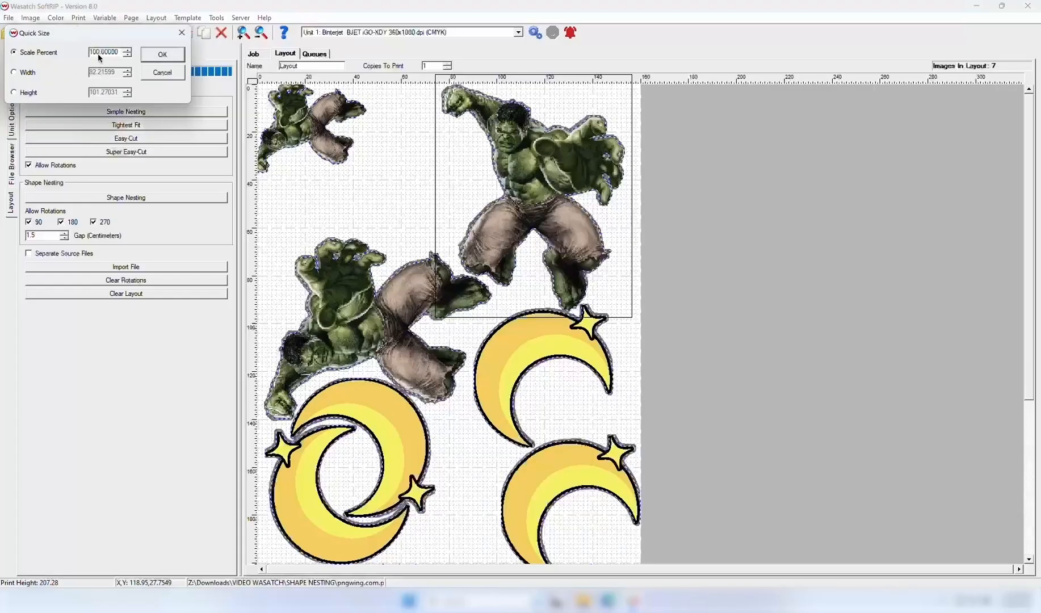
pyautogui.click(73, 74)
pyautogui.write('10')
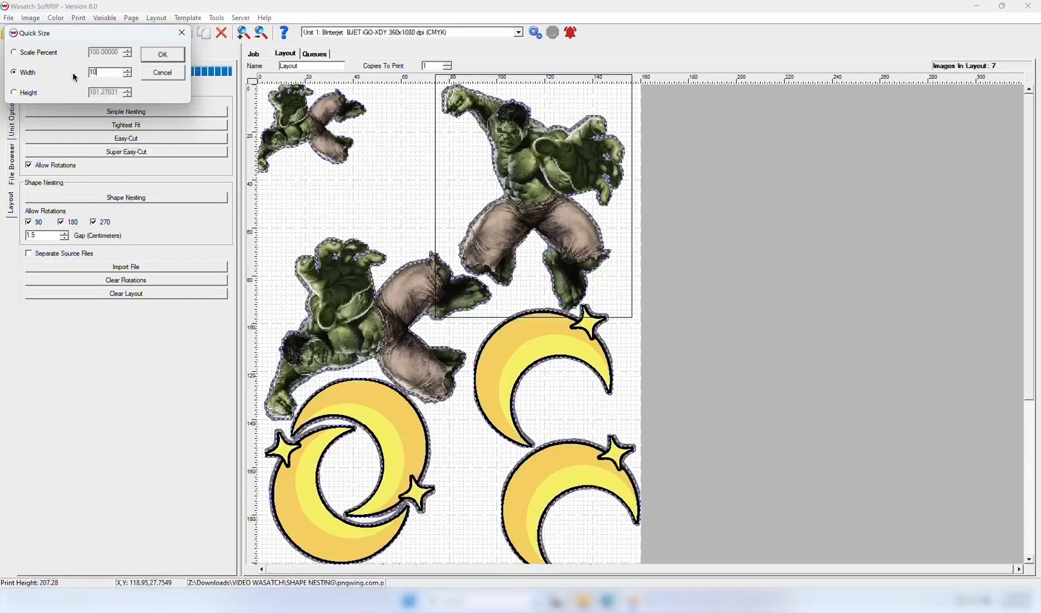
pyautogui.press('Return')
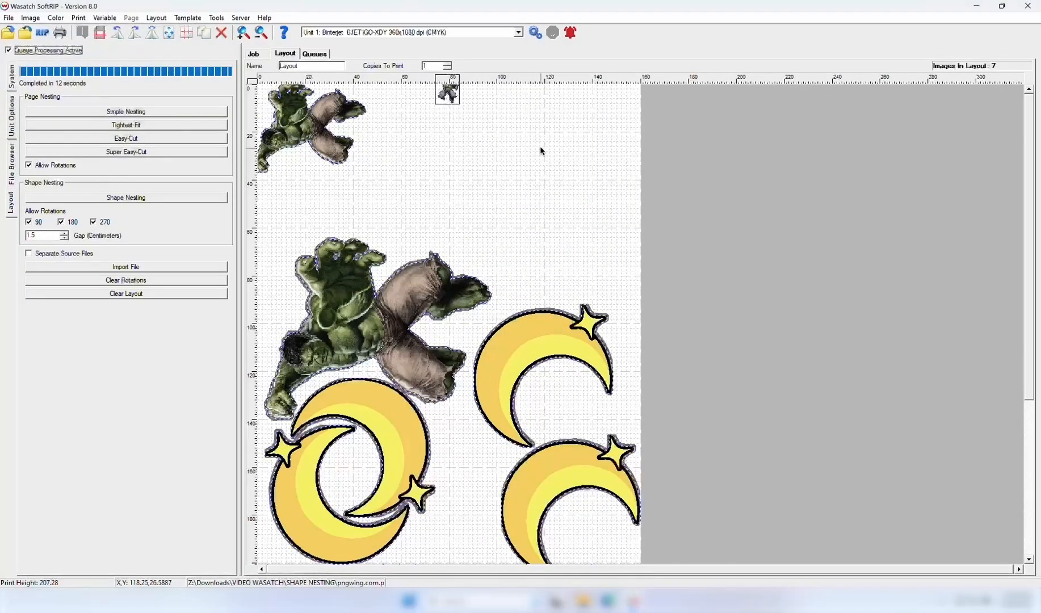
# Step: Set the remaining full-size Hulk's width to 20 cm with Quick Size and place both small Hulks beside the 50 percent one
pyautogui.rightClick(352, 285)
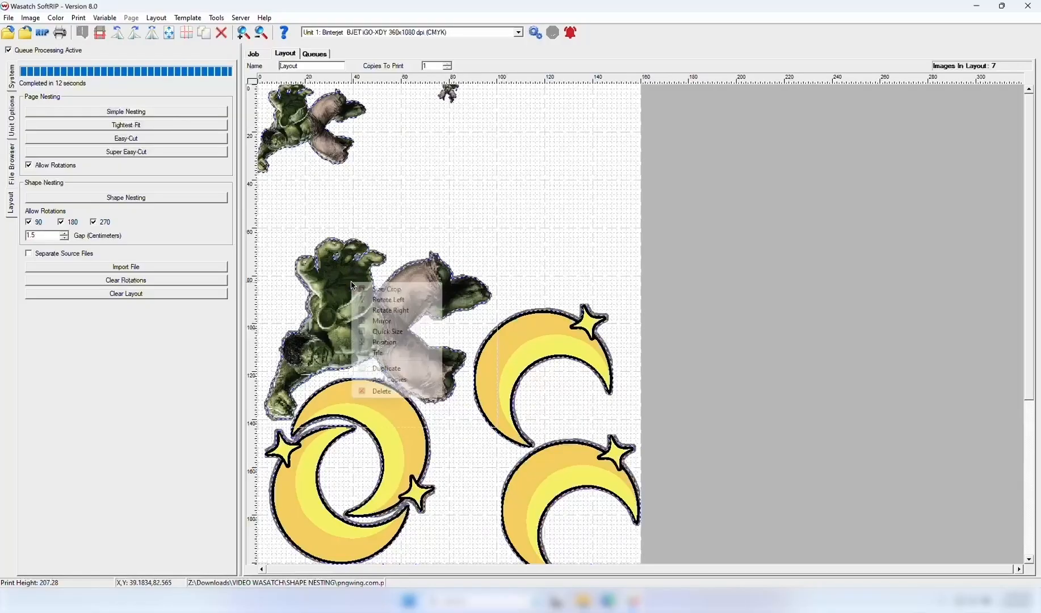
pyautogui.click(387, 332)
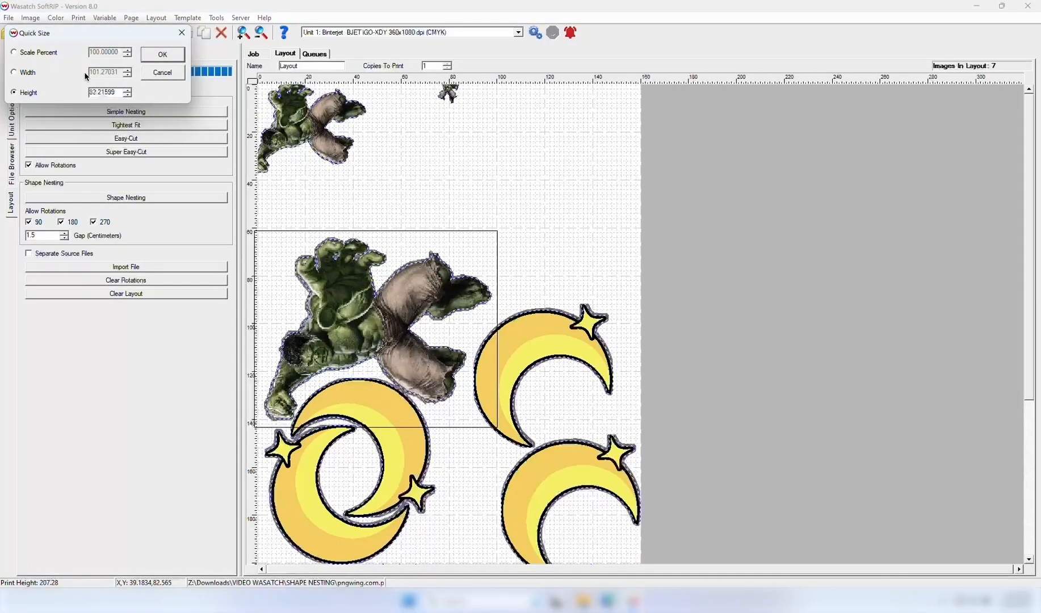
pyautogui.moveTo(119, 77); pyautogui.dragTo(72, 71)
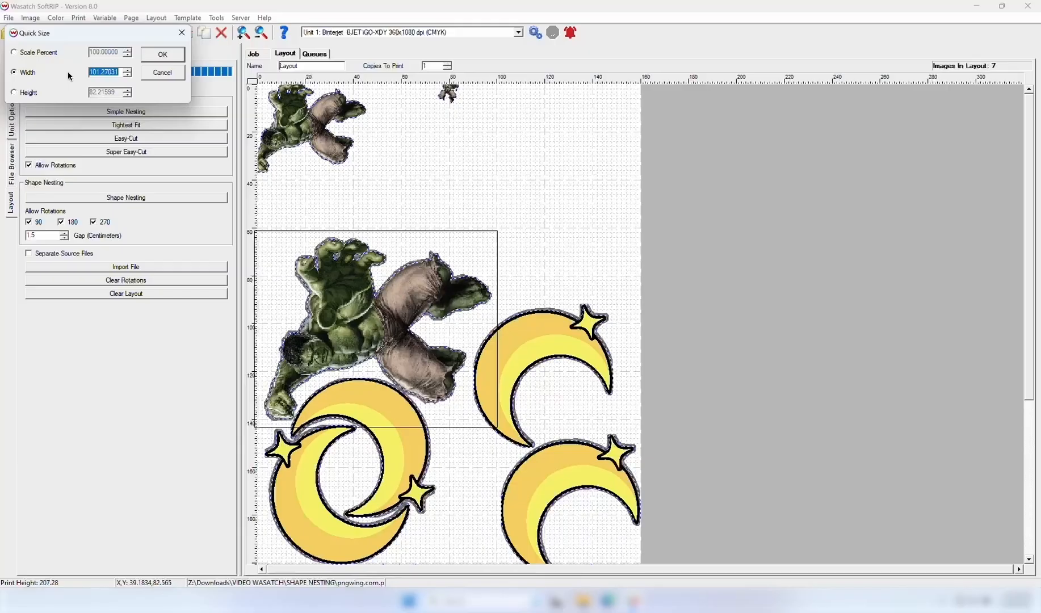
pyautogui.write('20')
pyautogui.press('Return')
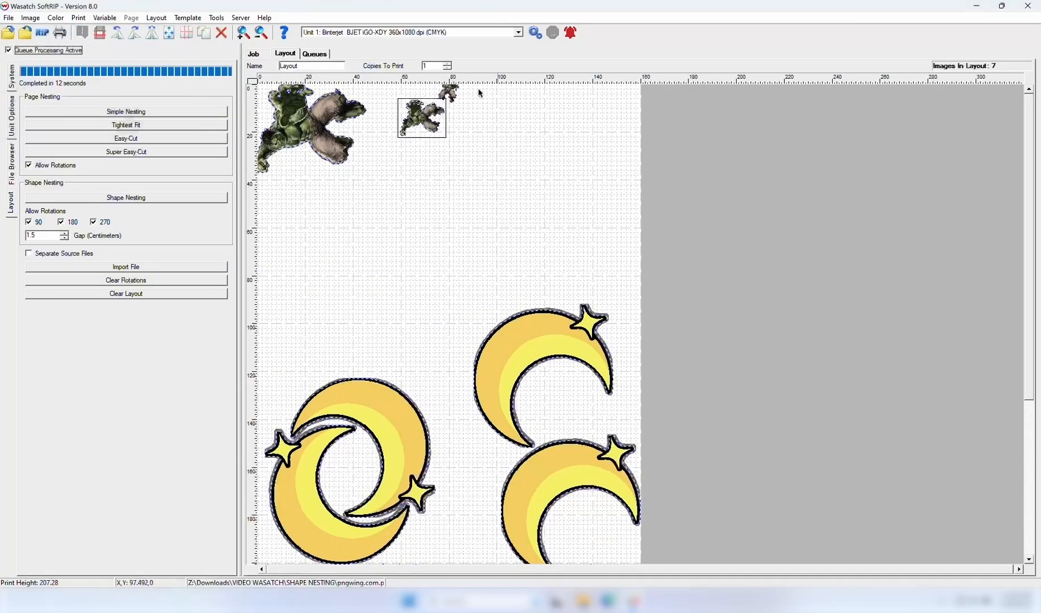
pyautogui.click(534, 148)
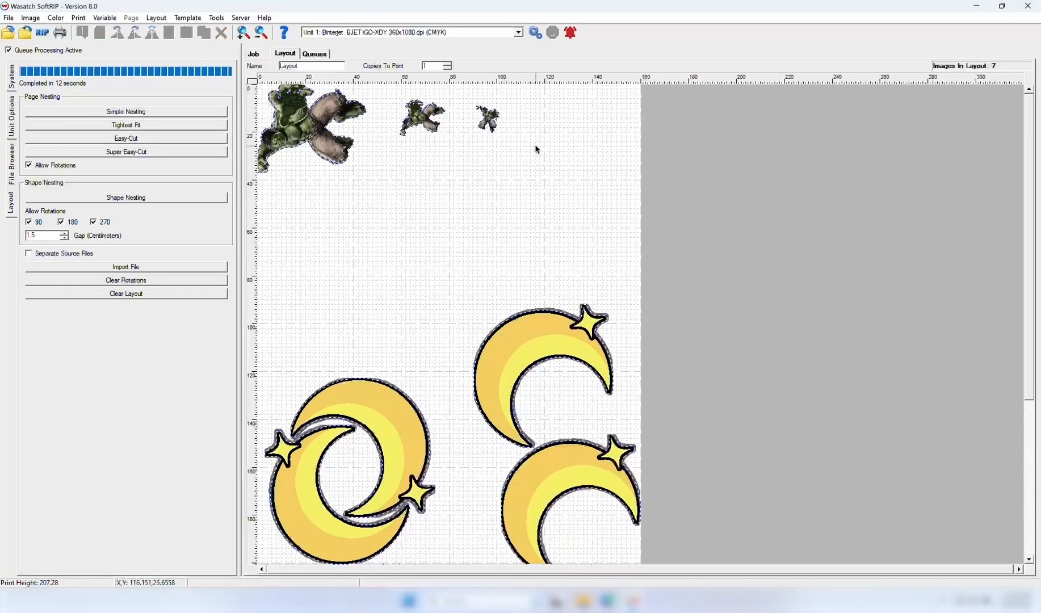
# Step: Shape-nest the moons and resized Hulks with Separate Source Files off, and again with it on
pyautogui.click(149, 204)
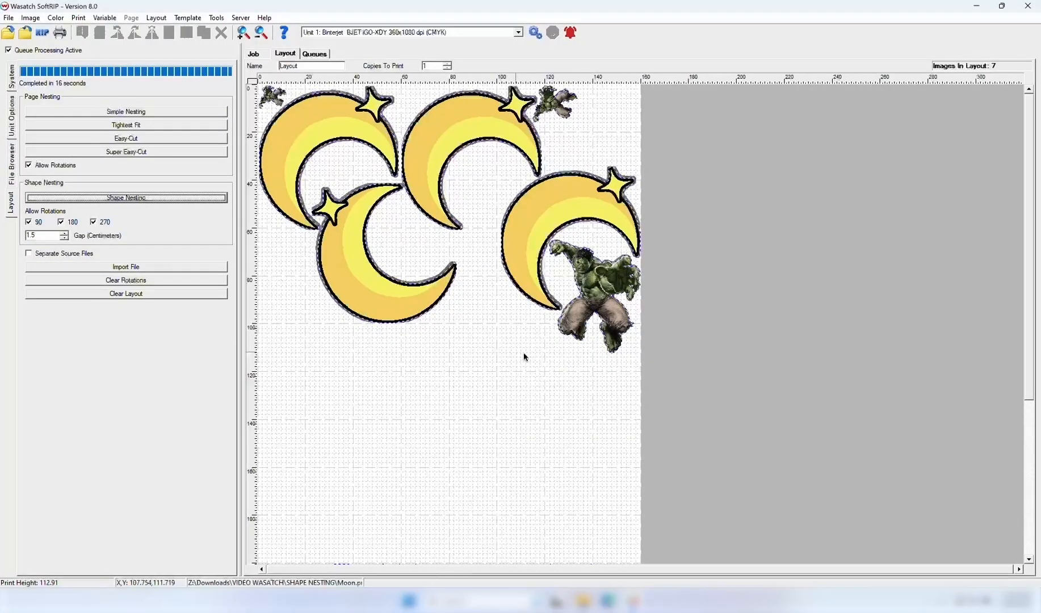
pyautogui.moveTo(523, 355); pyautogui.dragTo(643, 207)
pyautogui.click(518, 329)
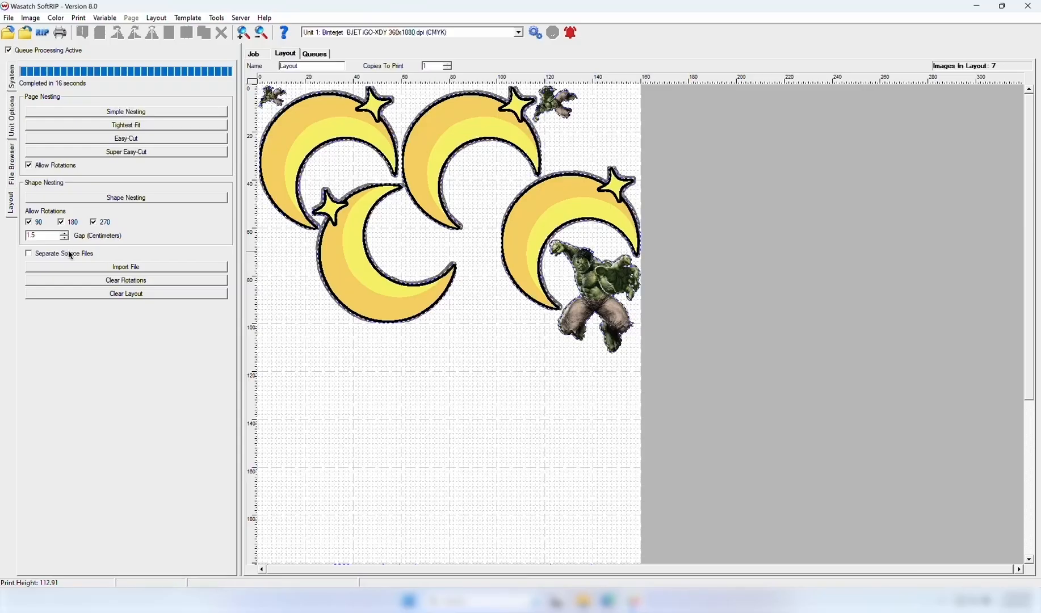
pyautogui.click(51, 257)
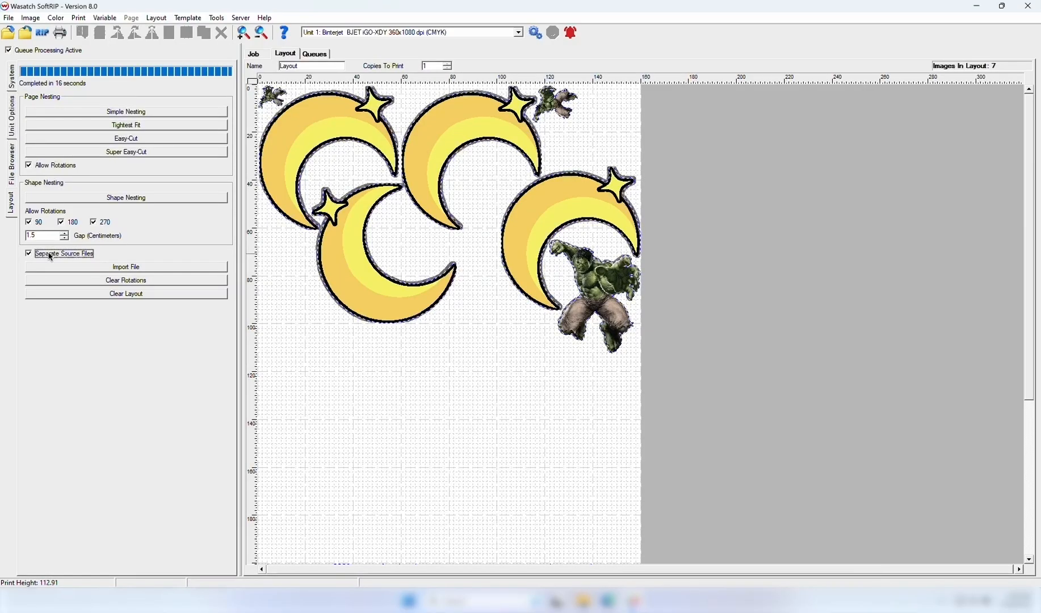
pyautogui.click(185, 200)
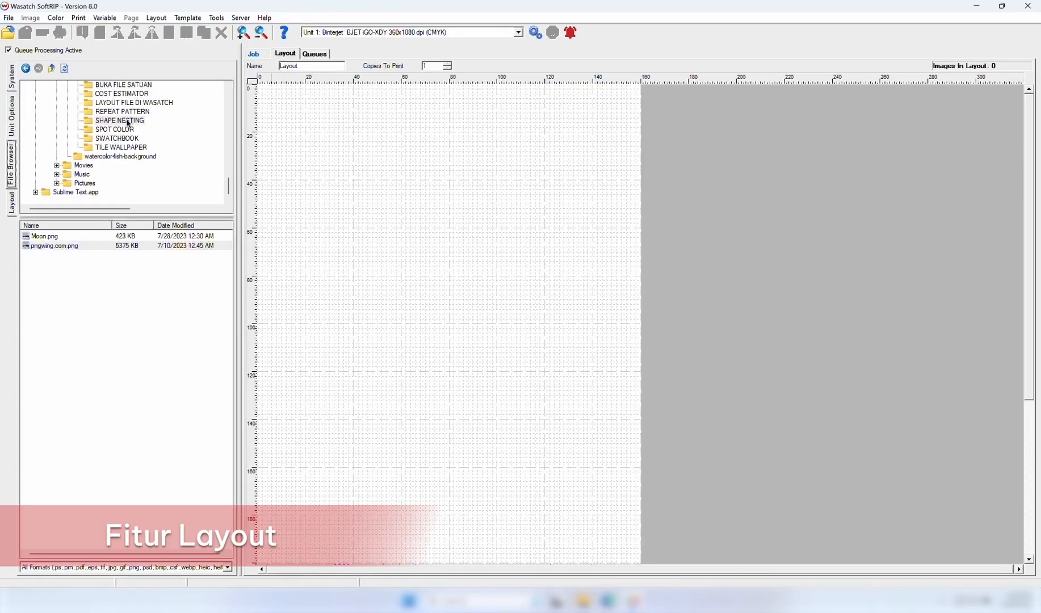
# Step: Load all ten Casing PNG files from the LAYOUT FILE DI WASATCH folder into the empty layout
pyautogui.click(133, 103)
pyautogui.moveTo(82, 365); pyautogui.dragTo(97, 213)
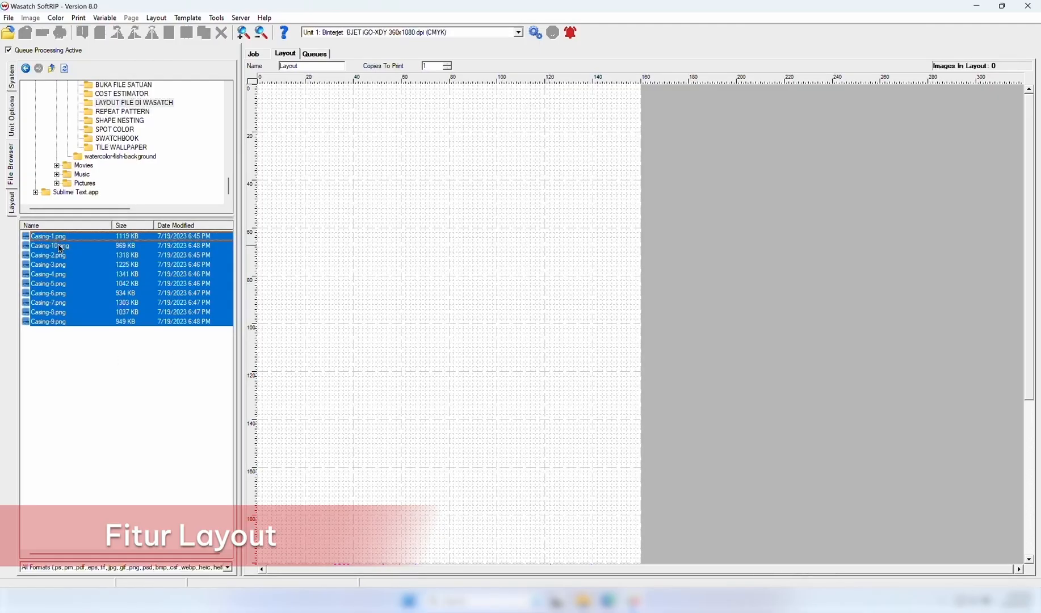
pyautogui.moveTo(60, 248); pyautogui.dragTo(413, 212)
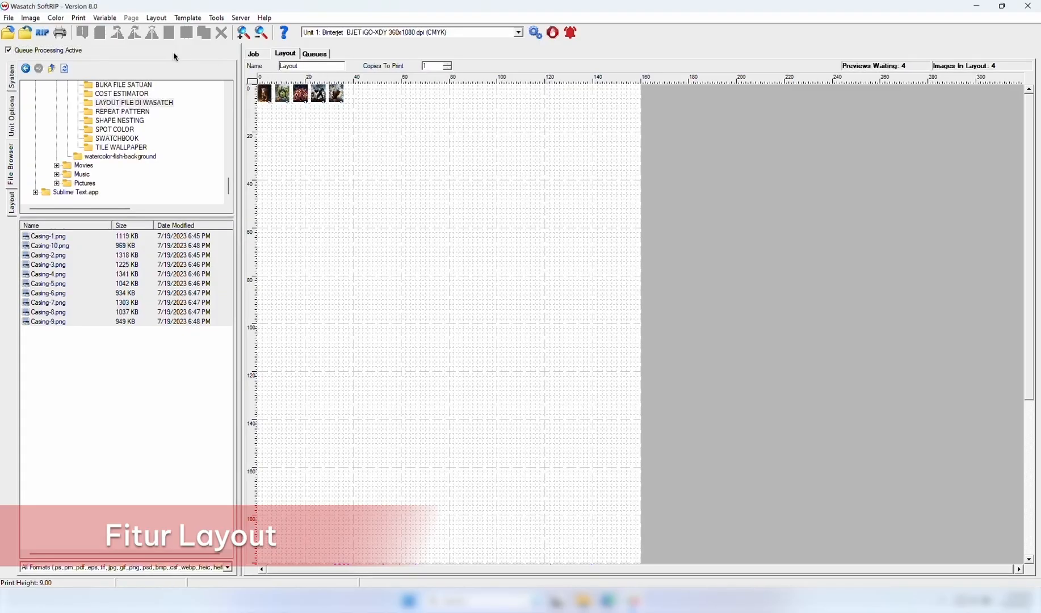
pyautogui.click(242, 33)
pyautogui.click(241, 32)
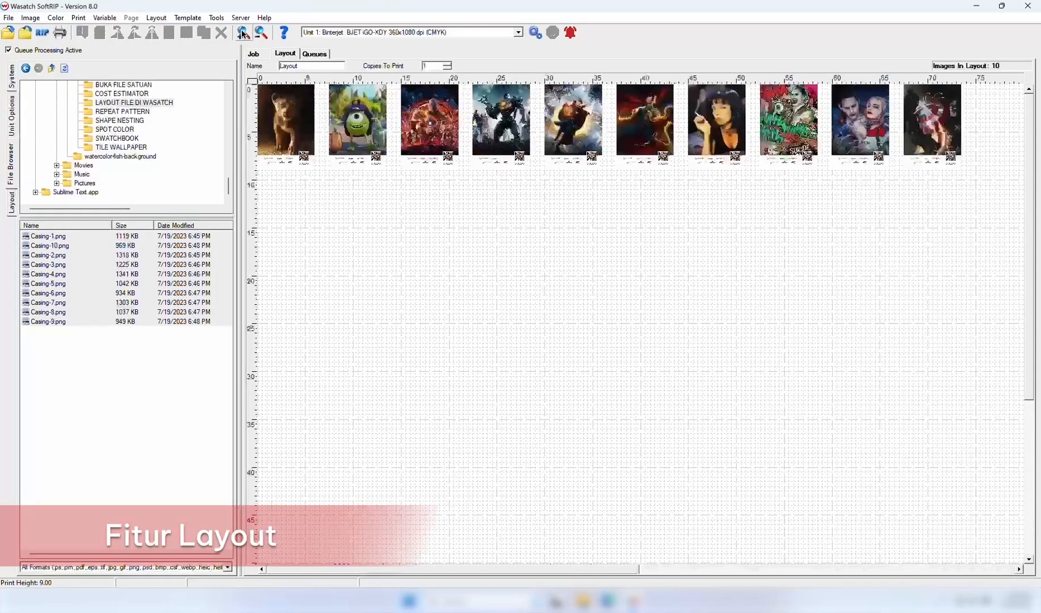
pyautogui.click(242, 33)
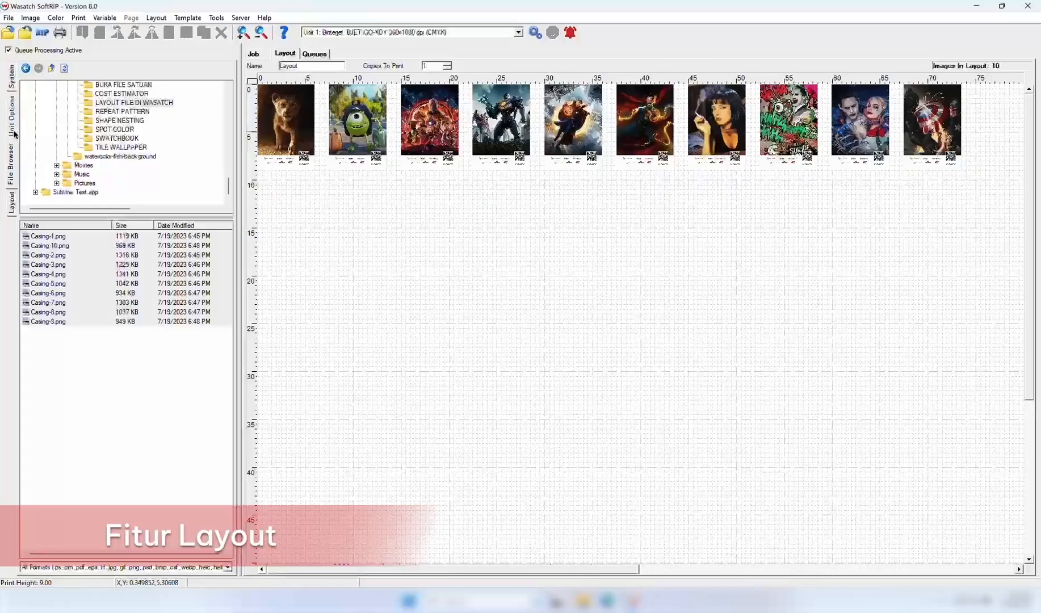
# Step: Set both image gaps for Unit 1 to 0.5 and automatically re-layout the images
pyautogui.click(14, 132)
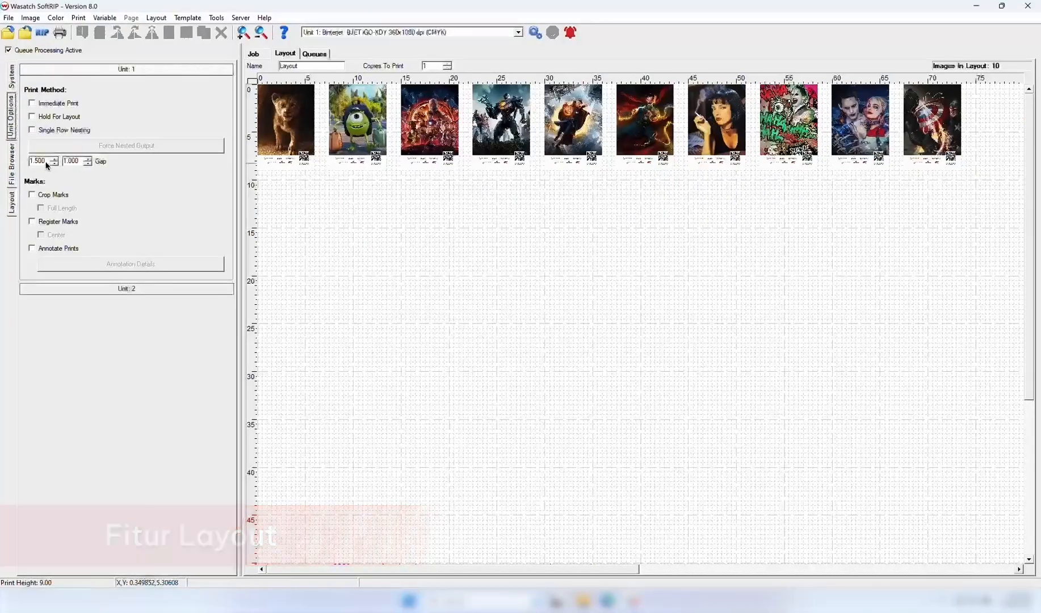
pyautogui.moveTo(48, 161); pyautogui.dragTo(25, 160)
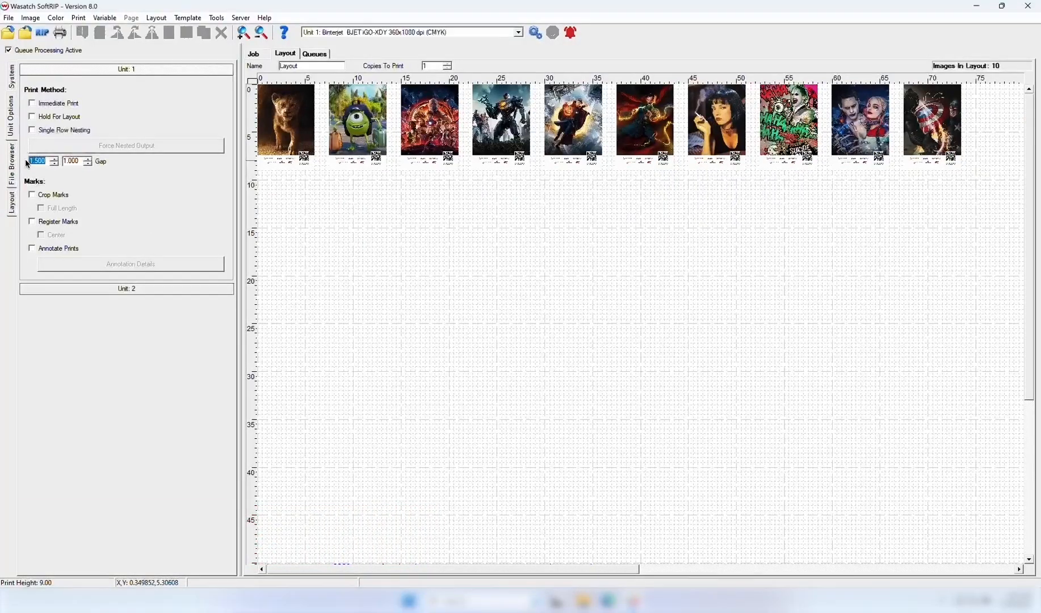
pyautogui.write('0.5')
pyautogui.doubleClick(77, 162)
pyautogui.write('0.5')
pyautogui.click(522, 242)
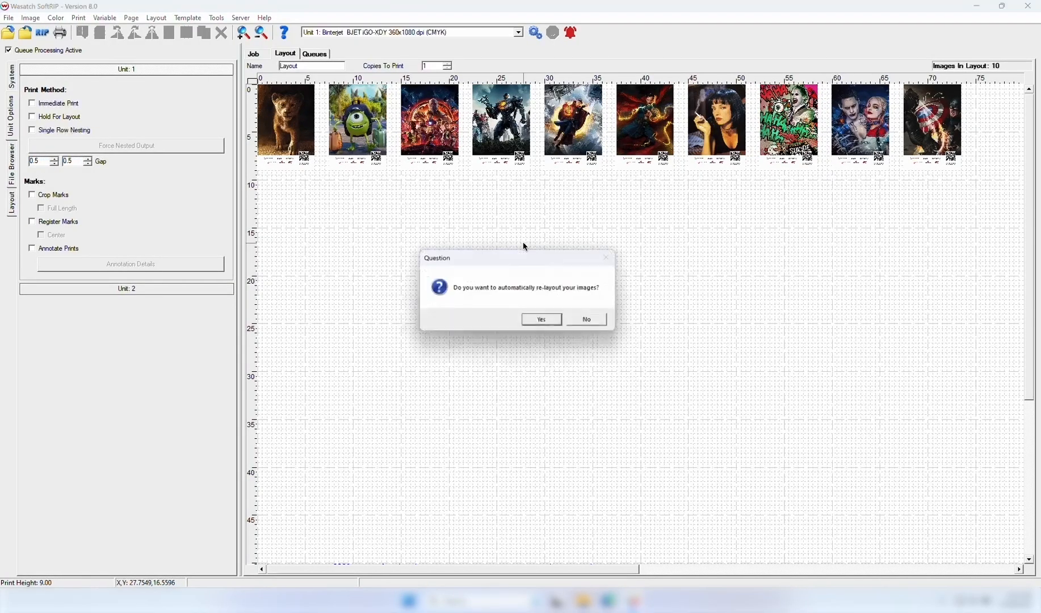
pyautogui.click(557, 322)
# Step: Set the paper width of Print Unit 1 to 30 and automatically re-layout the images
pyautogui.click(262, 32)
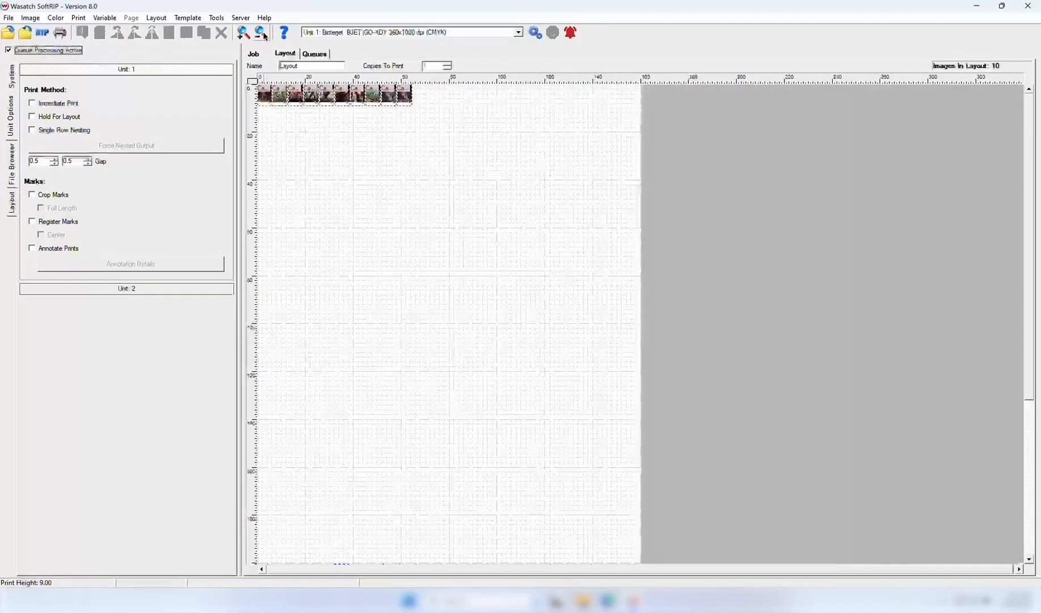
pyautogui.click(537, 33)
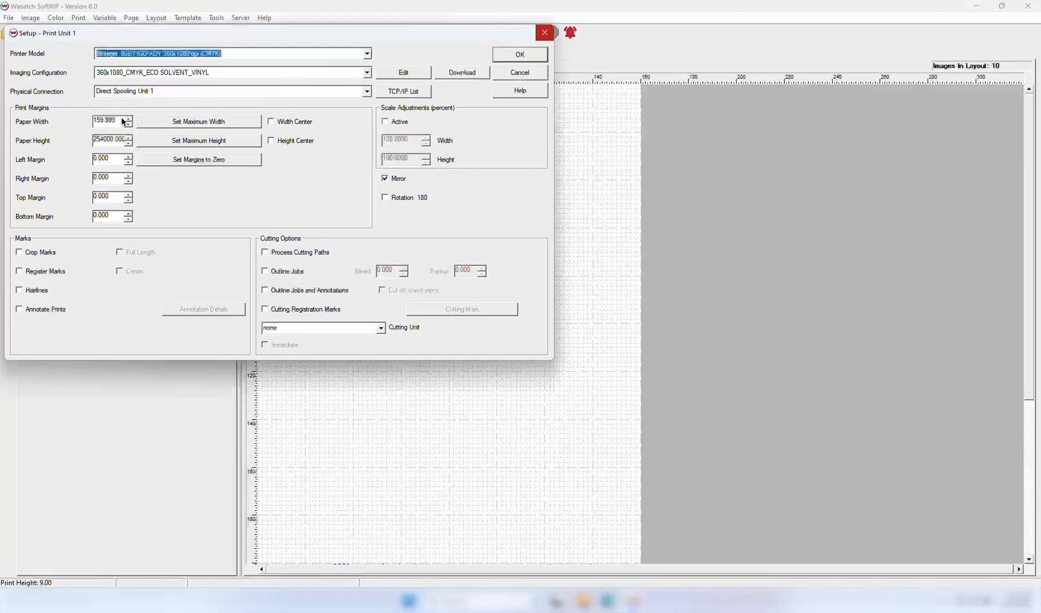
pyautogui.click(120, 121)
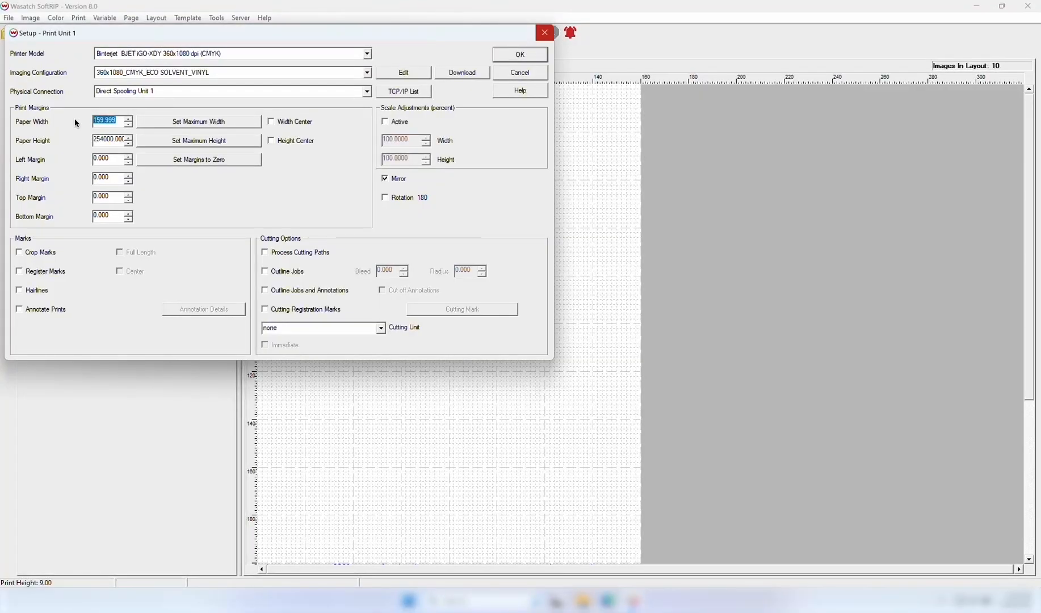
pyautogui.write('30')
pyautogui.press('Return')
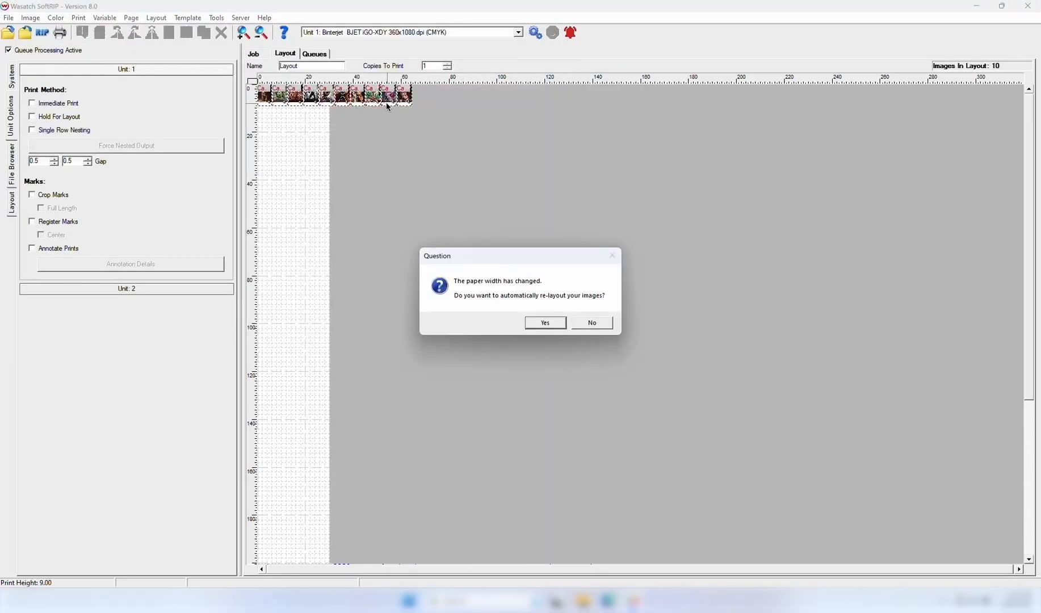
pyautogui.click(546, 323)
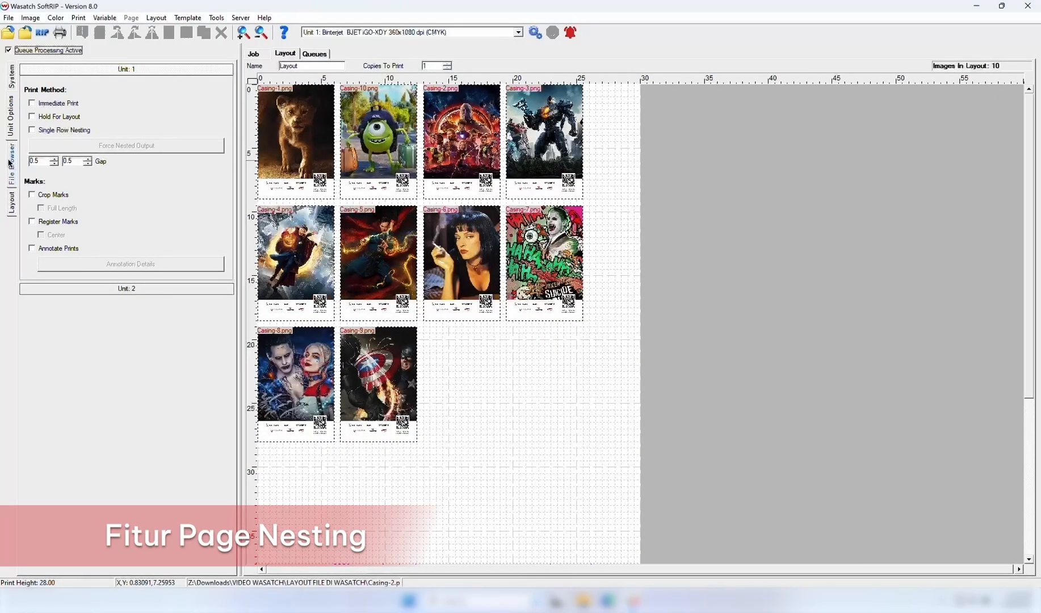
# Step: Arrange the ten Casing images with Simple Nesting, with page-nesting rotations allowed
pyautogui.click(13, 205)
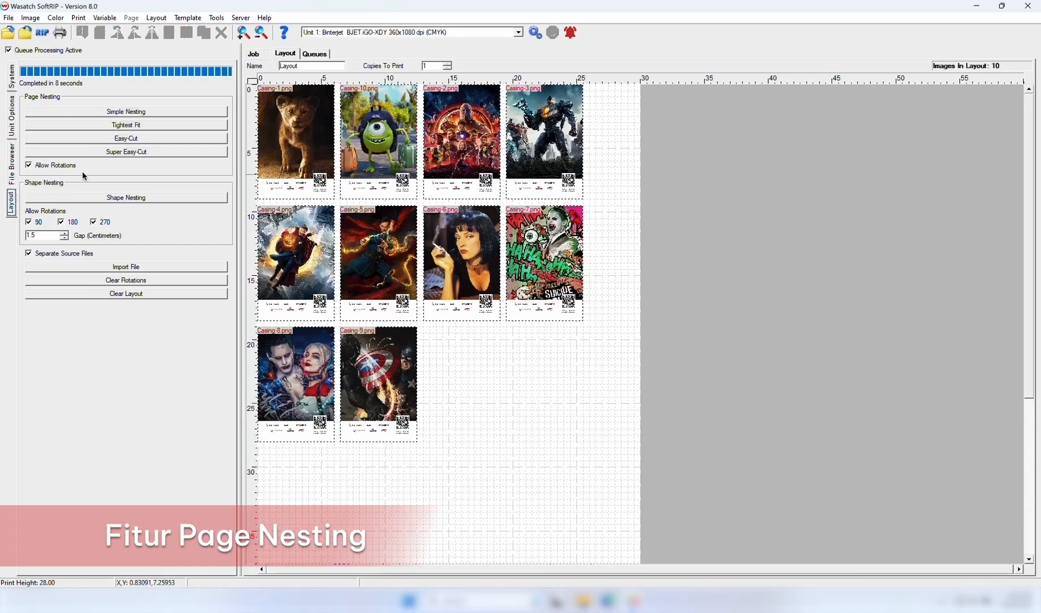
pyautogui.click(46, 169)
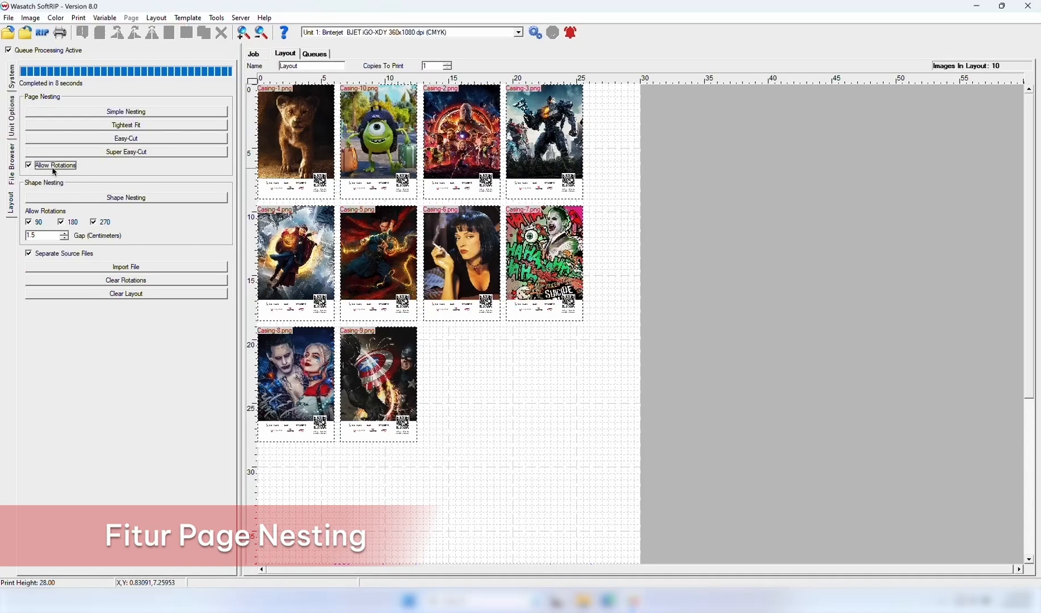
pyautogui.click(145, 113)
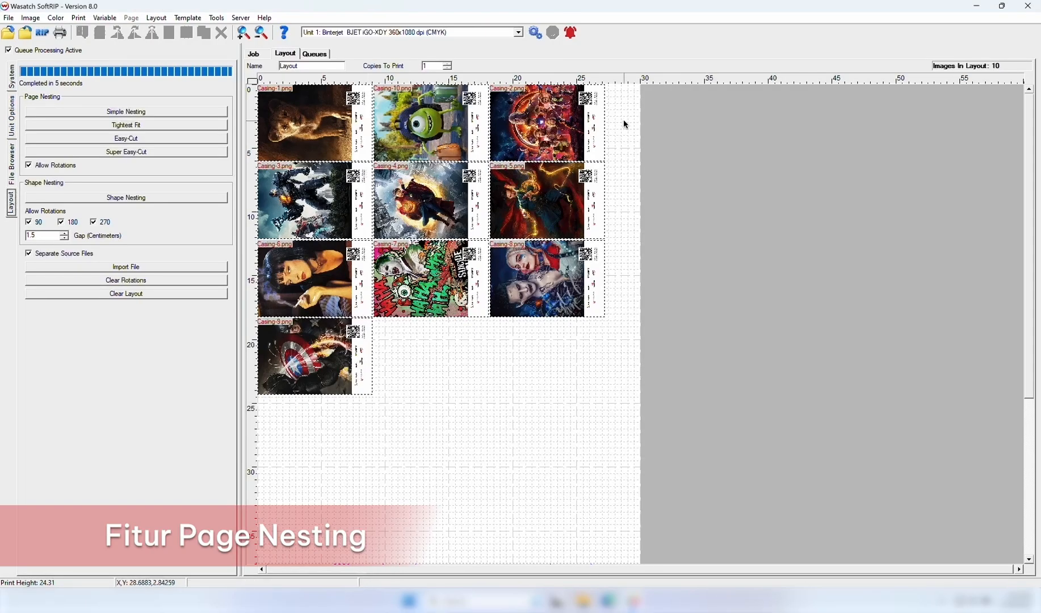
pyautogui.moveTo(624, 123); pyautogui.dragTo(294, 129)
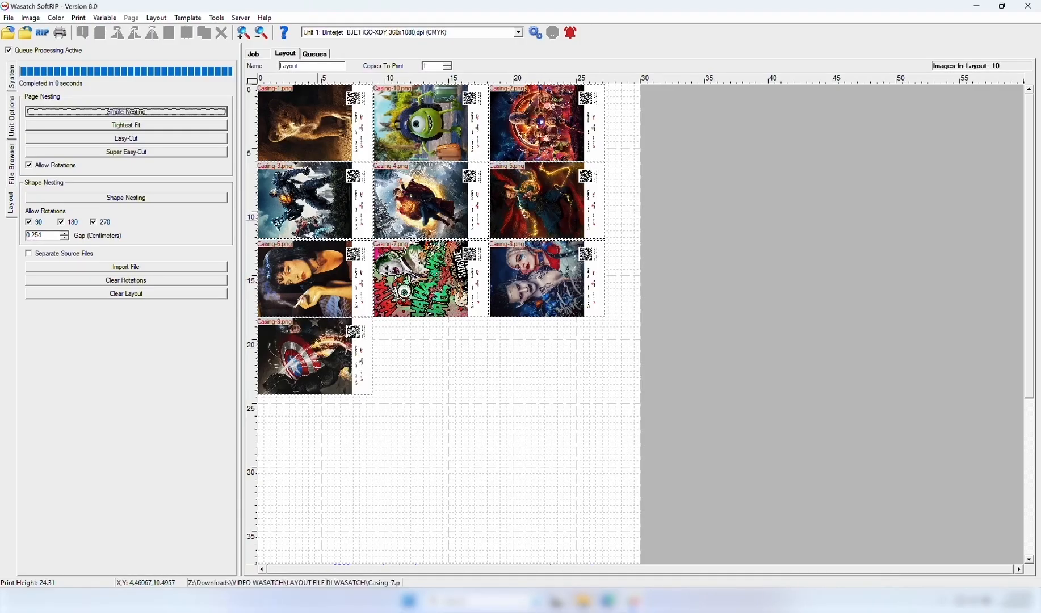
# Step: Scatter the nested images by hand, moving Casing-3 and Casing-7 down the page and shifting Casing-10
pyautogui.moveTo(328, 234); pyautogui.dragTo(506, 470)
pyautogui.moveTo(431, 284); pyautogui.dragTo(409, 416)
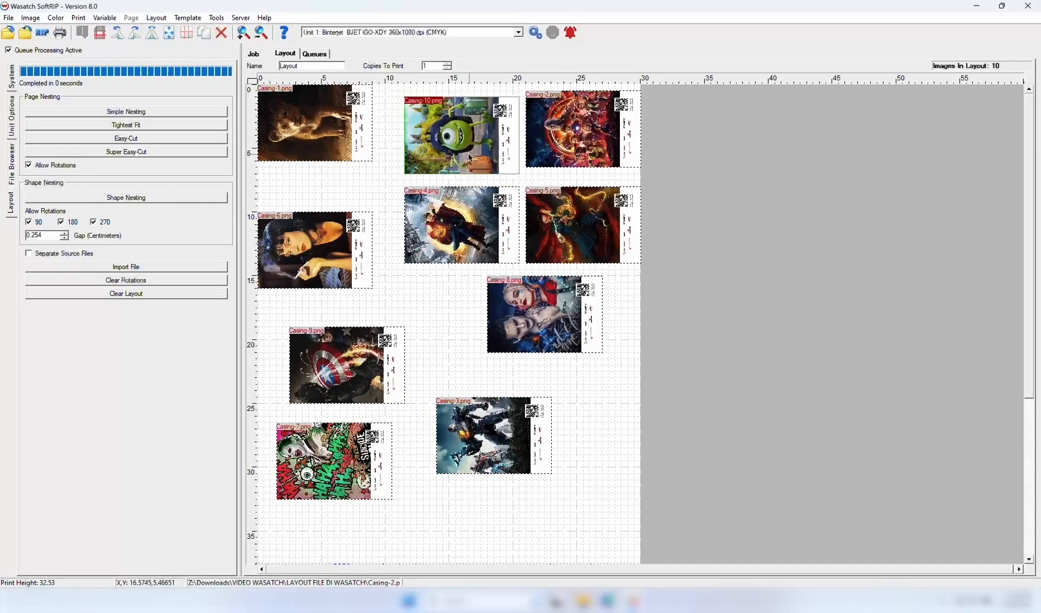
pyautogui.moveTo(469, 157); pyautogui.dragTo(456, 159)
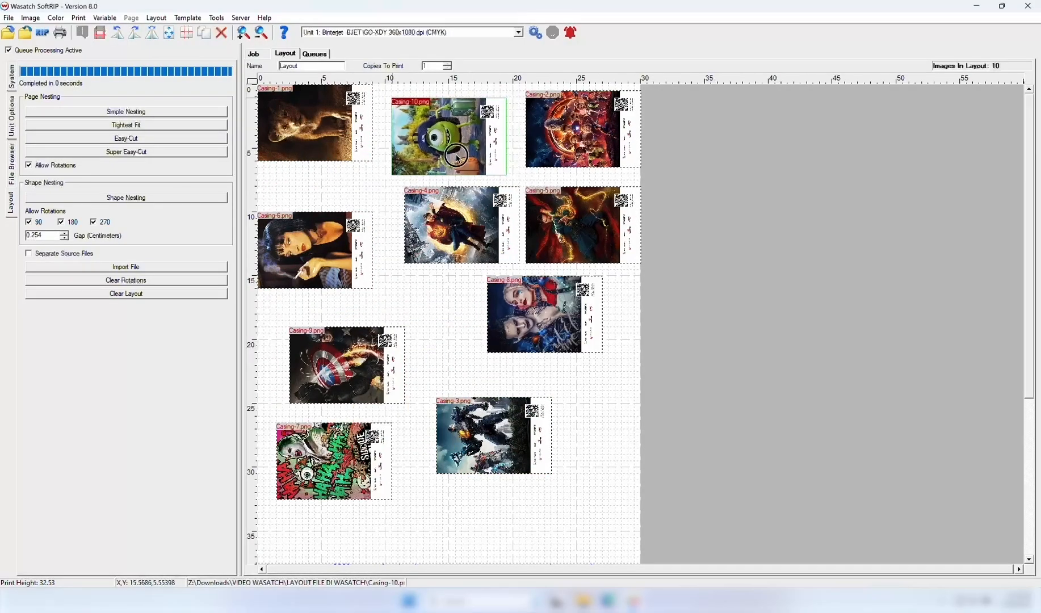
pyautogui.click(602, 366)
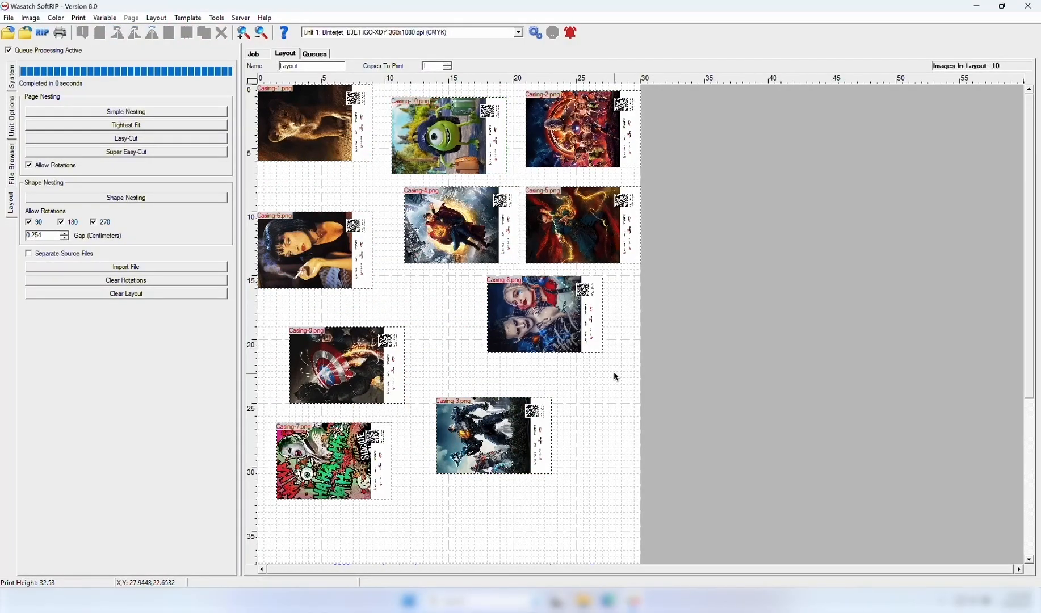
# Step: Line up Casing-10 and Casing-2 beside Casing-1 and Casing-6 below it by hand, and re-nest everything with Simple Nesting
pyautogui.moveTo(425, 137); pyautogui.dragTo(419, 124)
pyautogui.moveTo(554, 128); pyautogui.dragTo(530, 122)
pyautogui.moveTo(311, 278); pyautogui.dragTo(310, 233)
pyautogui.click(310, 248)
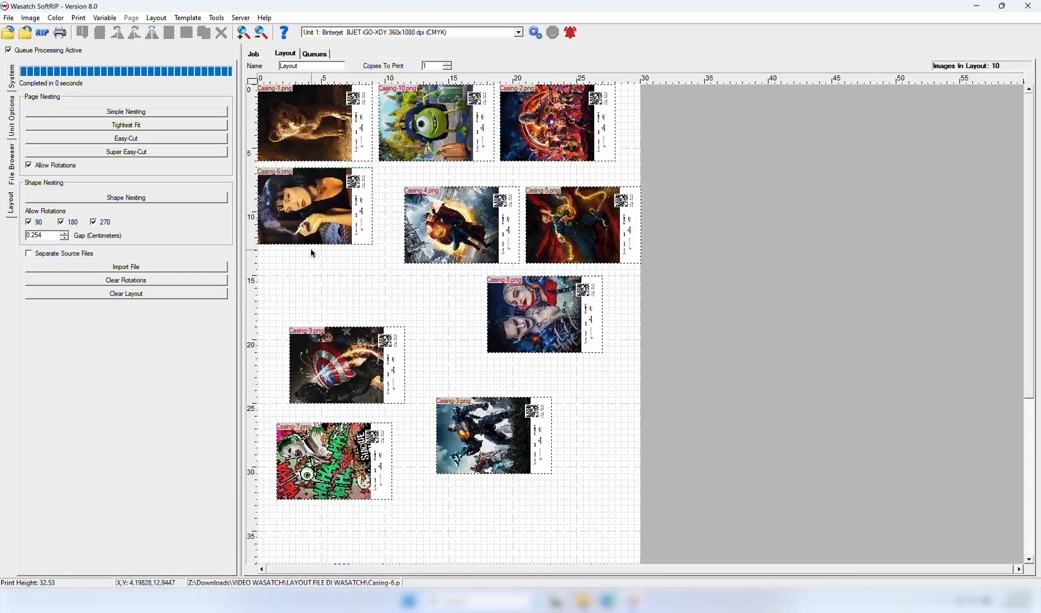
pyautogui.click(133, 112)
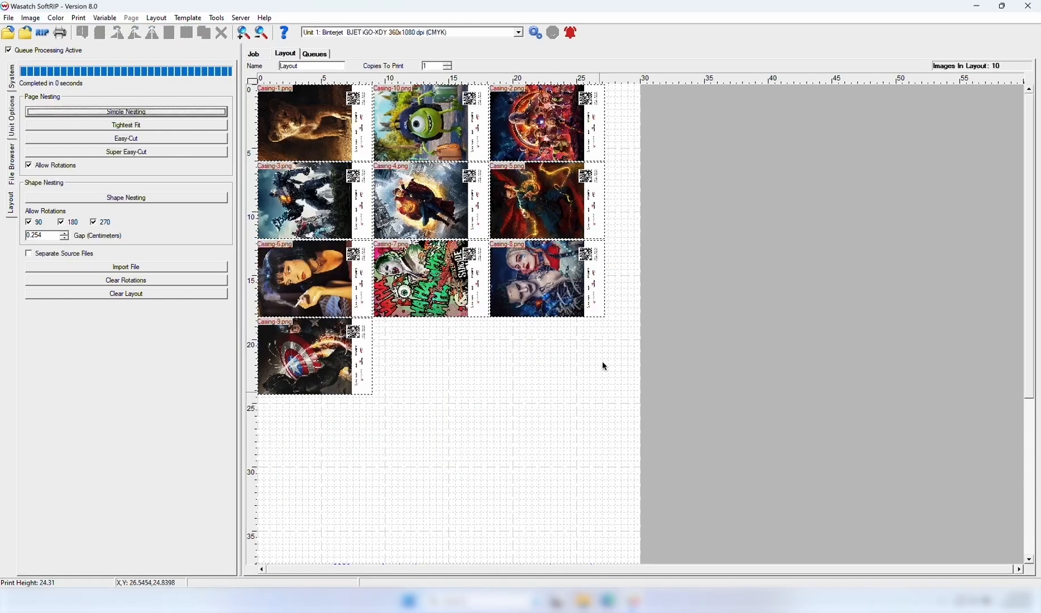
# Step: Set both image gaps for Unit 1 to 0.40, automatically re-laying out the images after each change
pyautogui.click(10, 134)
pyautogui.click(40, 164)
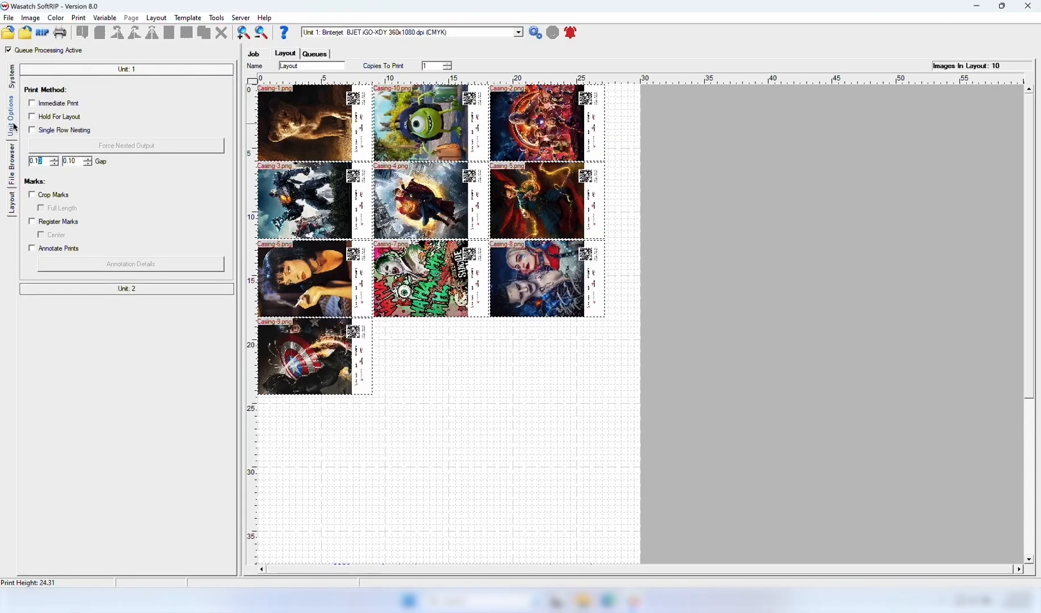
pyautogui.click(37, 161)
pyautogui.press('BackSpace')
pyautogui.write('4')
pyautogui.click(71, 161)
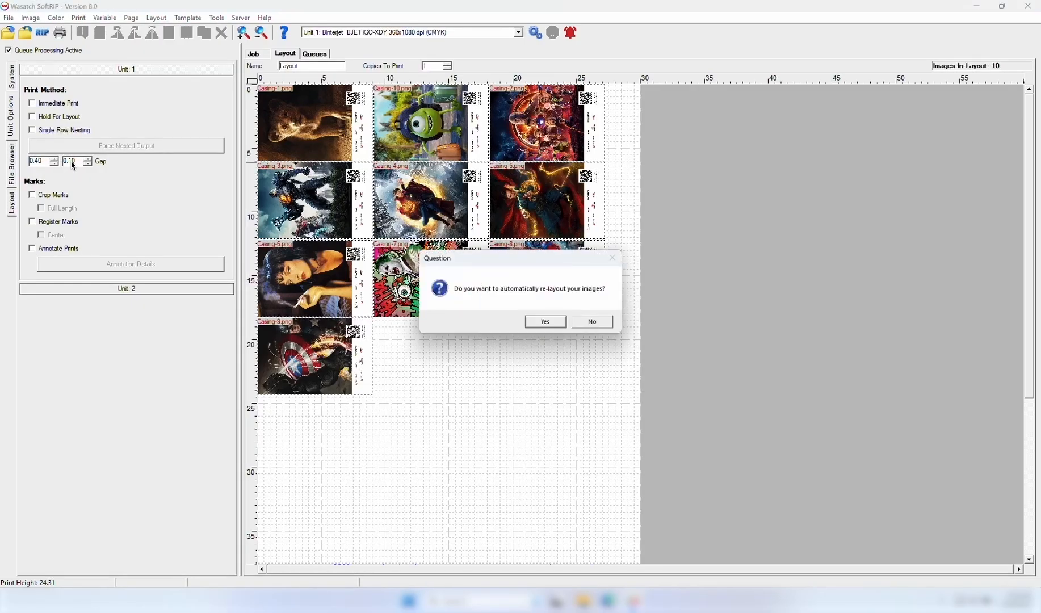
pyautogui.click(545, 321)
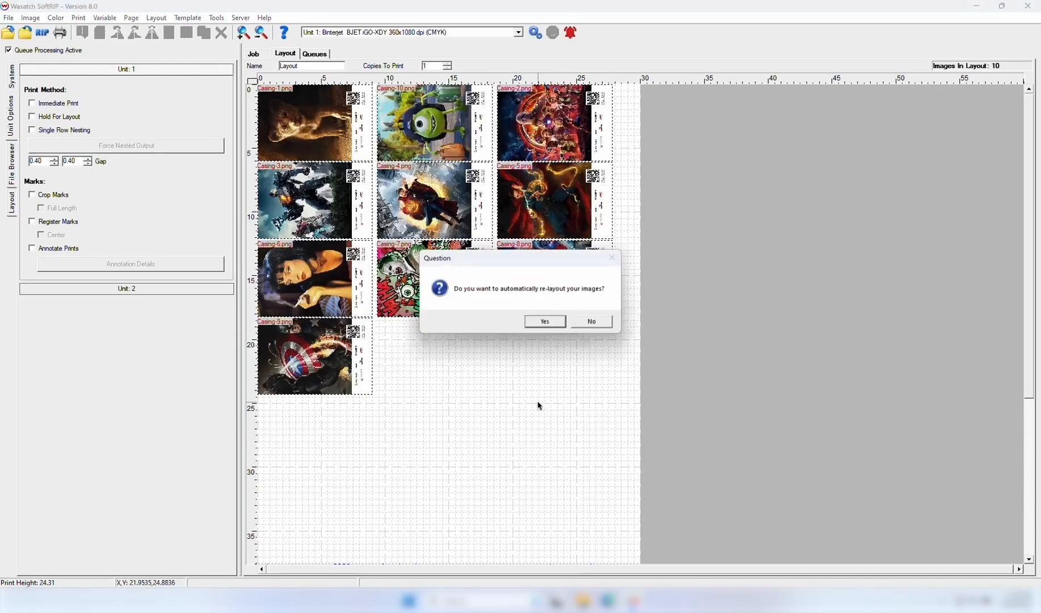
pyautogui.click(541, 325)
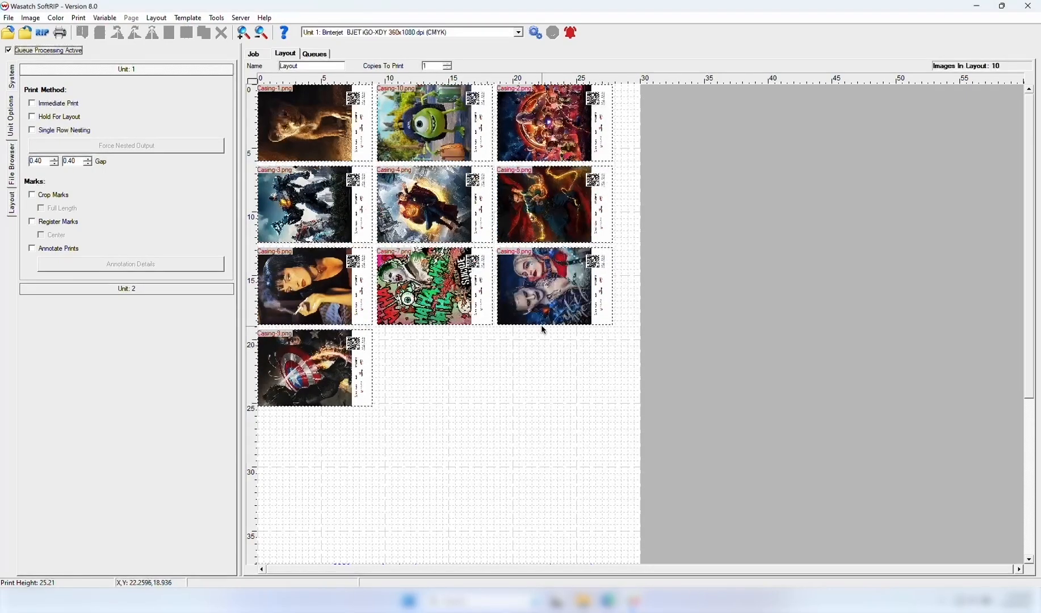
# Step: Open the Print Unit 1 setup and try the Mirror and Rotation 180 options, leaving Mirror on and Rotation 180 off
pyautogui.click(535, 32)
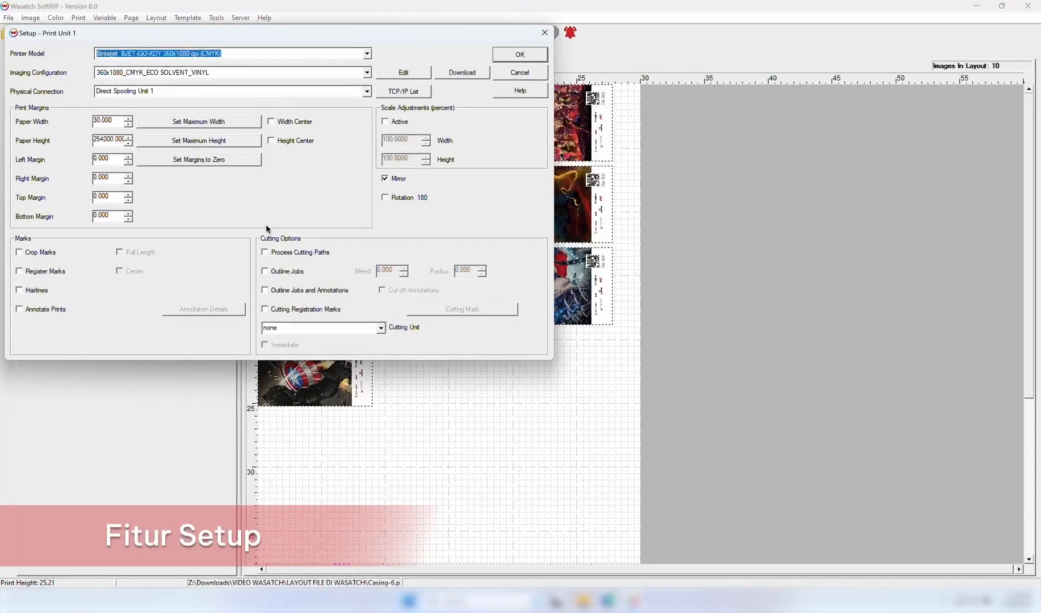
pyautogui.click(386, 179)
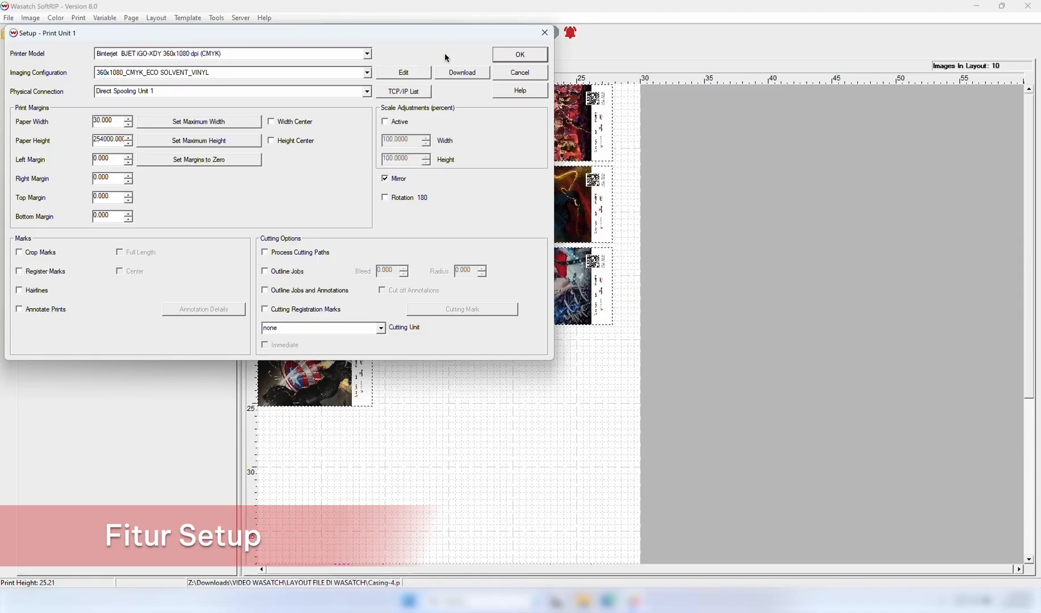
pyautogui.moveTo(442, 33); pyautogui.dragTo(806, 198)
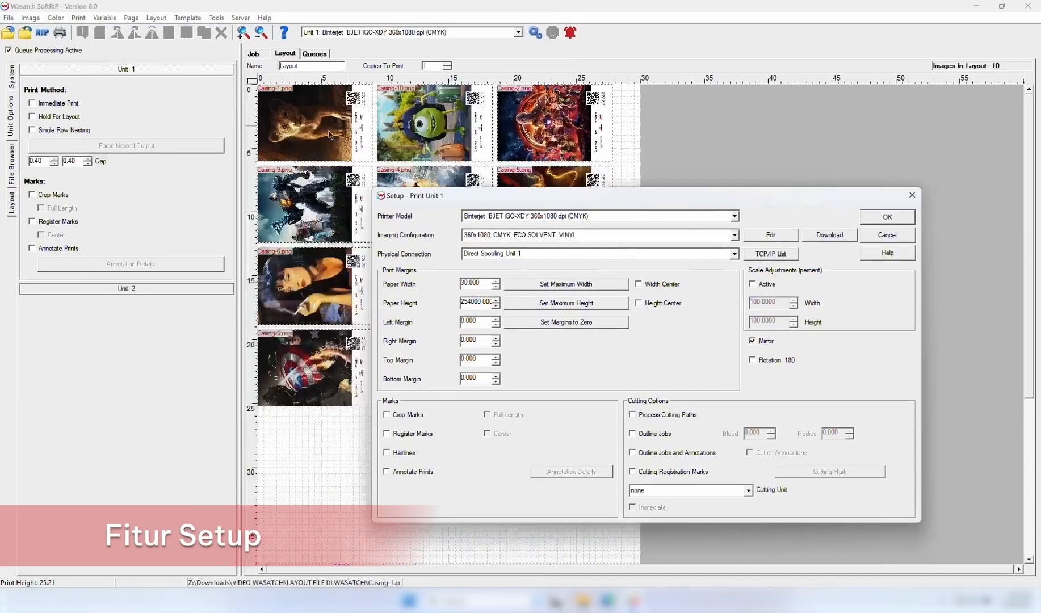
pyautogui.moveTo(725, 197); pyautogui.dragTo(377, 93)
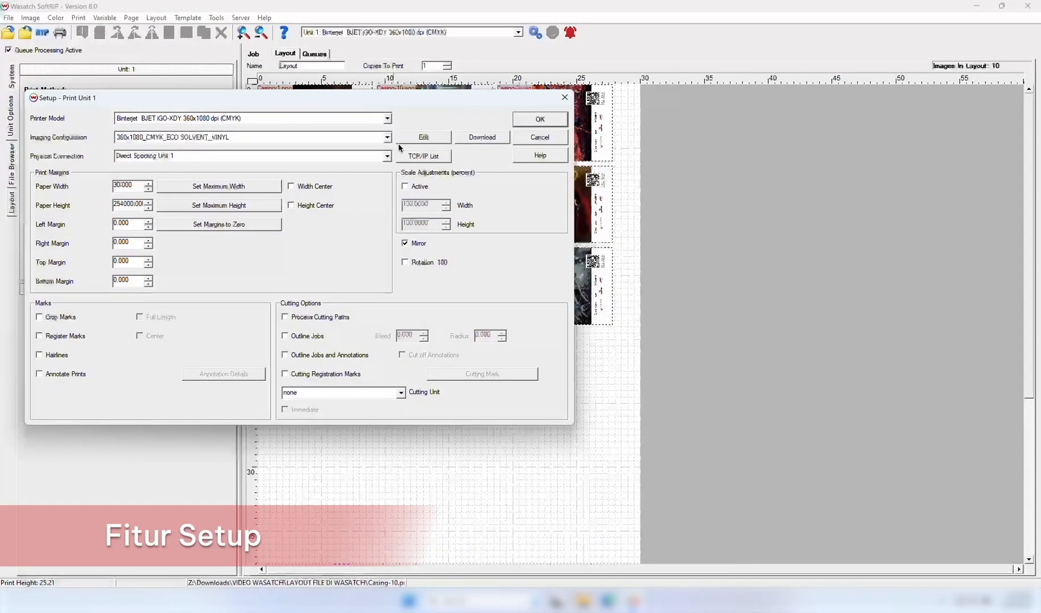
pyautogui.click(419, 245)
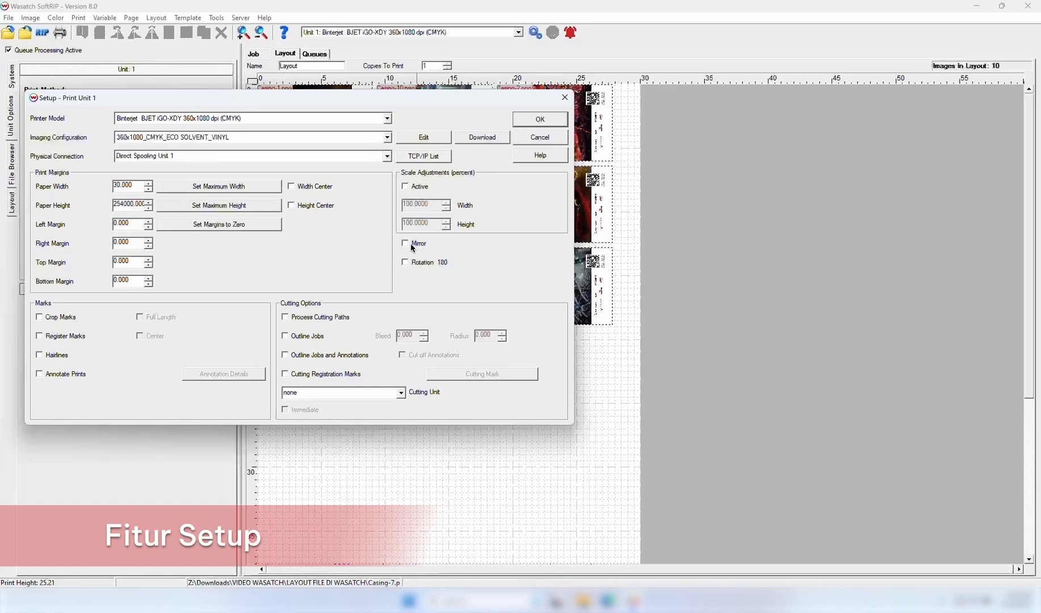
pyautogui.click(407, 243)
pyautogui.click(416, 266)
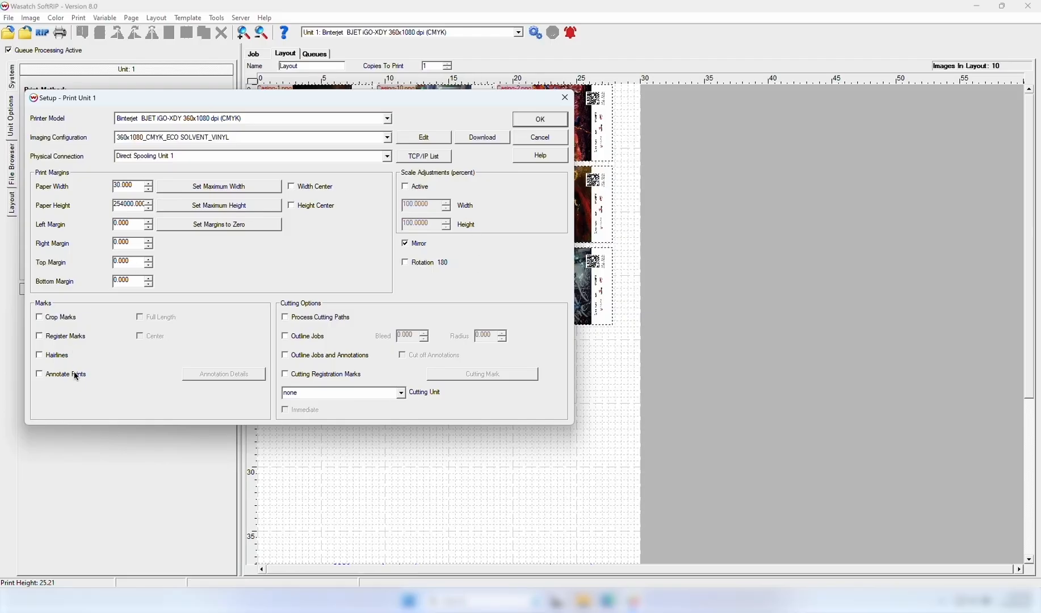
# Step: Enable Annotate Prints with the comment "Ini untuk customer A" added to the annotation details, and apply the setup
pyautogui.click(50, 374)
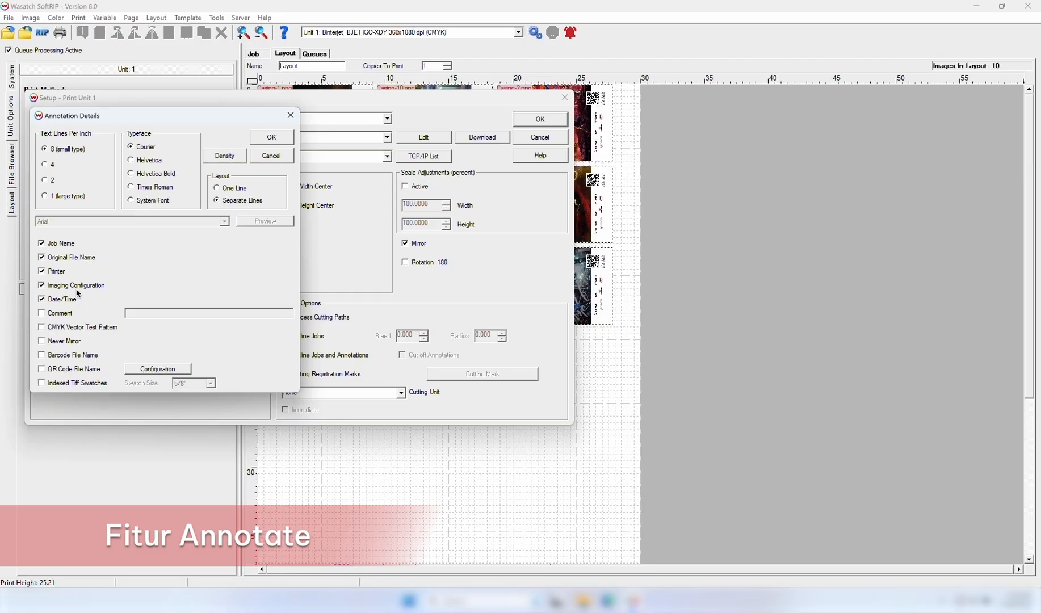
pyautogui.click(56, 314)
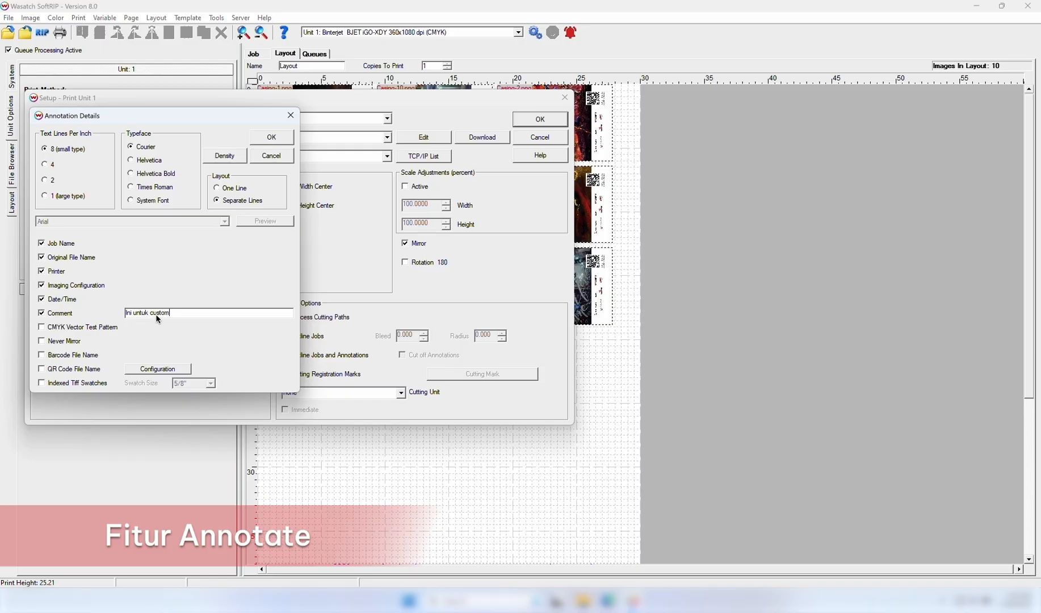
pyautogui.write('er A')
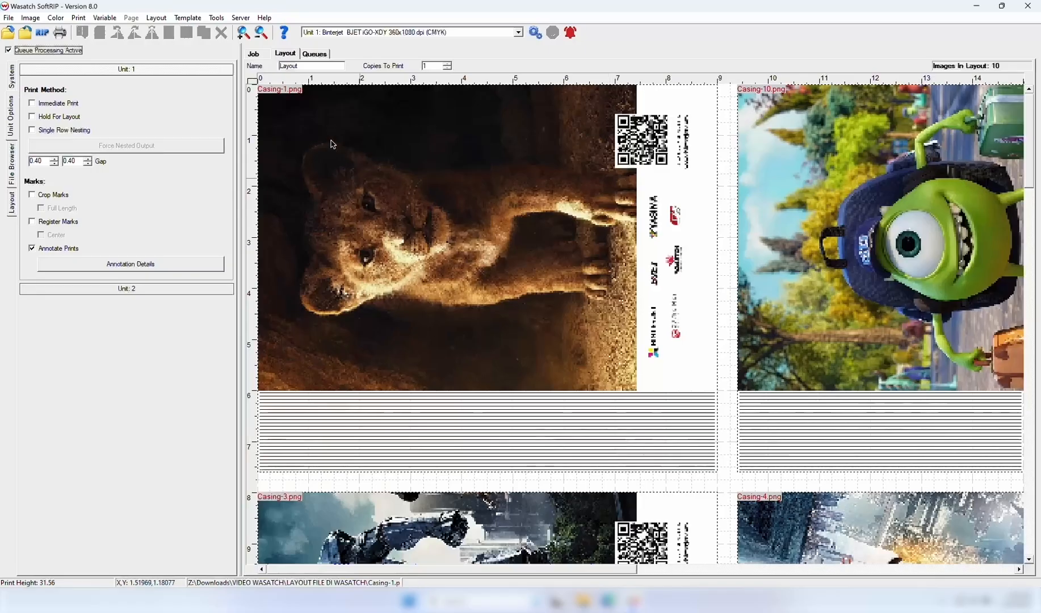
pyautogui.click(265, 35)
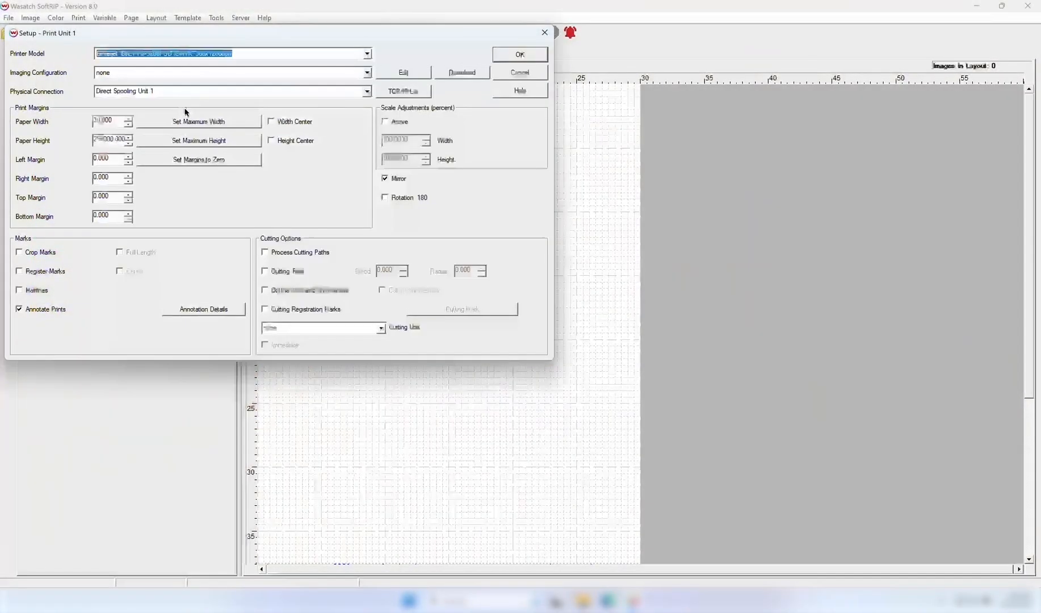
# Step: Open the white ink auto-generation settings of imaging configuration 720x2400_CMYKW_8PASS from the Print Unit 1 setup
pyautogui.click(338, 92)
pyautogui.click(399, 74)
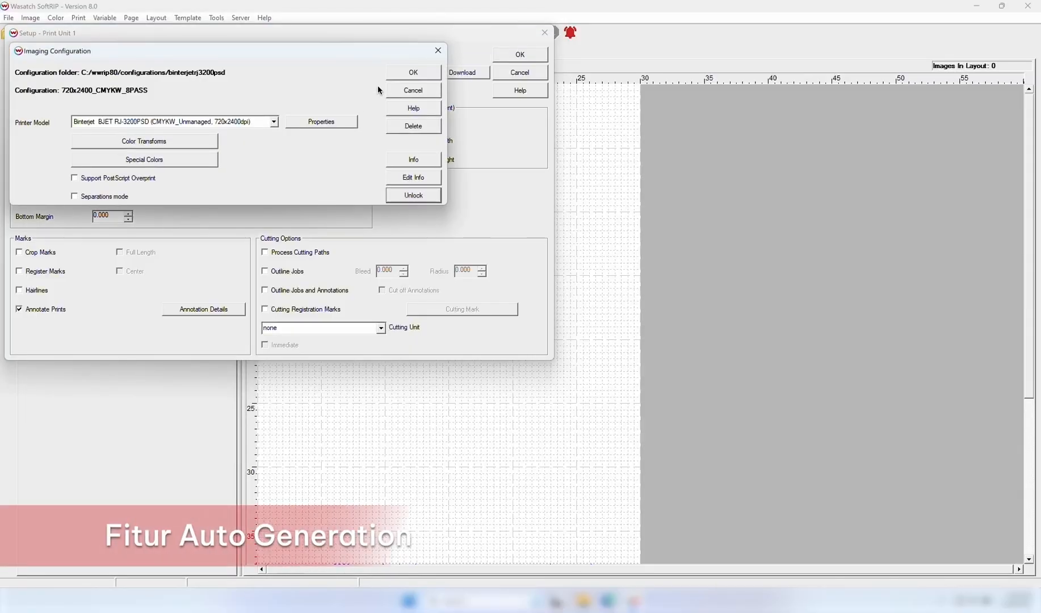
pyautogui.click(348, 121)
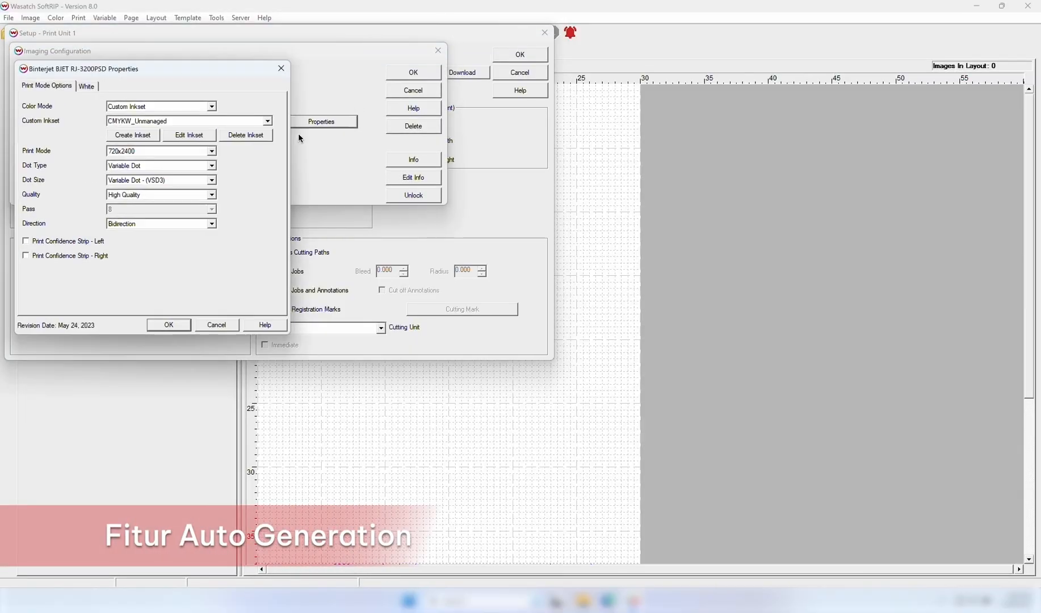
pyautogui.click(88, 86)
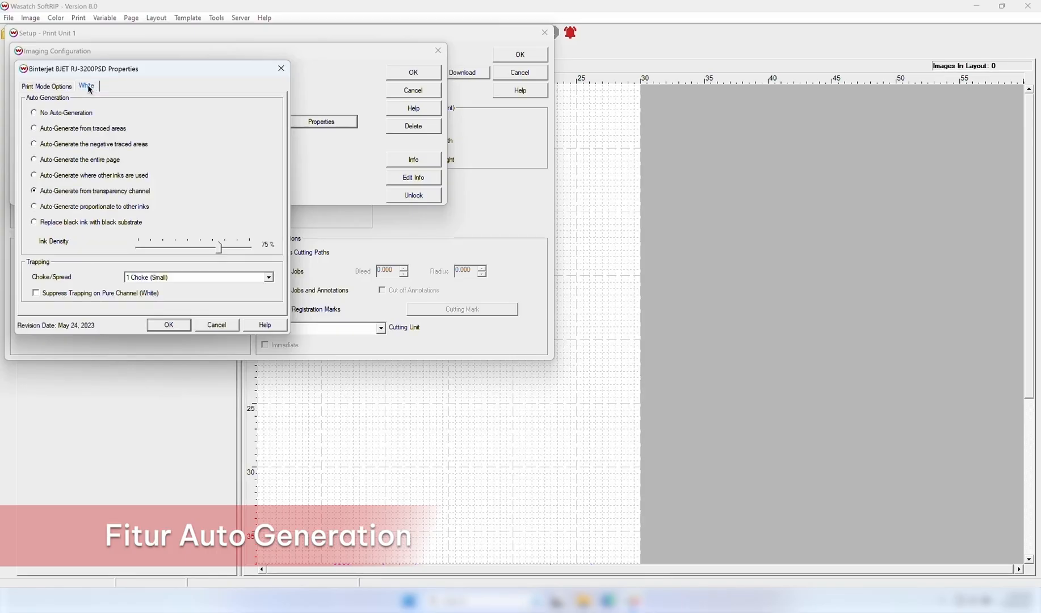
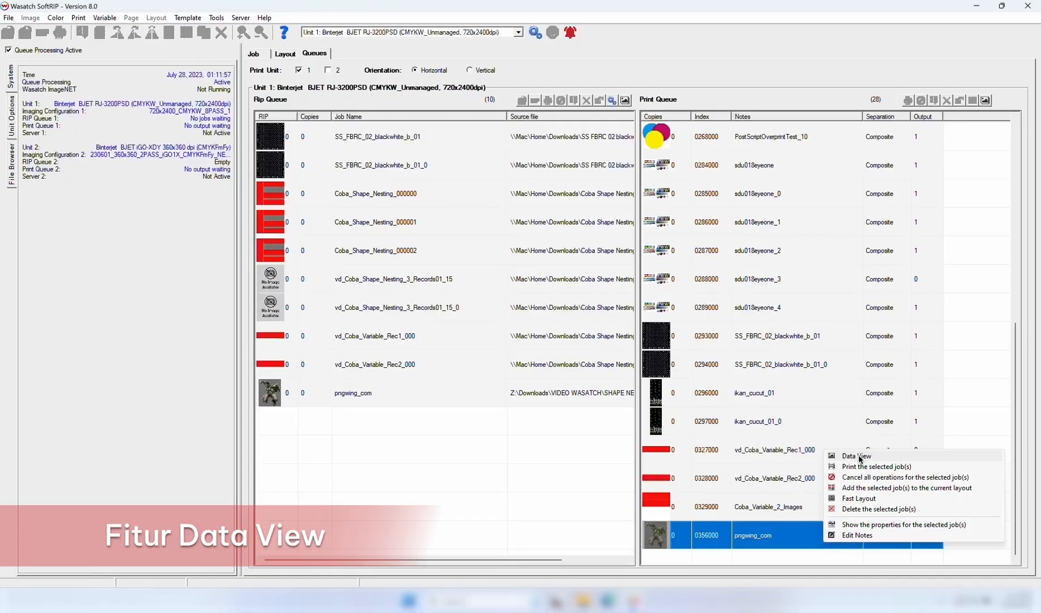
# Step: Open the printed pngwing_com job in Data View and preview it over a dark gray background color
pyautogui.click(857, 456)
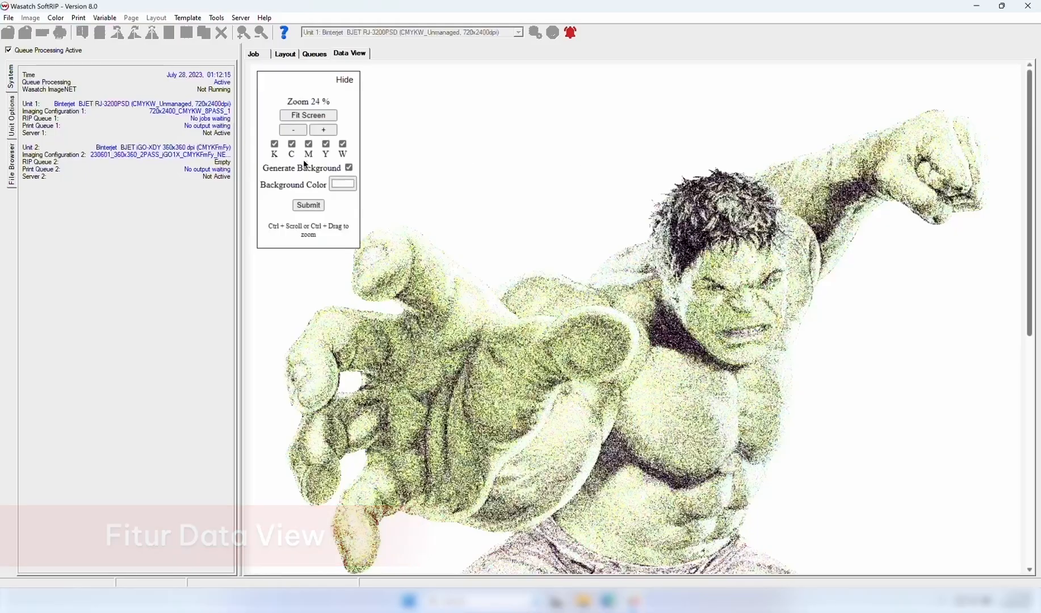
pyautogui.click(336, 187)
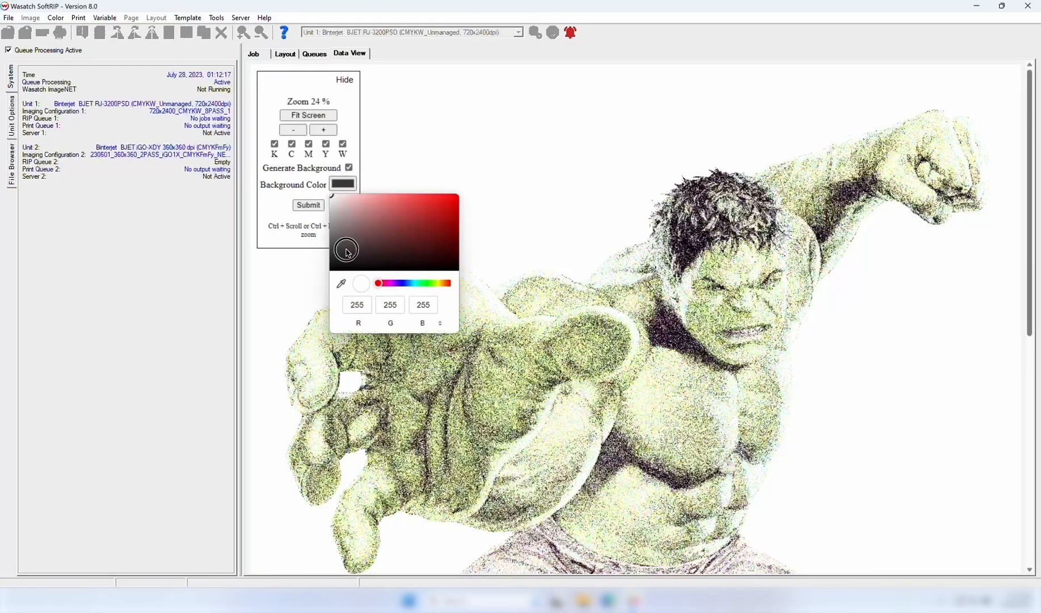
pyautogui.click(310, 207)
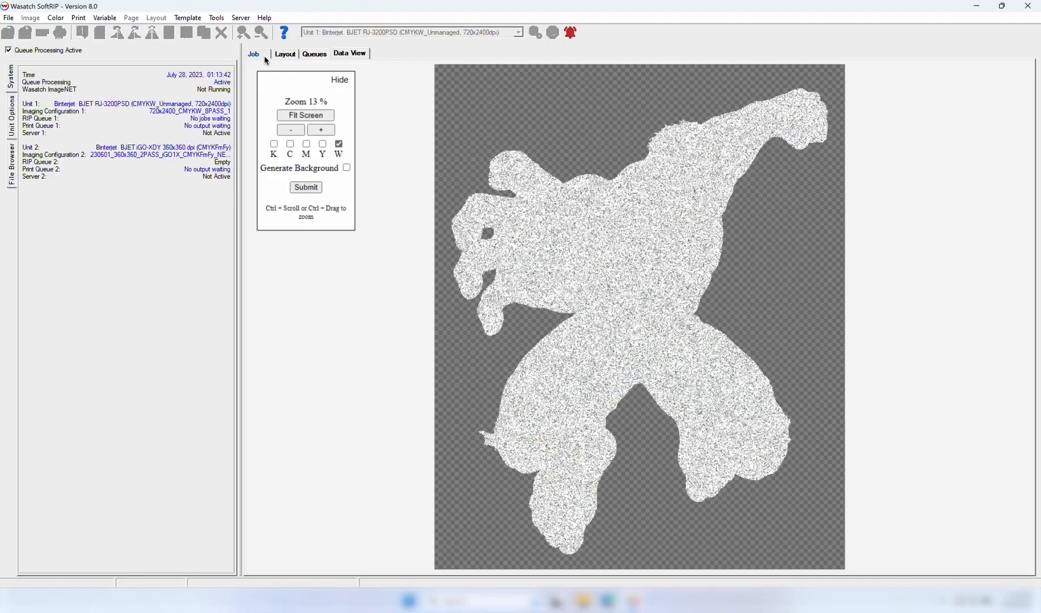
# Step: Return to the job and open the calibration curves of configuration 720x1800_CMYKRBFmFyW_6PASS from the Print Unit 1 setup
pyautogui.click(254, 55)
pyautogui.click(537, 33)
pyautogui.click(544, 35)
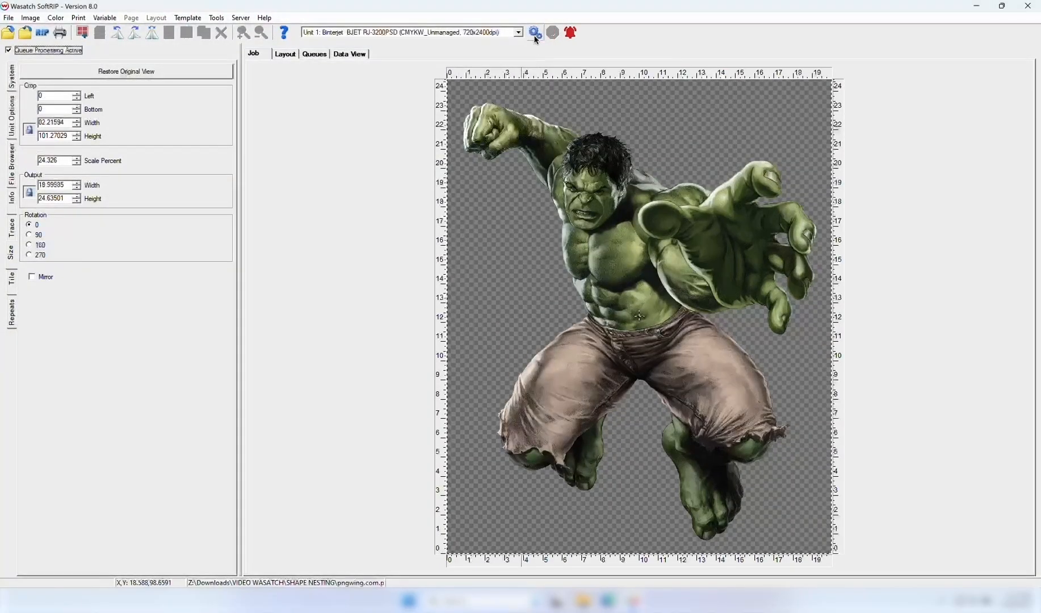
pyautogui.click(536, 32)
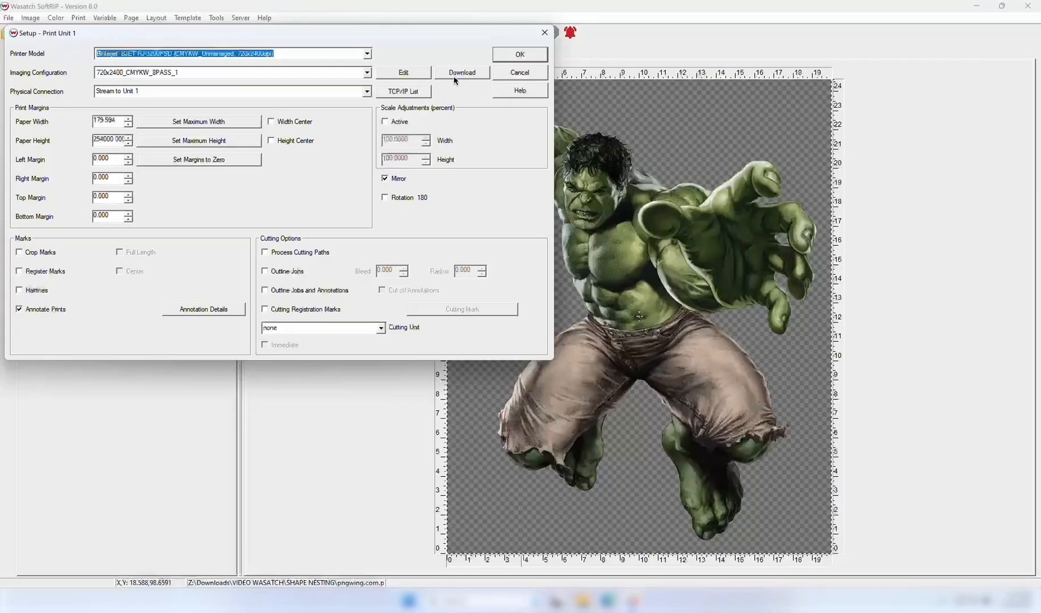
pyautogui.click(455, 75)
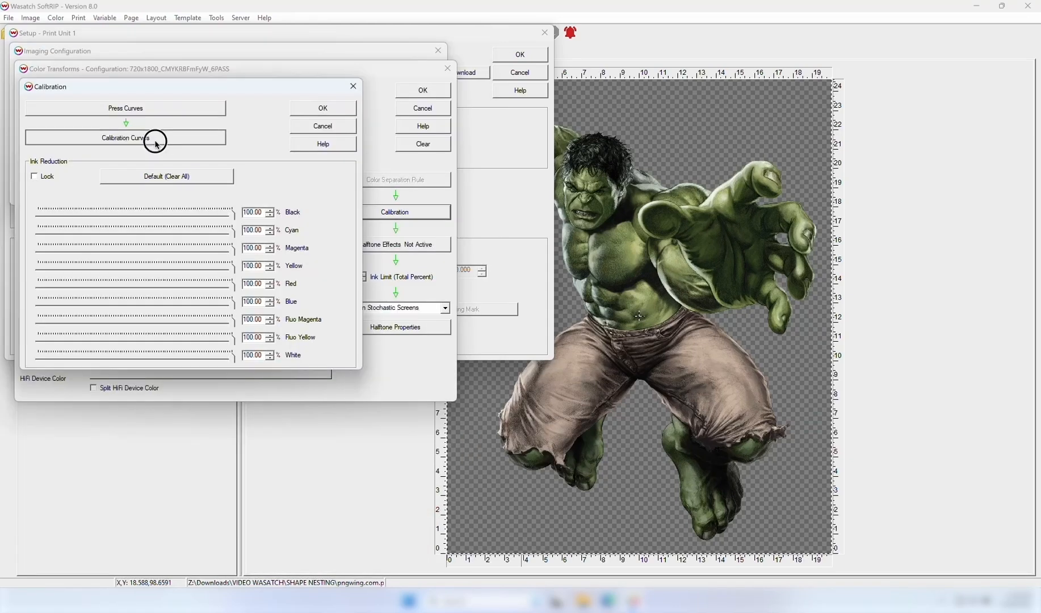
pyautogui.click(155, 139)
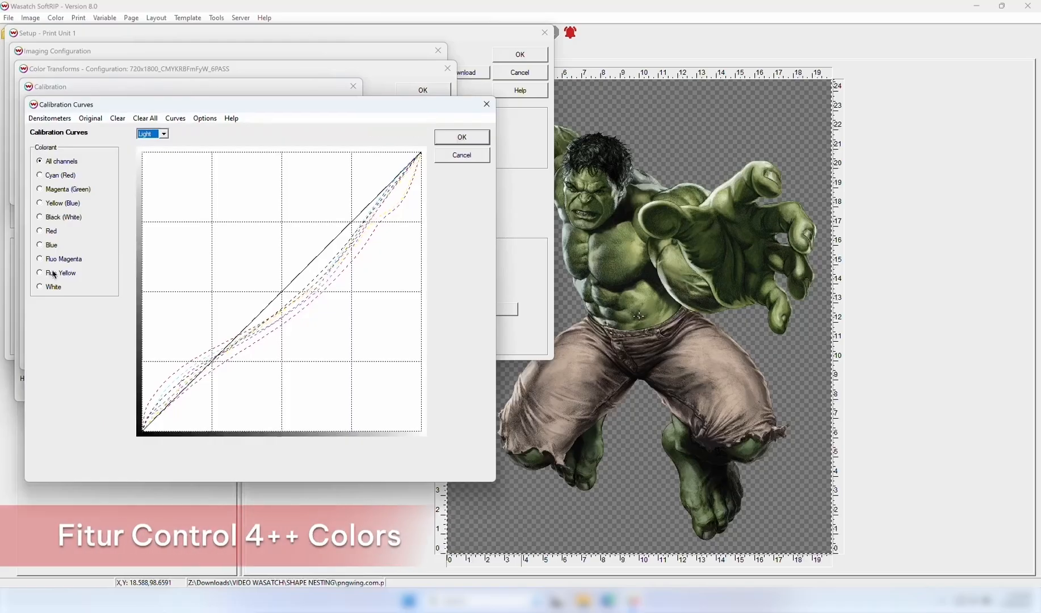
# Step: Examine the individual calibration curves, including cyan, magenta, yellow, black, blue and fluo yellow
pyautogui.click(51, 177)
pyautogui.click(51, 191)
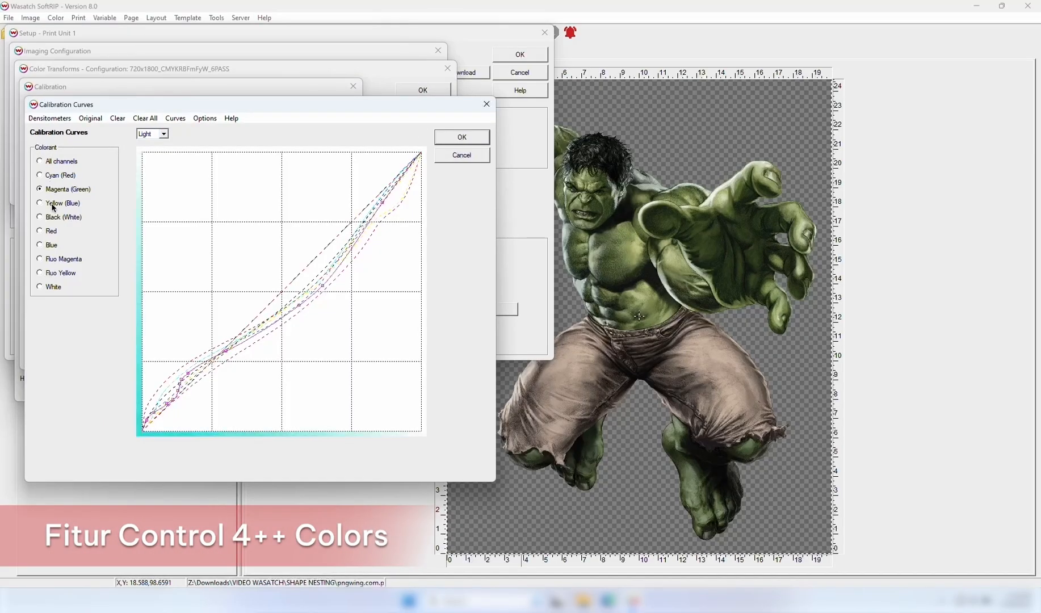
pyautogui.click(53, 205)
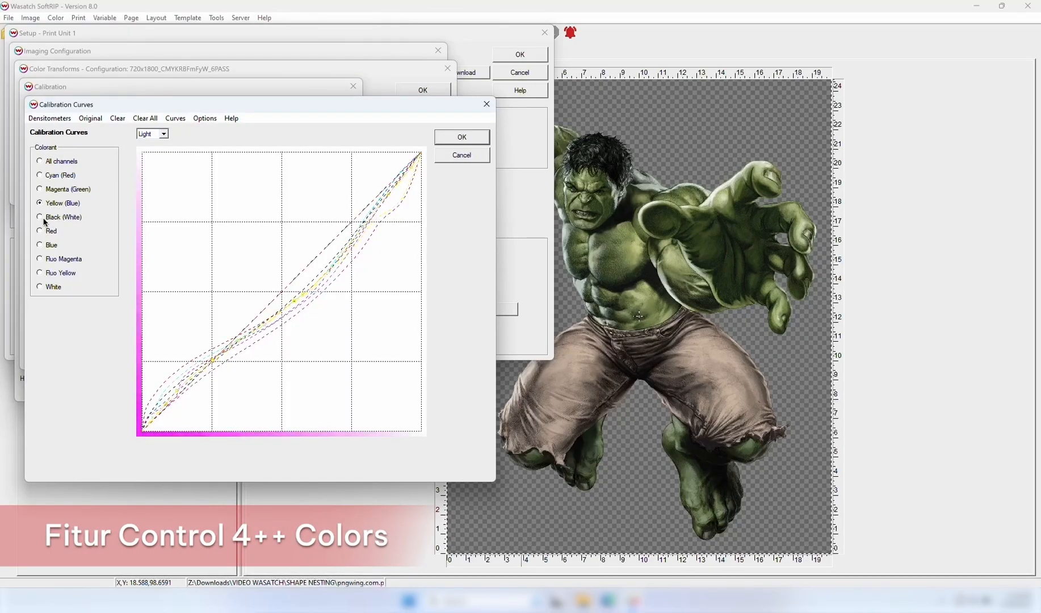
pyautogui.click(45, 219)
pyautogui.click(43, 246)
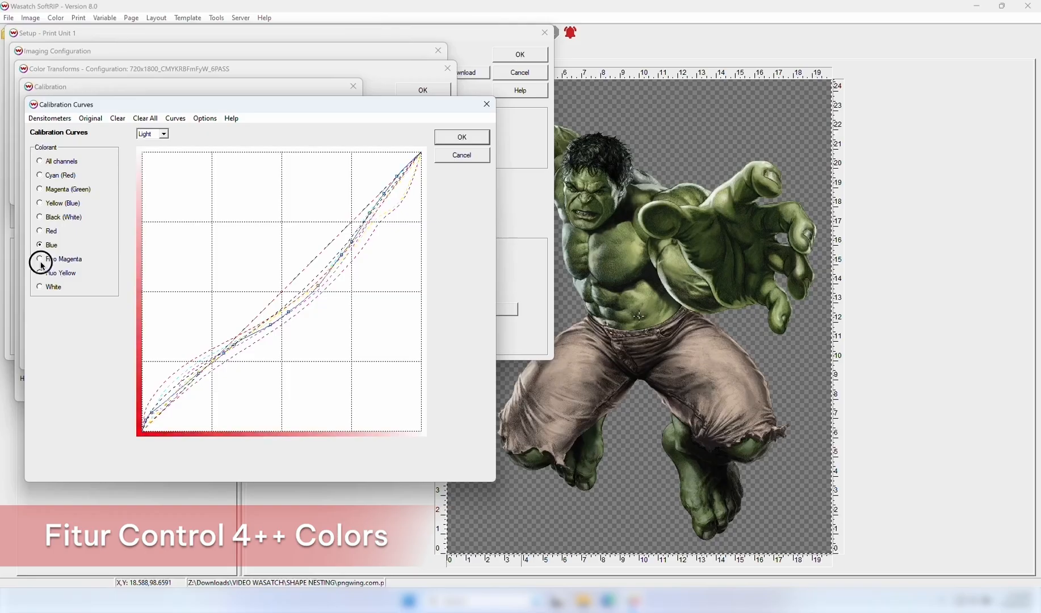
pyautogui.click(41, 274)
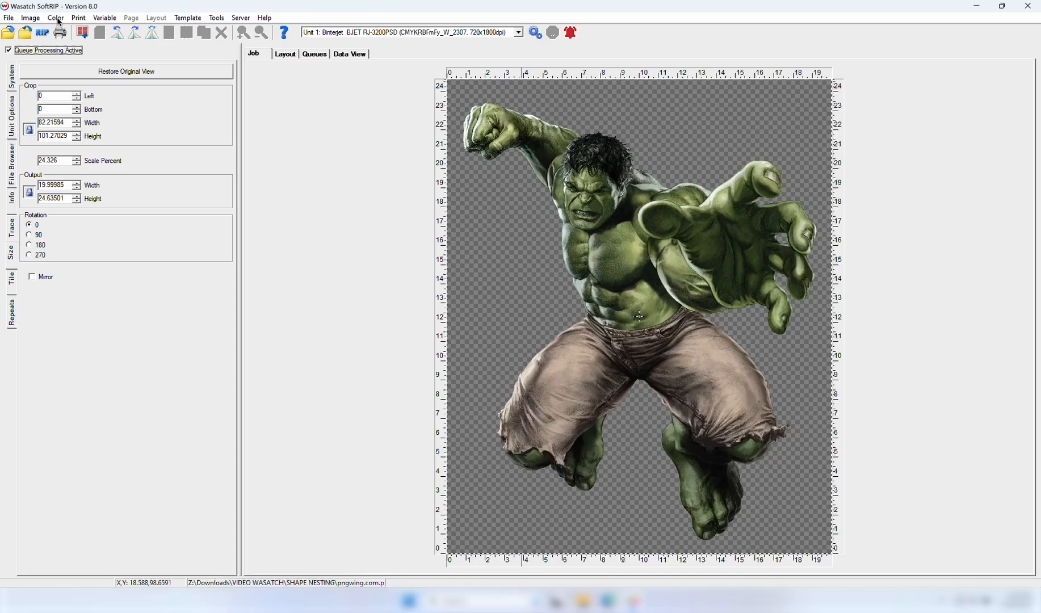
# Step: Open Profile View and rotate the 3D gamut plot to compare the RGBInput.icm profile with the 720x1800 CMYKRBFmFyW printer profile
pyautogui.click(56, 18)
pyautogui.click(86, 137)
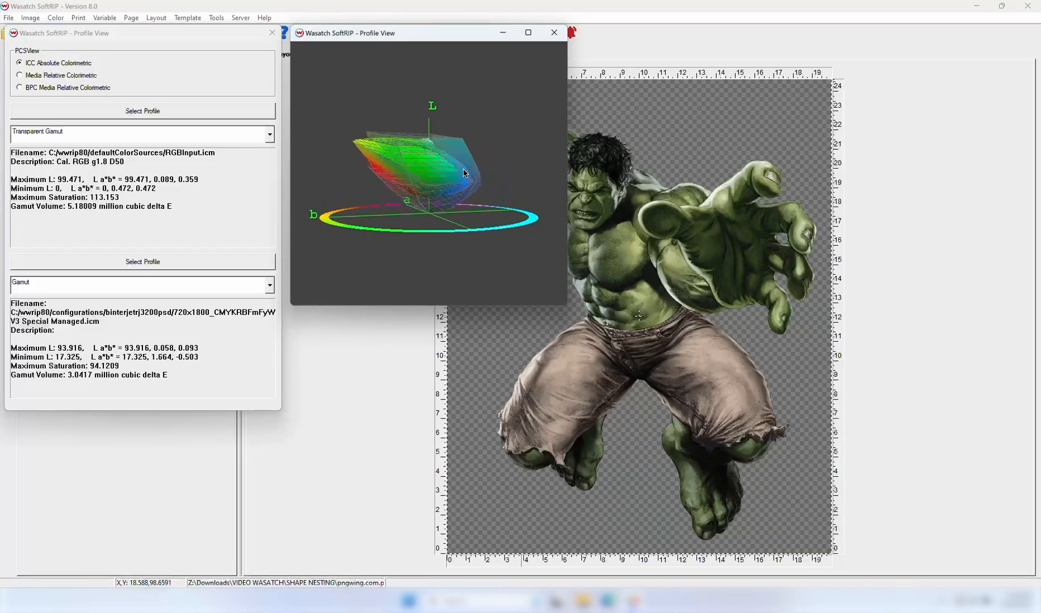
pyautogui.moveTo(463, 173); pyautogui.dragTo(436, 201)
pyautogui.click(52, 373)
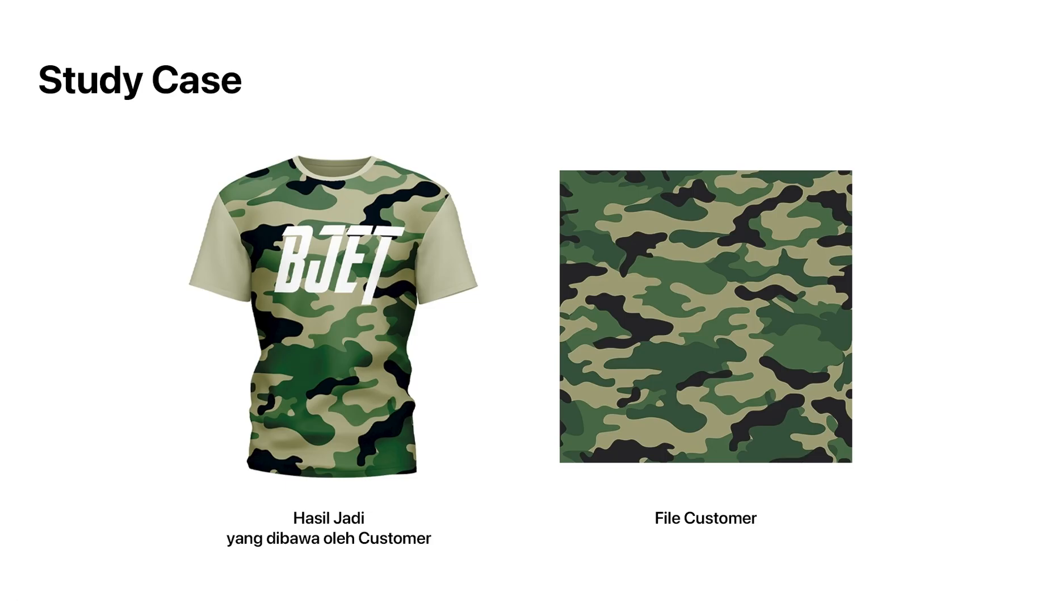
pyautogui.press('Right')
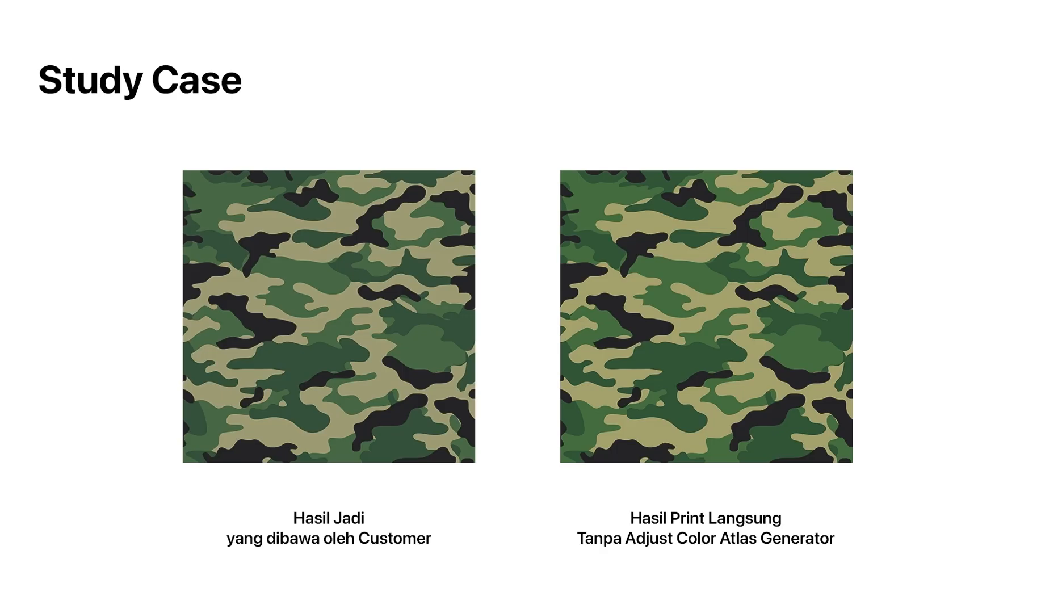
pyautogui.press('Right')
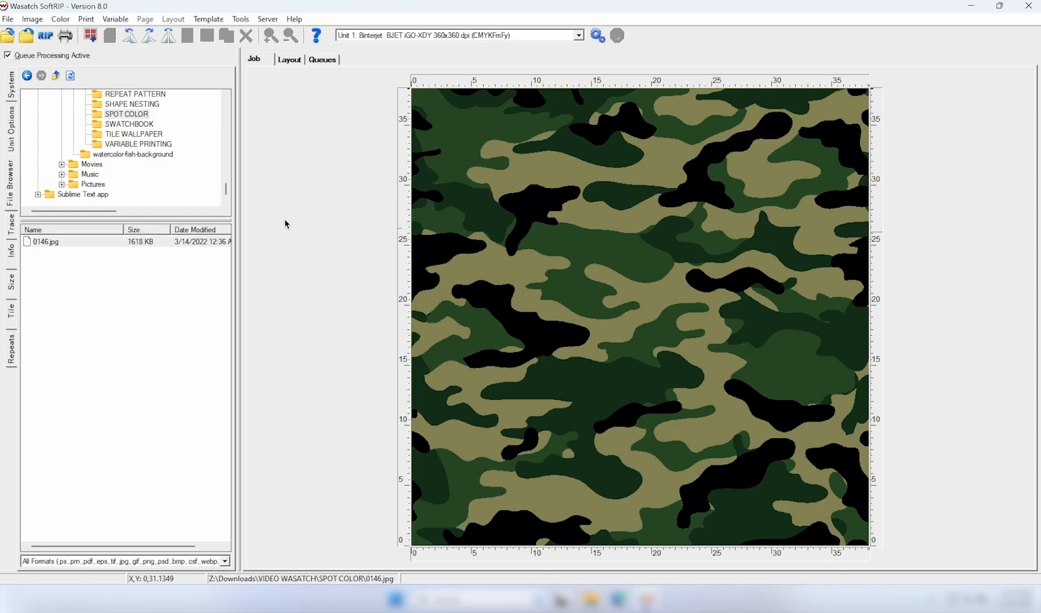
# Step: Set up a color atlas of 10 rows by 10 columns on 22.09 by 29.04 paper in Color Atlas Generator, and preview page 10
pyautogui.click(61, 19)
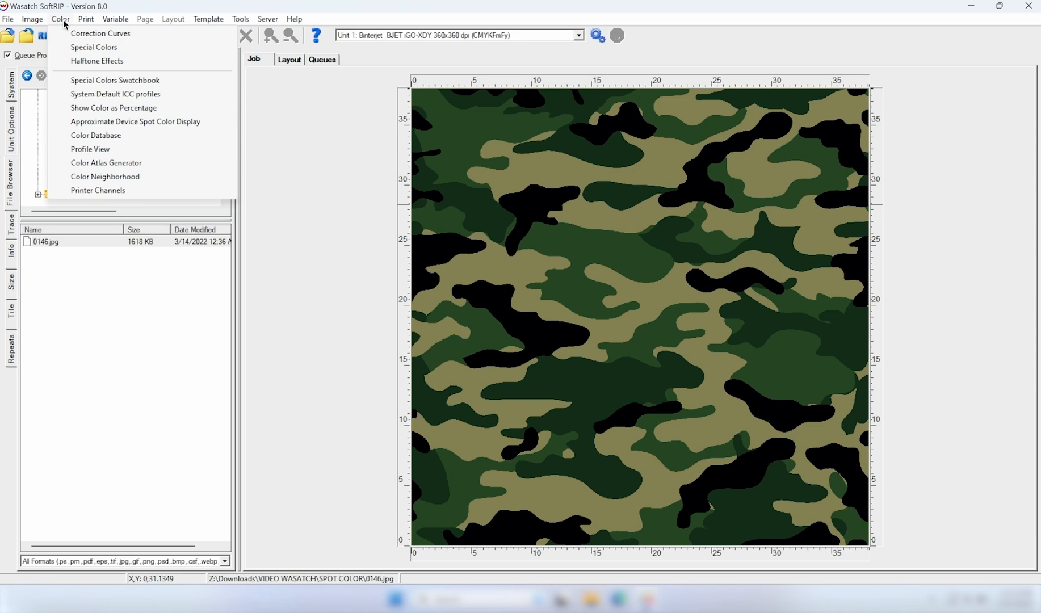
pyautogui.click(112, 163)
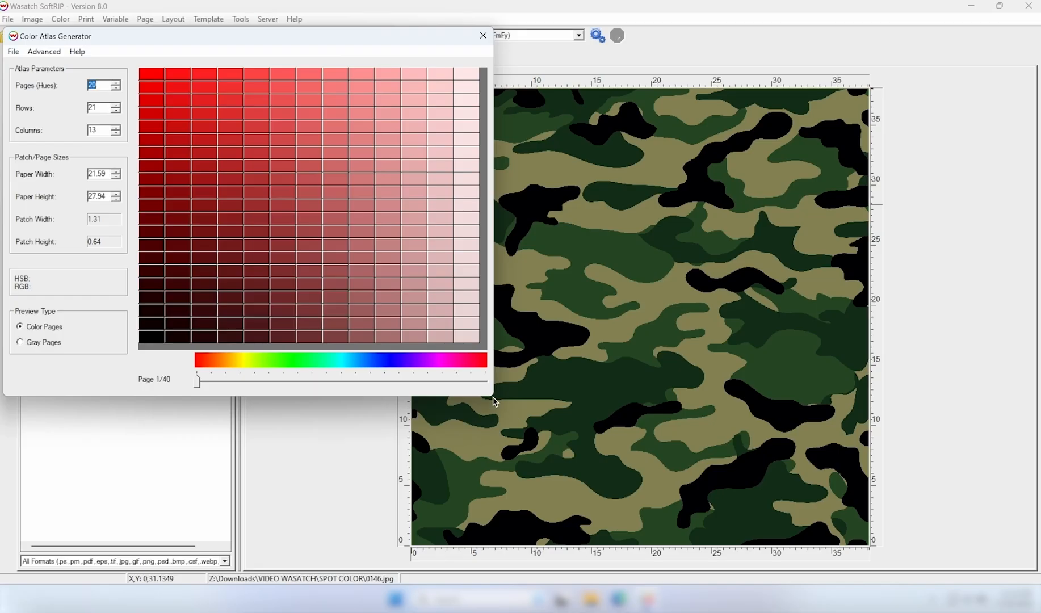
pyautogui.moveTo(493, 396); pyautogui.dragTo(585, 465)
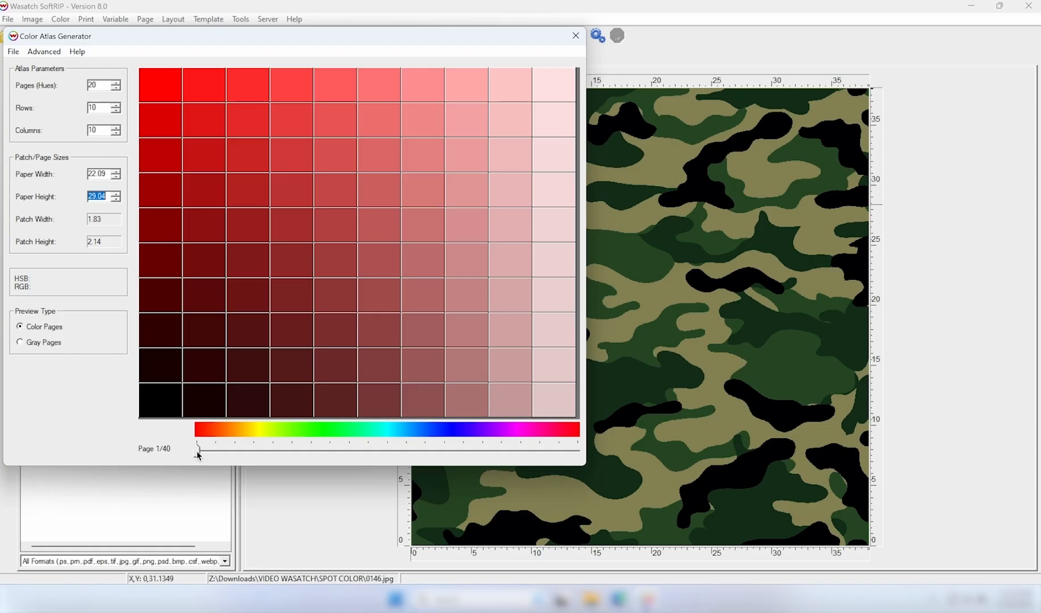
pyautogui.moveTo(198, 455); pyautogui.dragTo(369, 455)
# Step: Save atlas pages 6-10 as the PostScript file Pattern_Tentara in the VIDEO WASATCH SPOT COLOR folder
pyautogui.click(13, 52)
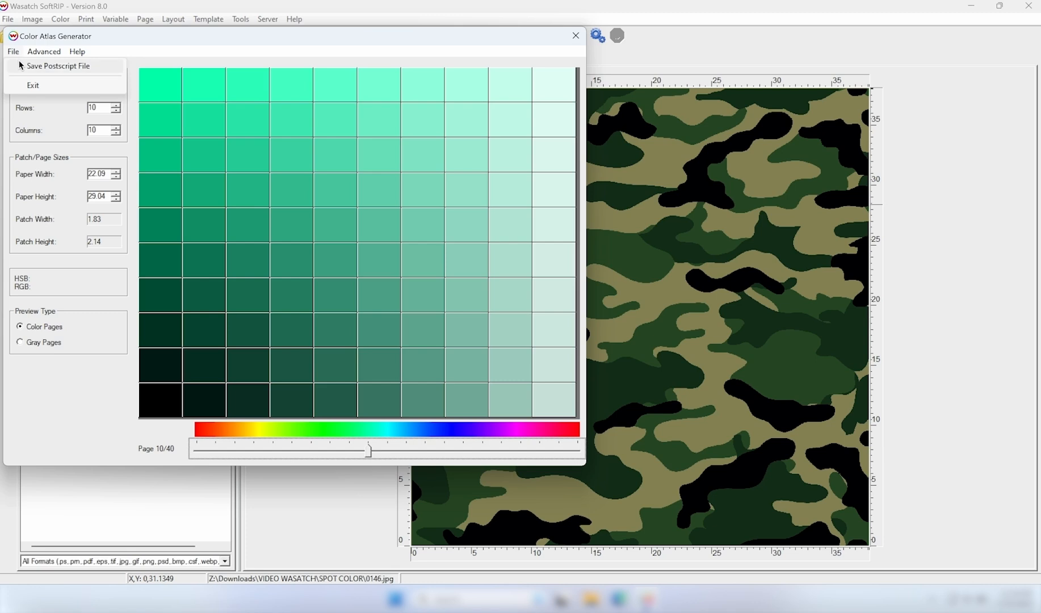
pyautogui.click(19, 66)
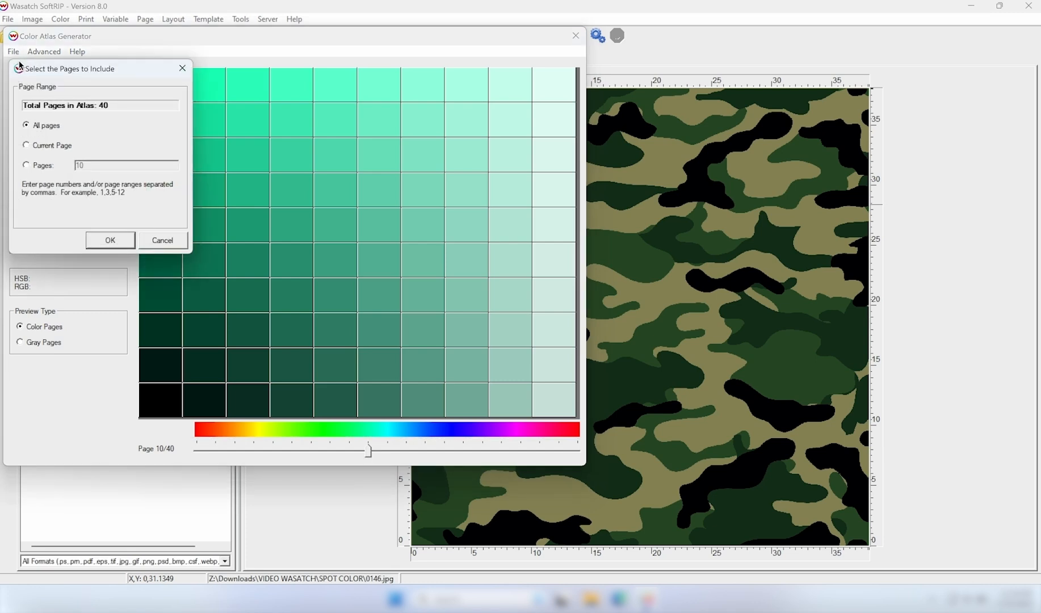
pyautogui.click(26, 165)
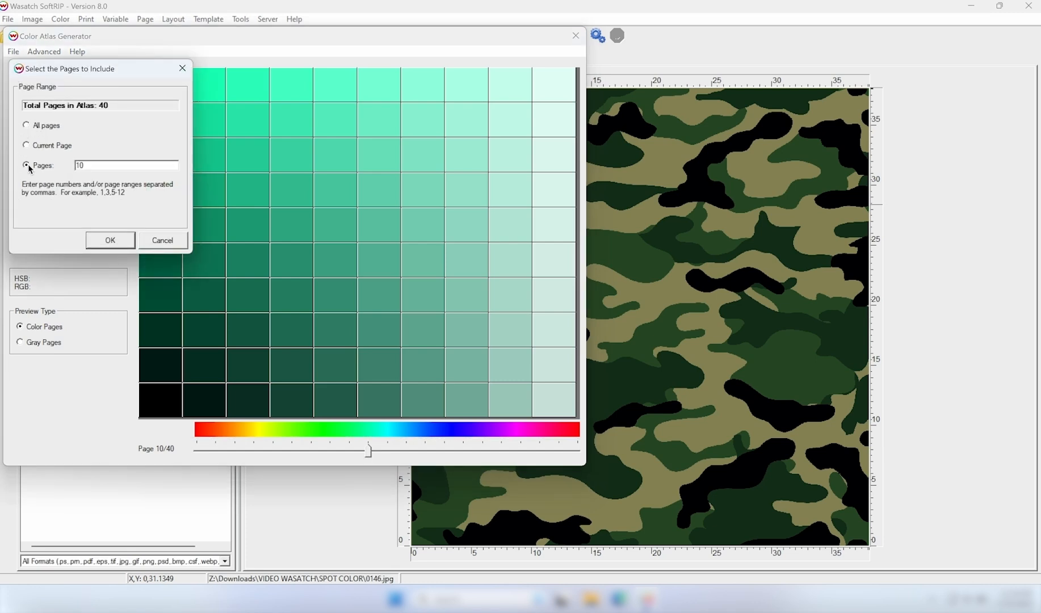
pyautogui.click(76, 165)
pyautogui.write('6-')
pyautogui.click(110, 241)
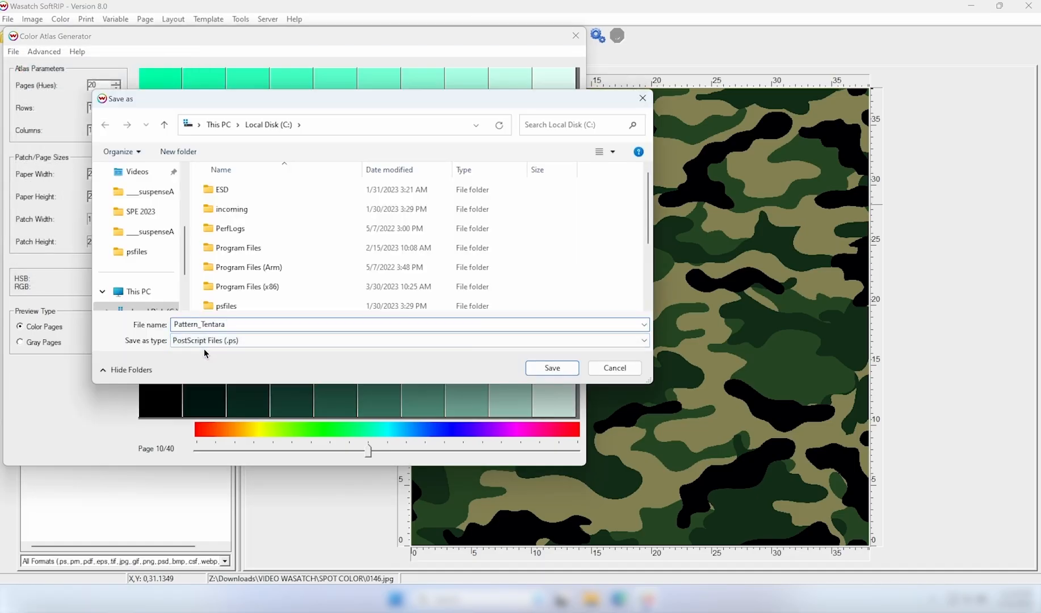
pyautogui.click(145, 232)
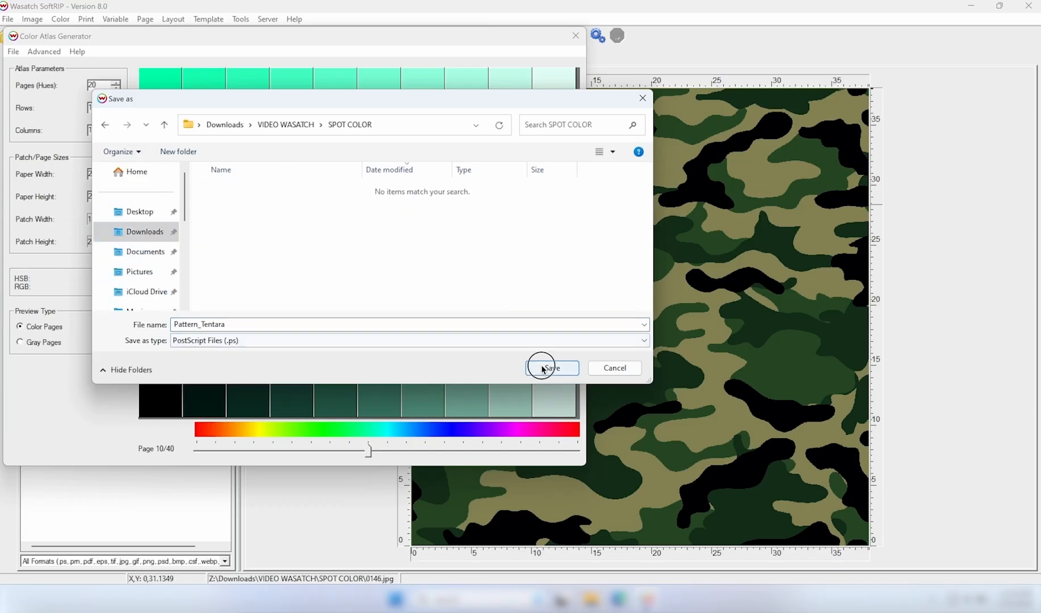
pyautogui.click(542, 367)
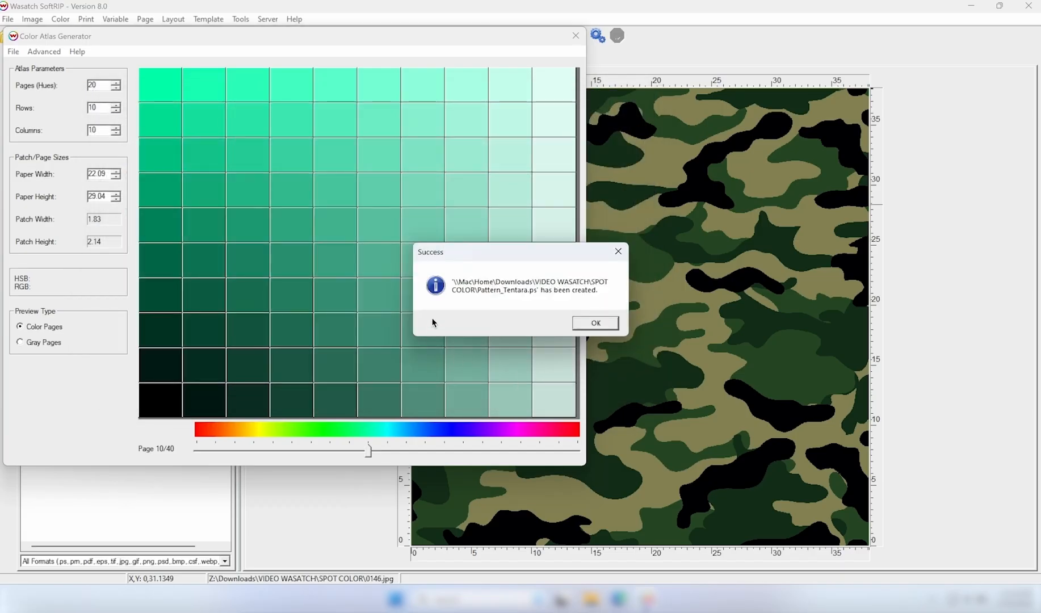
pyautogui.click(594, 323)
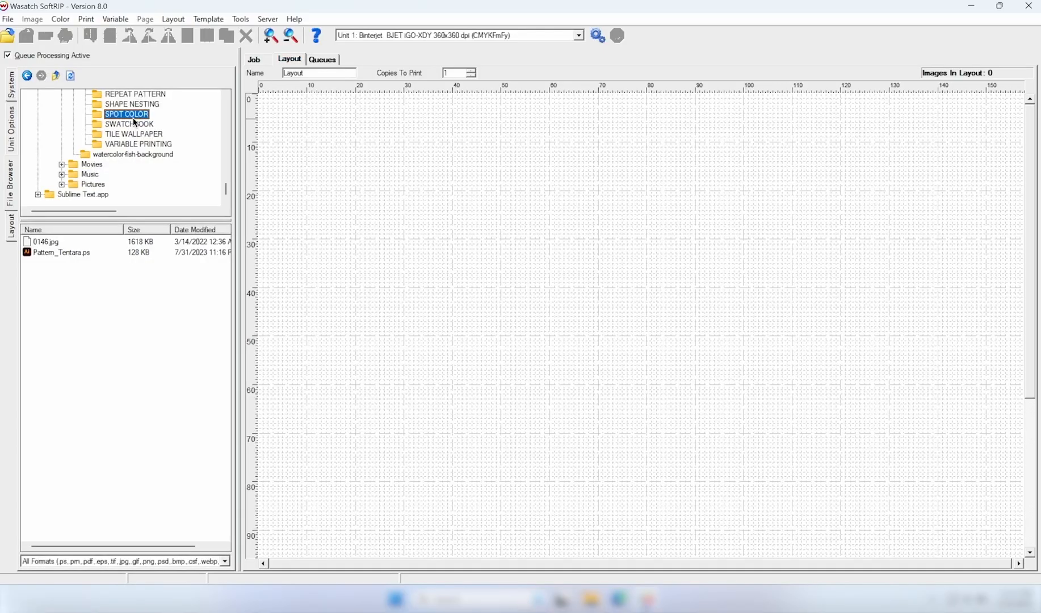
# Step: Add Pattern_Tentara.ps to the empty layout and inspect its color patches across the pages
pyautogui.click(68, 252)
pyautogui.moveTo(70, 252); pyautogui.dragTo(482, 252)
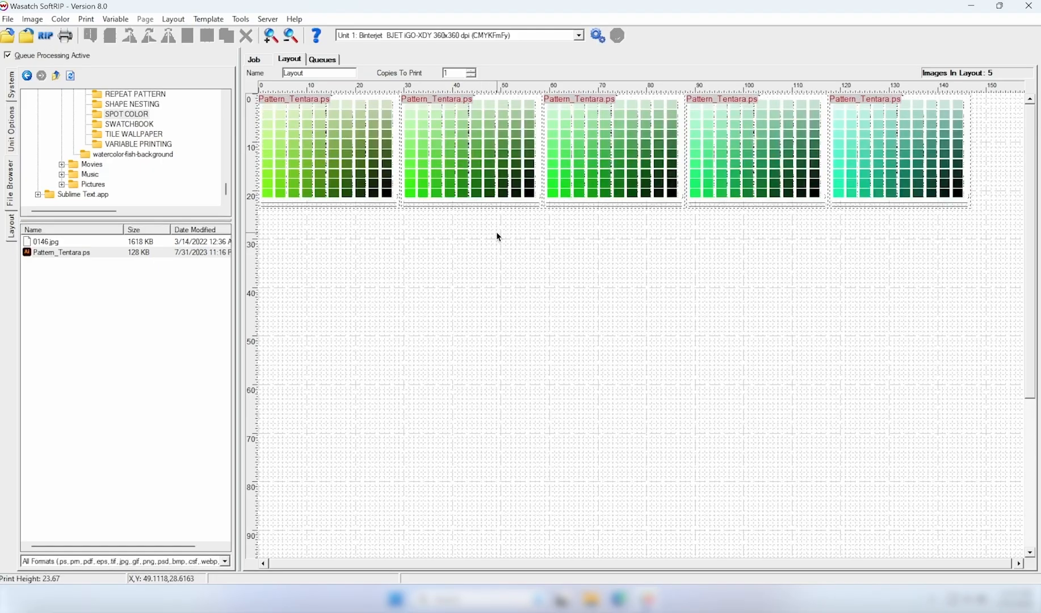
pyautogui.click(270, 35)
pyautogui.click(270, 35)
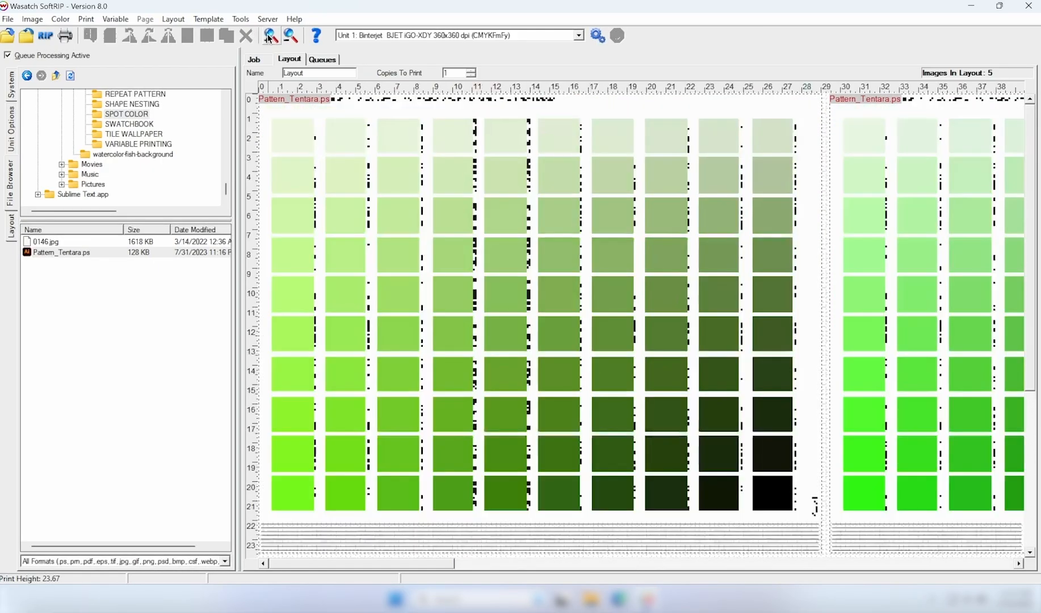
pyautogui.moveTo(402, 565); pyautogui.dragTo(931, 564)
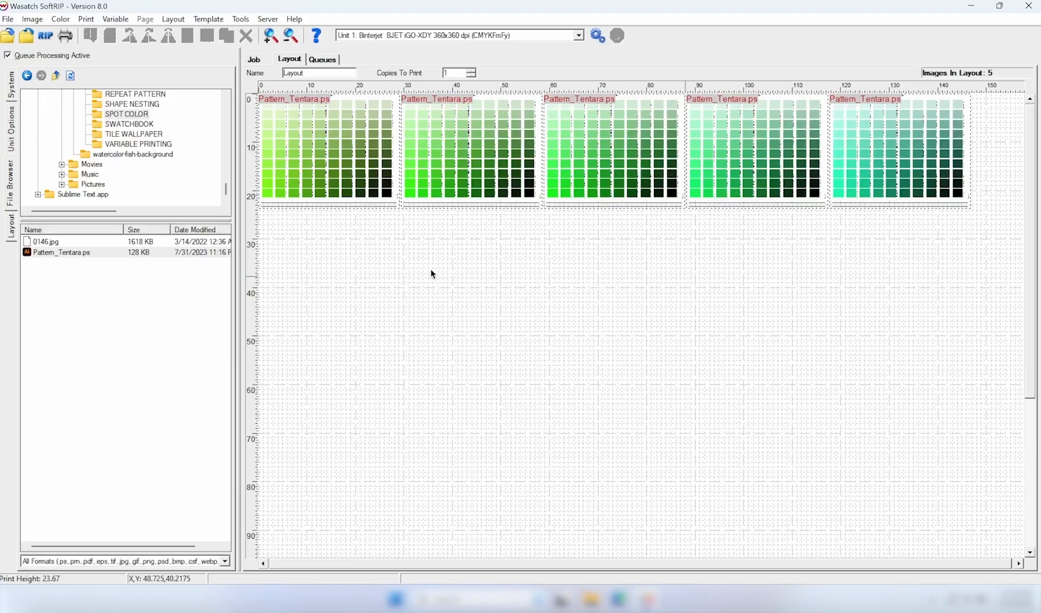
# Step: Return to the 0146.jpg camouflage job and open its Special Colors settings
pyautogui.click(254, 60)
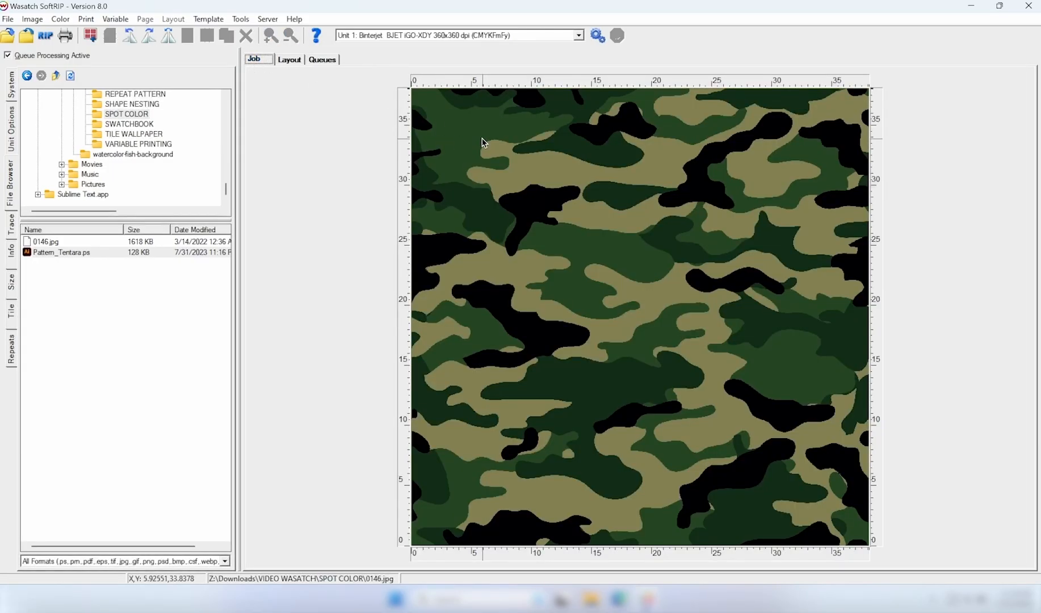
pyautogui.click(60, 20)
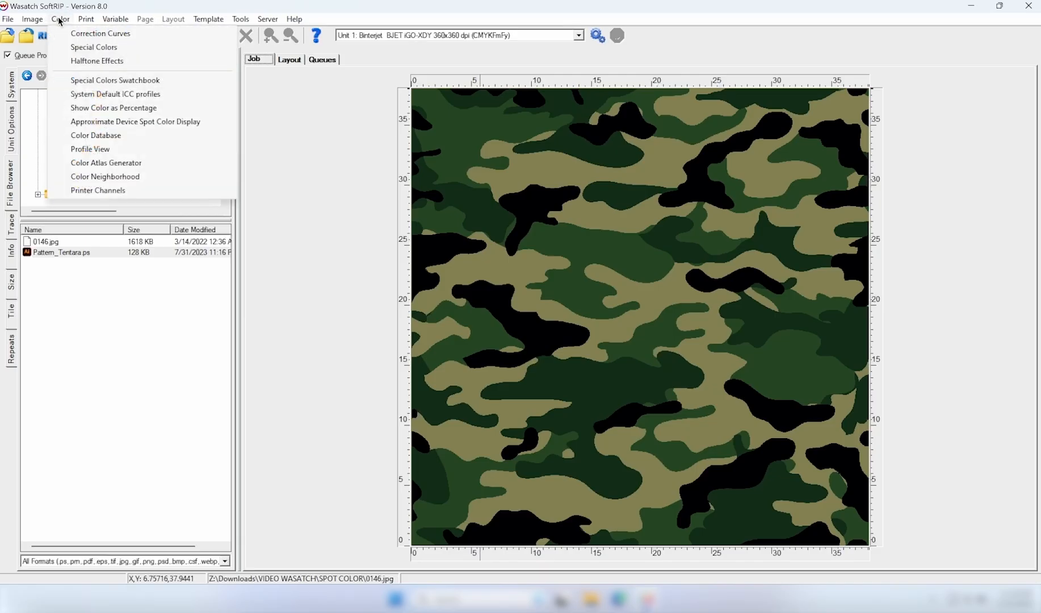
pyautogui.click(110, 49)
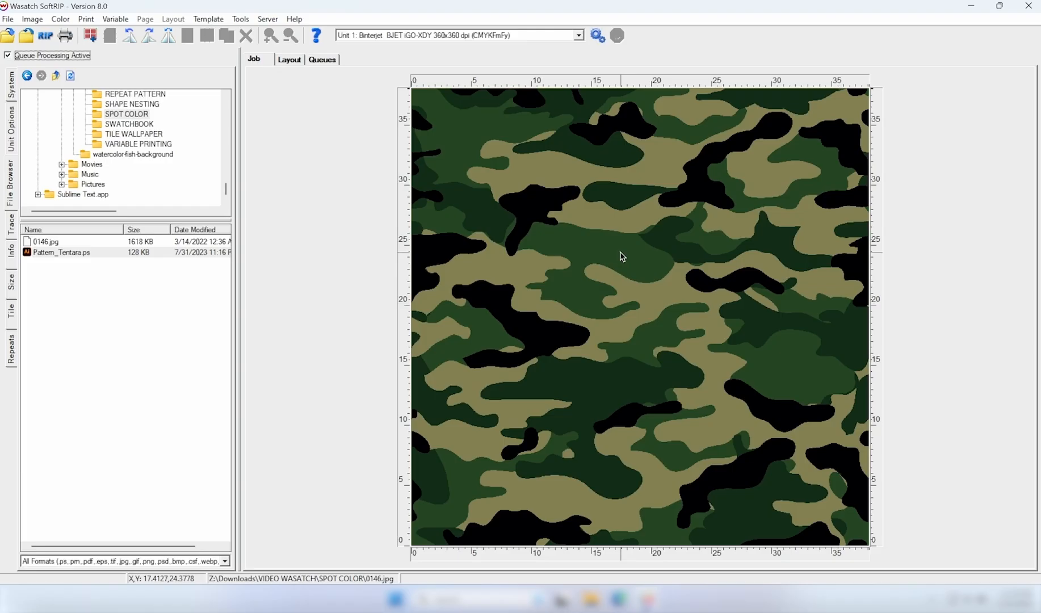
# Step: Replace the camouflage's RGB 42,79,38 green with RGB 255, 79, 38 as an indexed spot color
pyautogui.rightClick(621, 253)
pyautogui.click(649, 287)
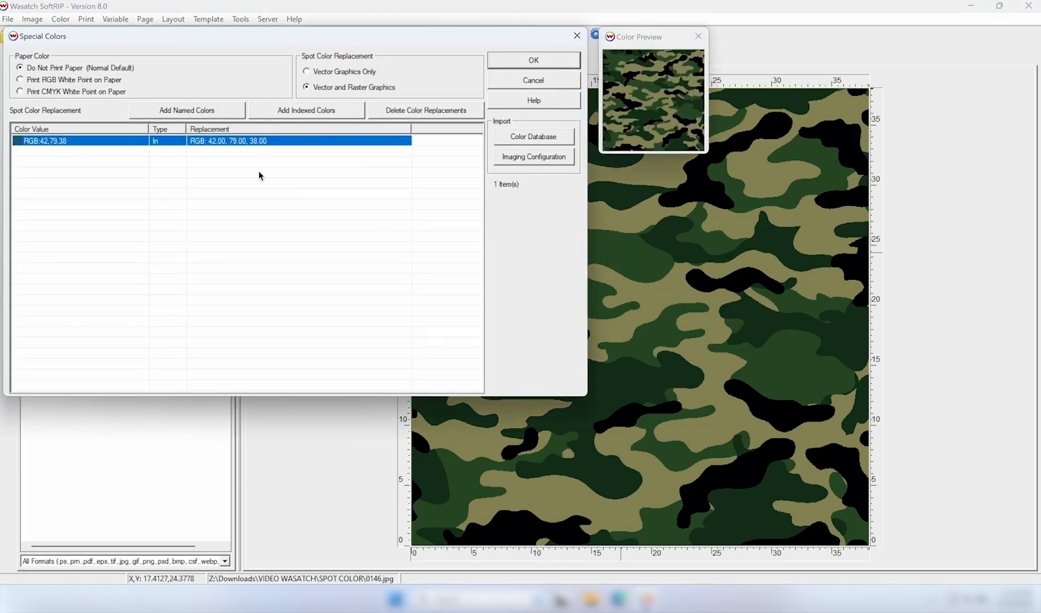
pyautogui.doubleClick(133, 142)
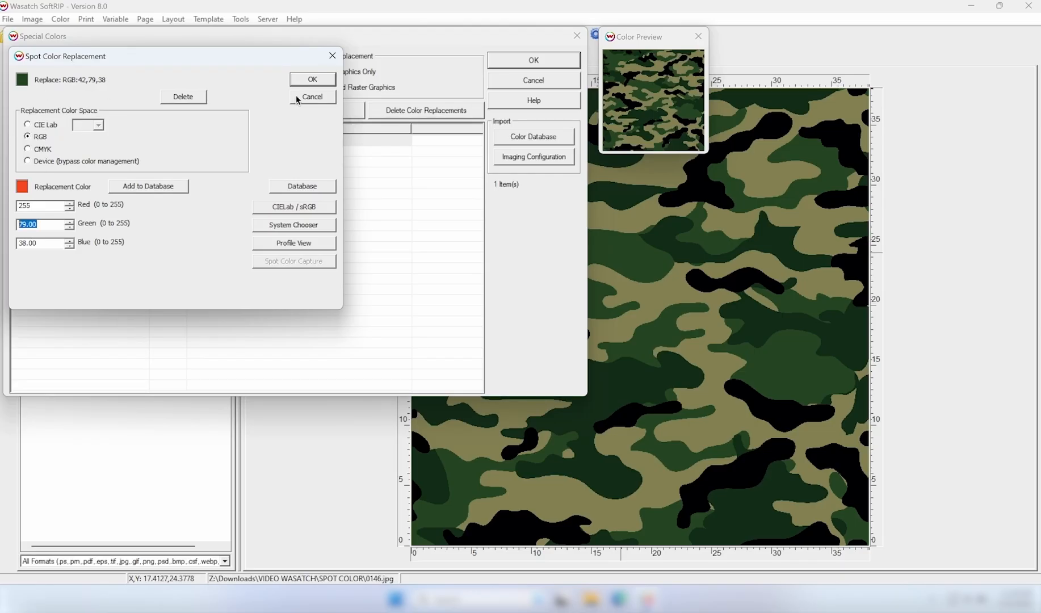
pyautogui.click(313, 80)
# Step: Add the dark green RGB 20,53,26 as a spot color and replace it with device color 0, 0, 0, 0, 100, 100
pyautogui.rightClick(642, 117)
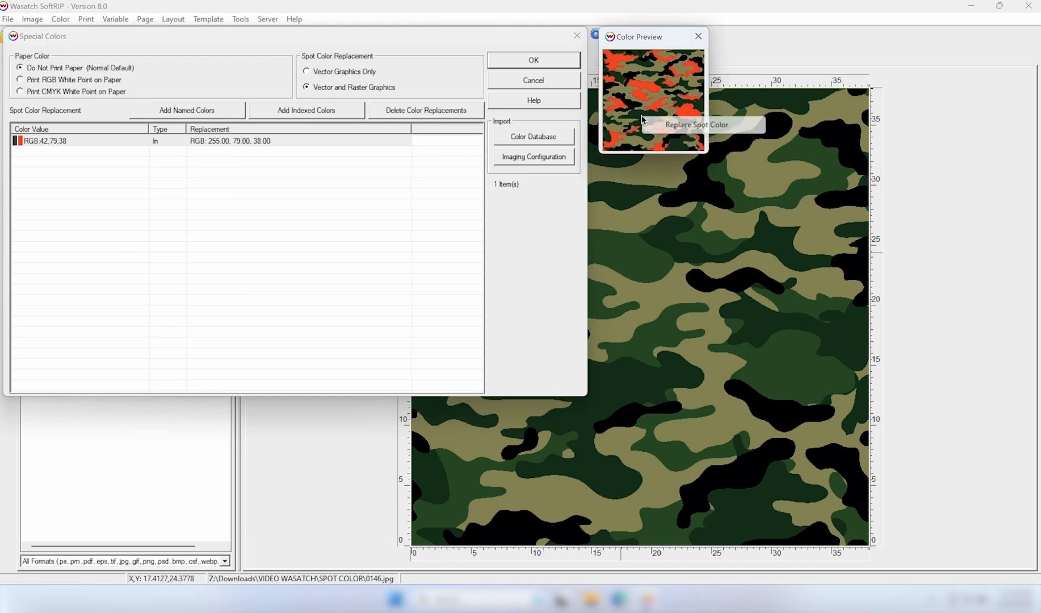
pyautogui.click(667, 124)
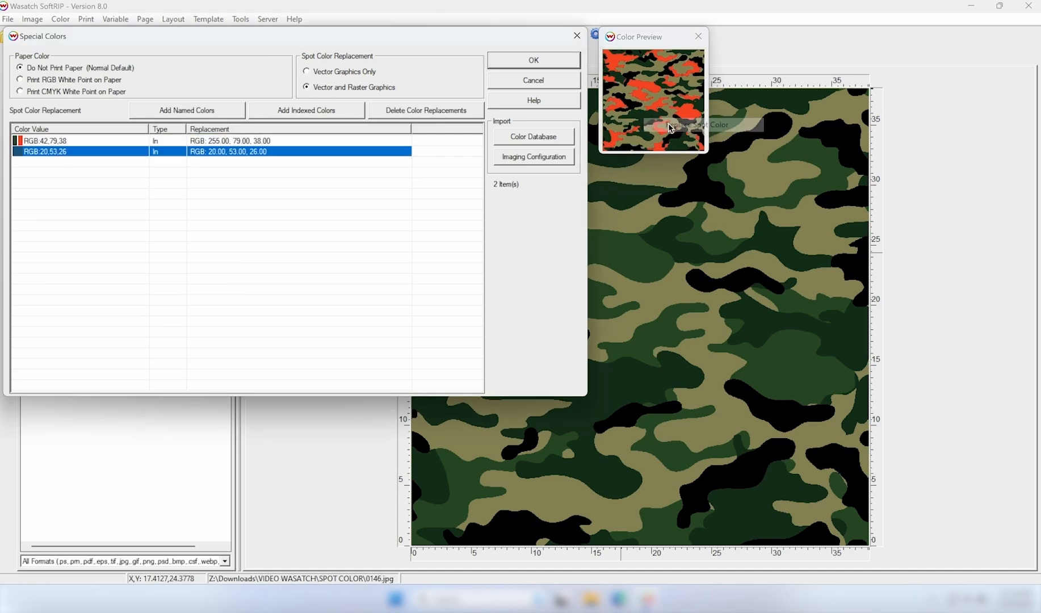
pyautogui.doubleClick(81, 153)
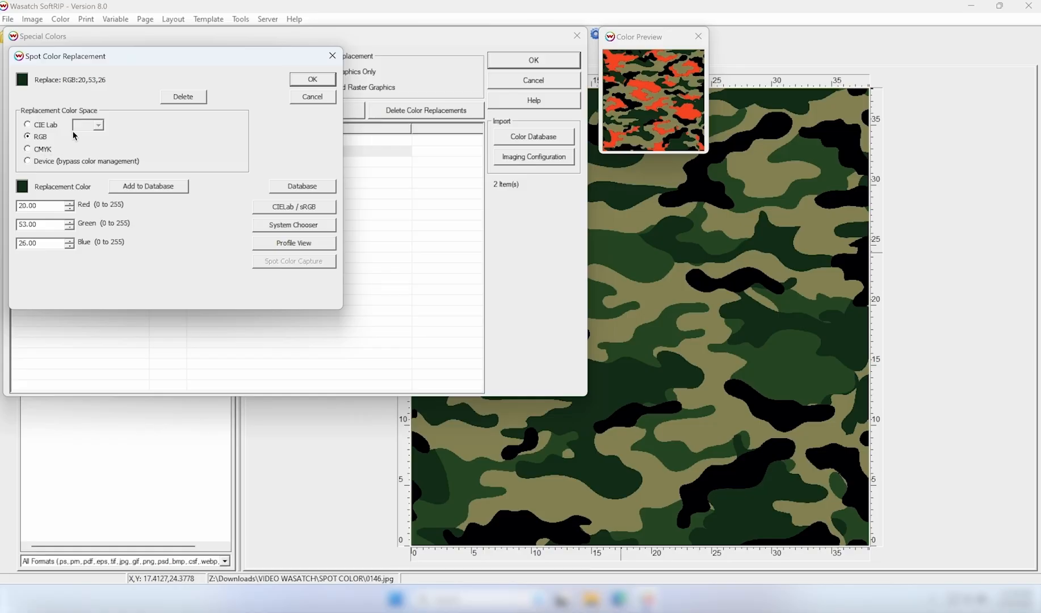
pyautogui.click(36, 147)
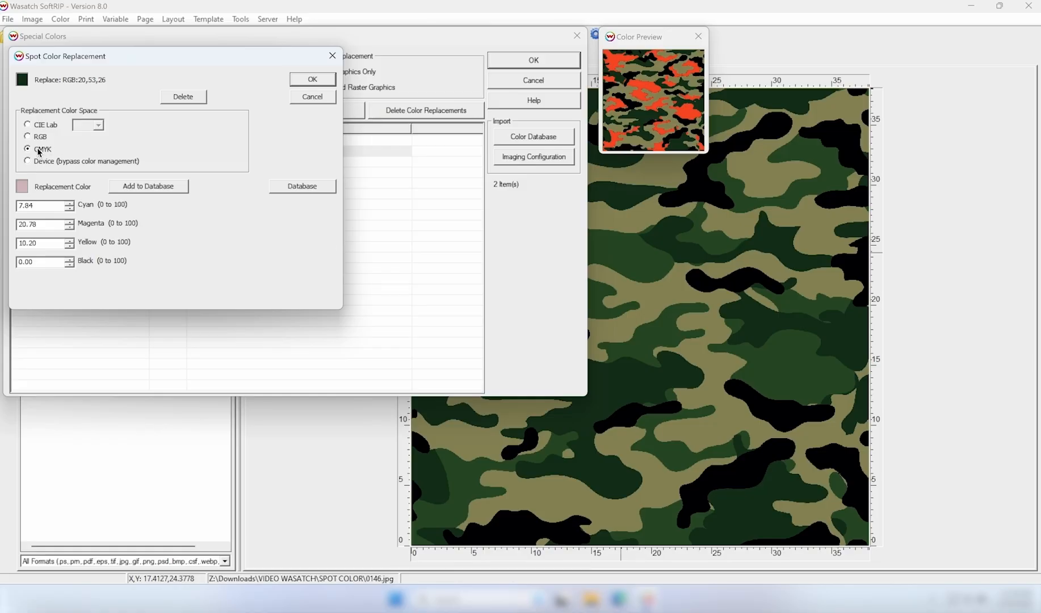
pyautogui.click(328, 81)
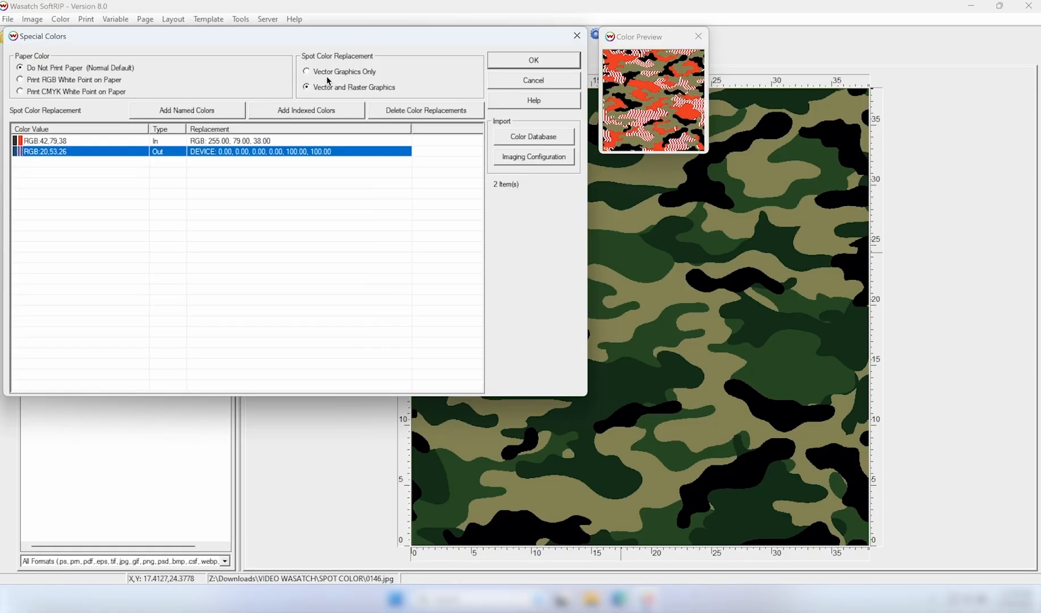
# Step: Accept the special colors and save the imaging configuration as TESTSPOTCOLOR
pyautogui.click(523, 62)
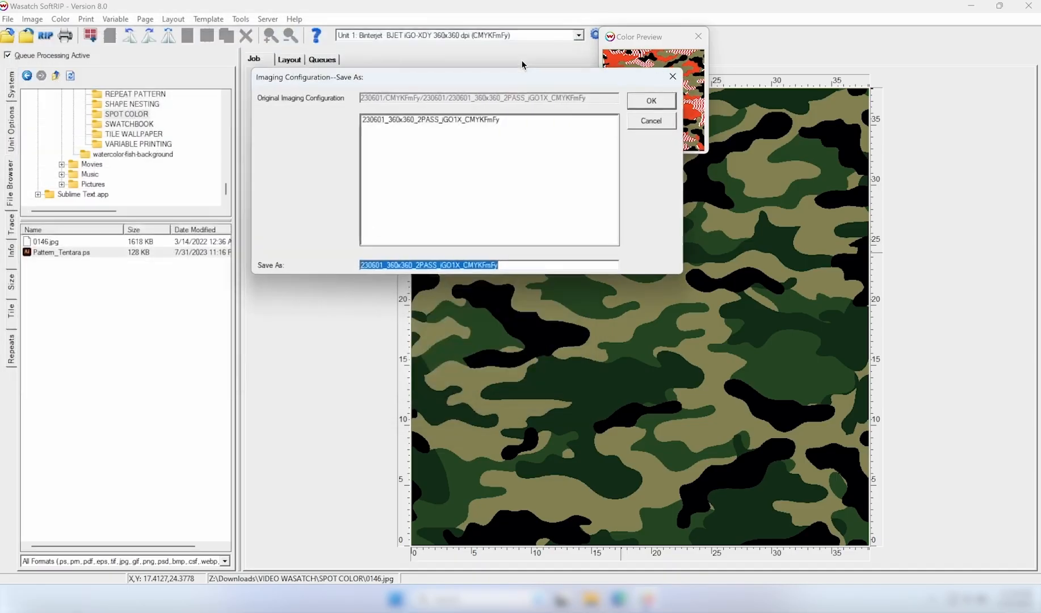
pyautogui.write('TEST')
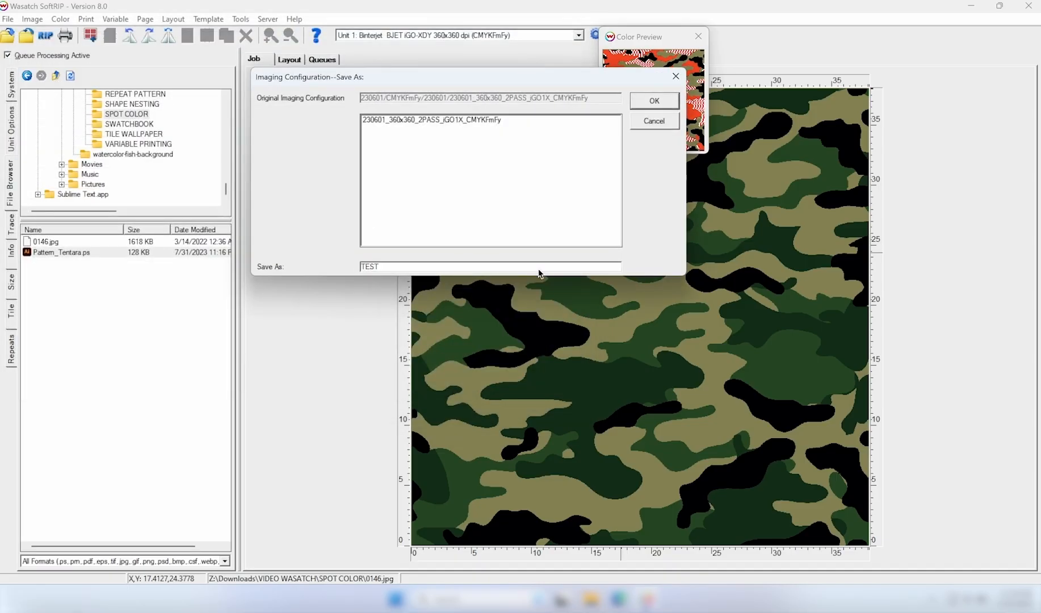
pyautogui.write('SPOTCOLOR')
pyautogui.press('Return')
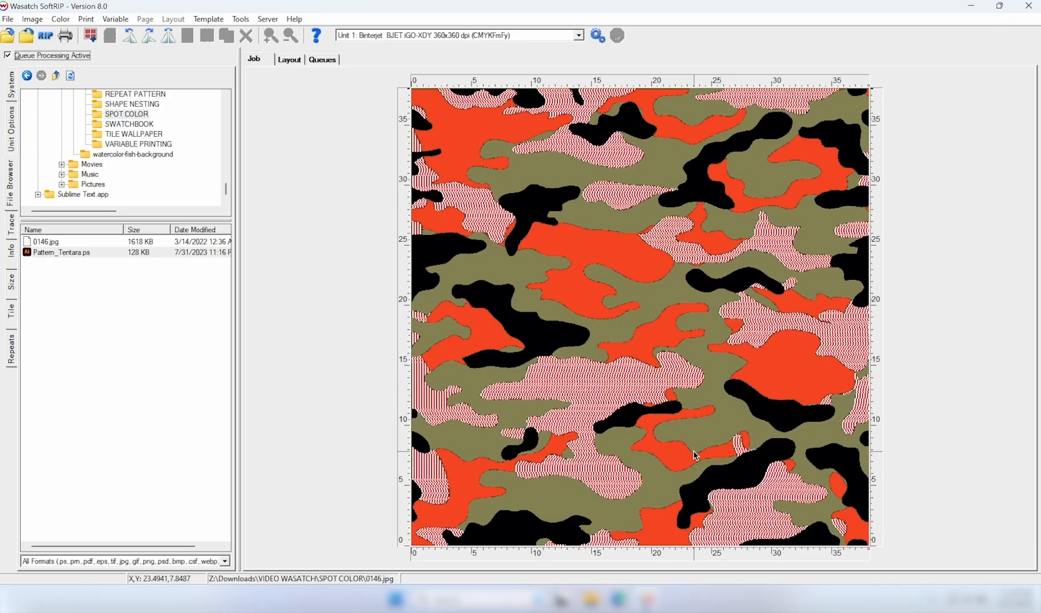
# Step: Add the recolored camouflage job to the layout and repeat the pattern over a 157.776 by 157.776 print area
pyautogui.rightClick(499, 211)
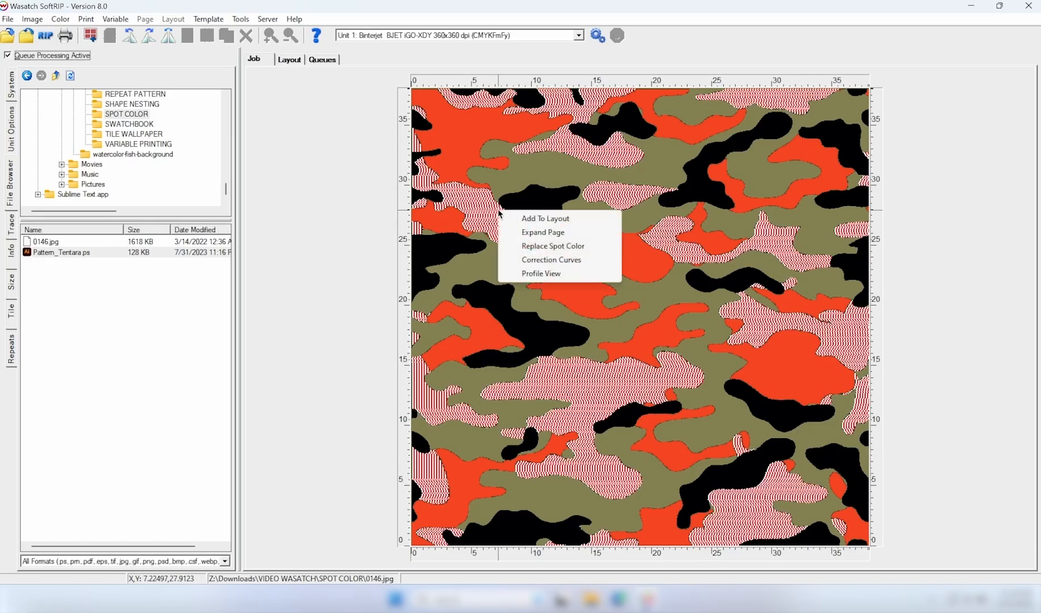
pyautogui.click(541, 220)
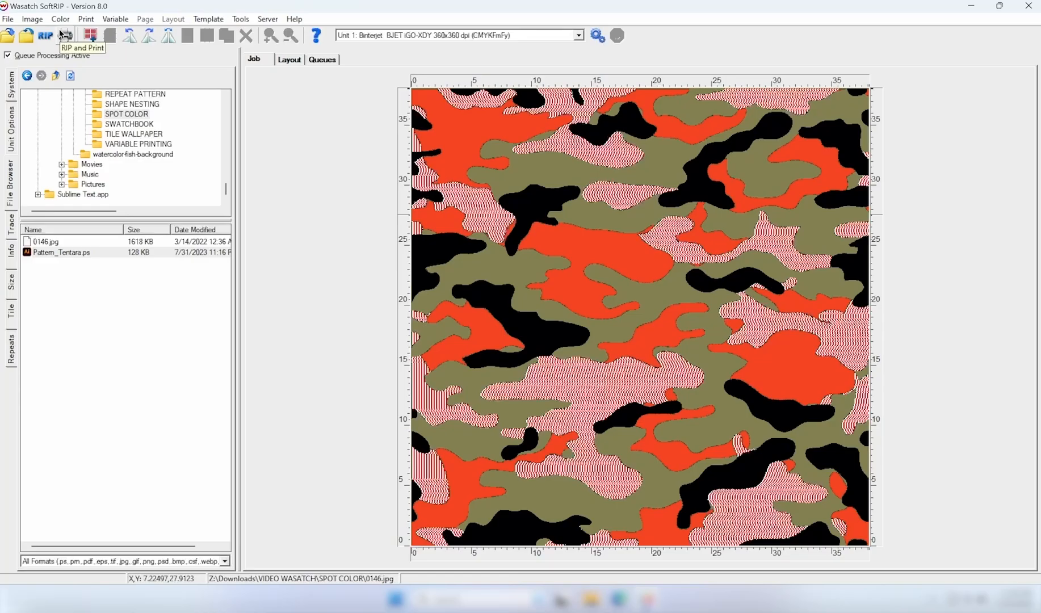
pyautogui.click(10, 350)
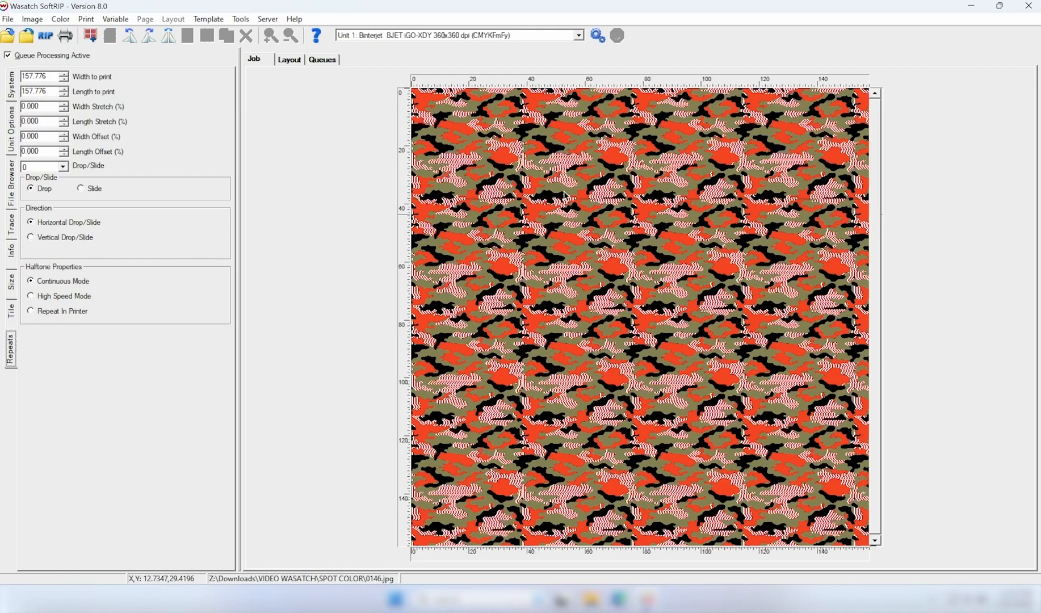
# Step: Download Wasatch's FluoSwatch144 imaging configuration for print unit 1 and open the Special Colors Swatchbook
pyautogui.click(598, 35)
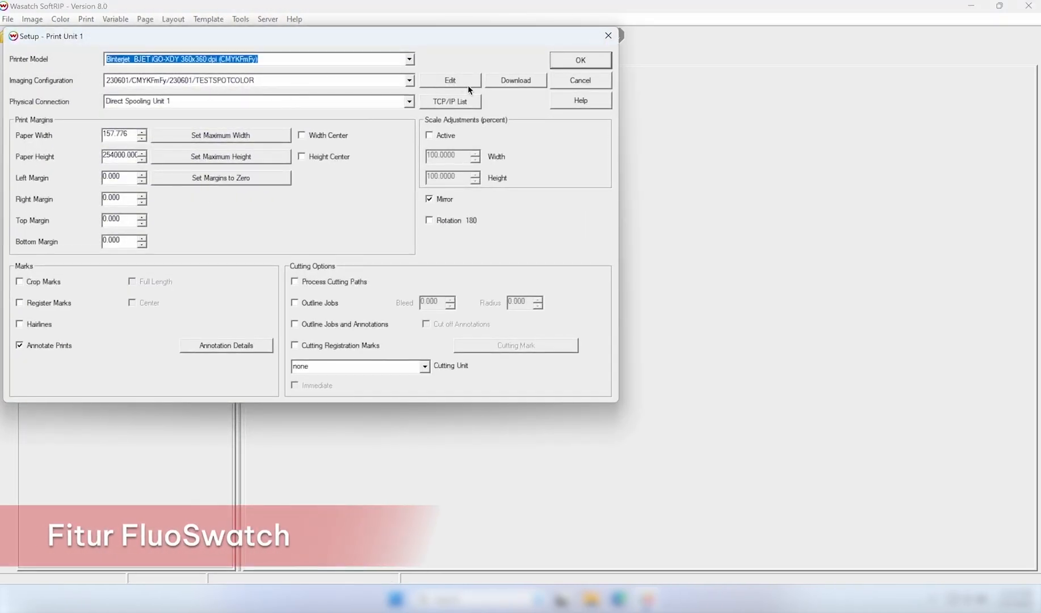
pyautogui.click(515, 81)
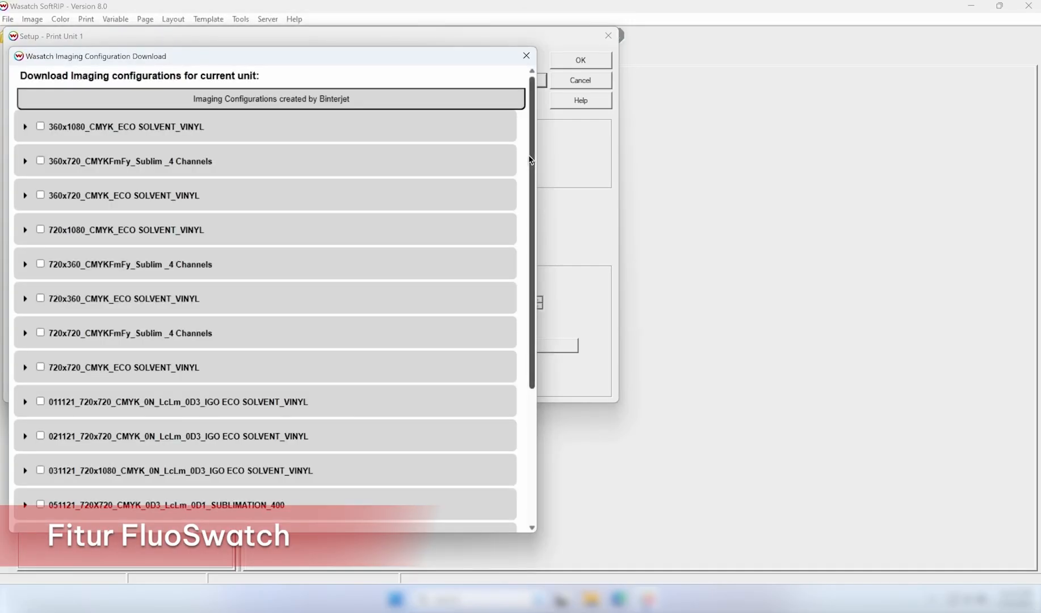
pyautogui.moveTo(531, 161); pyautogui.dragTo(518, 344)
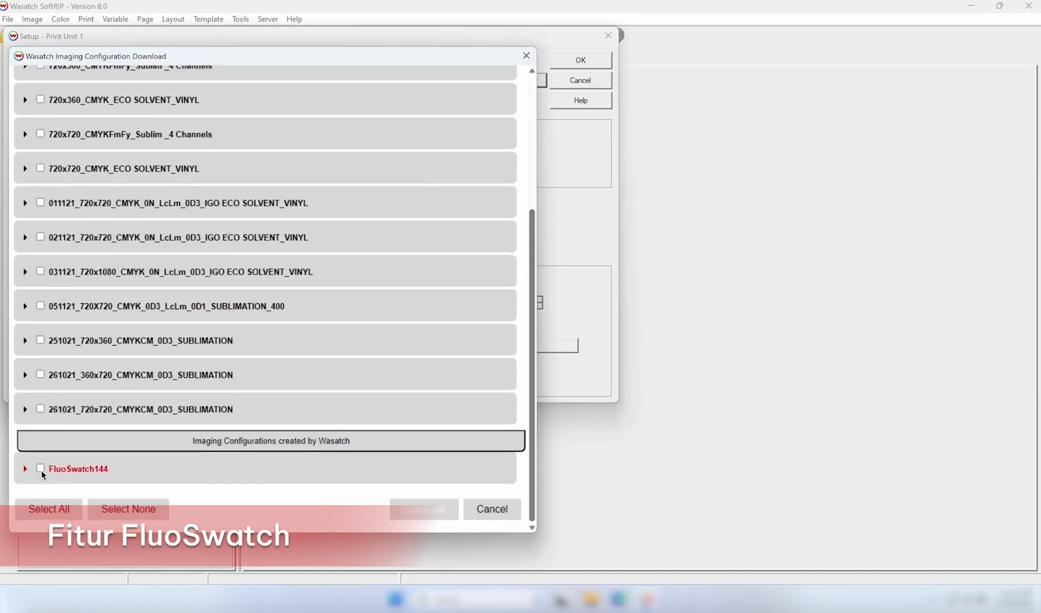
pyautogui.click(42, 470)
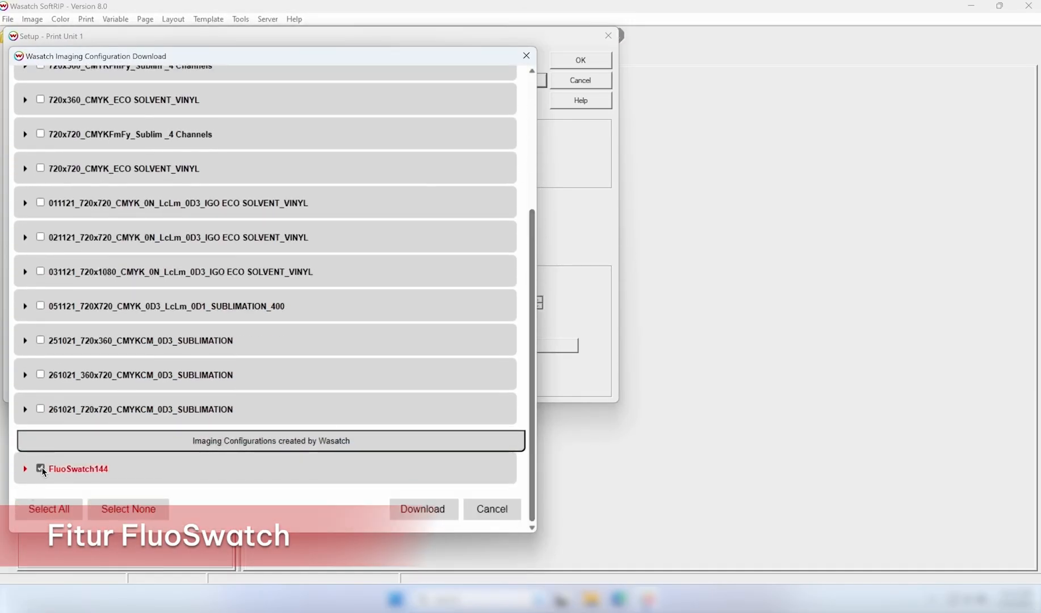
pyautogui.click(432, 514)
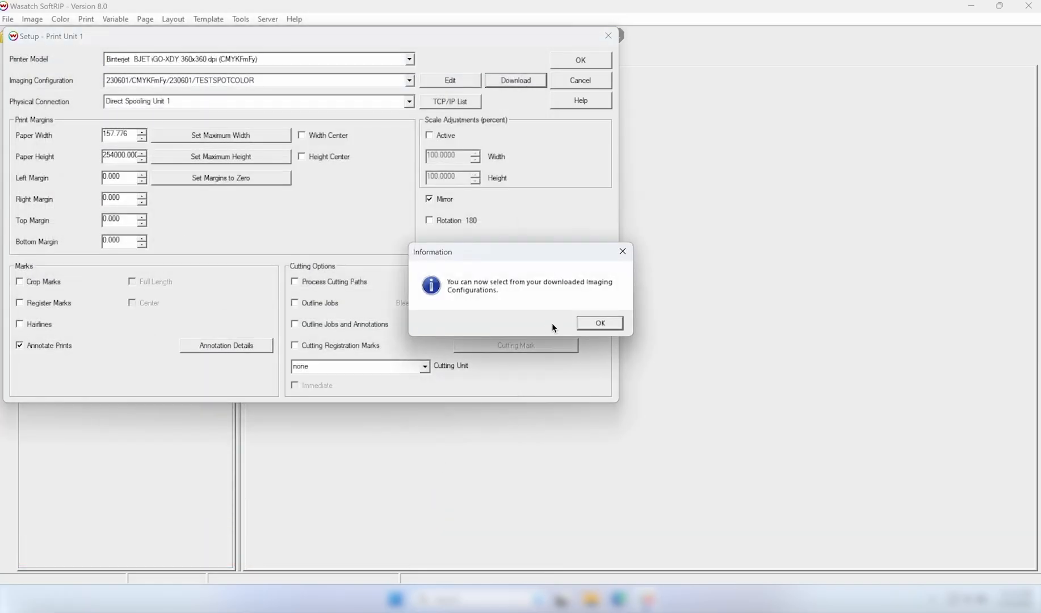
pyautogui.click(612, 322)
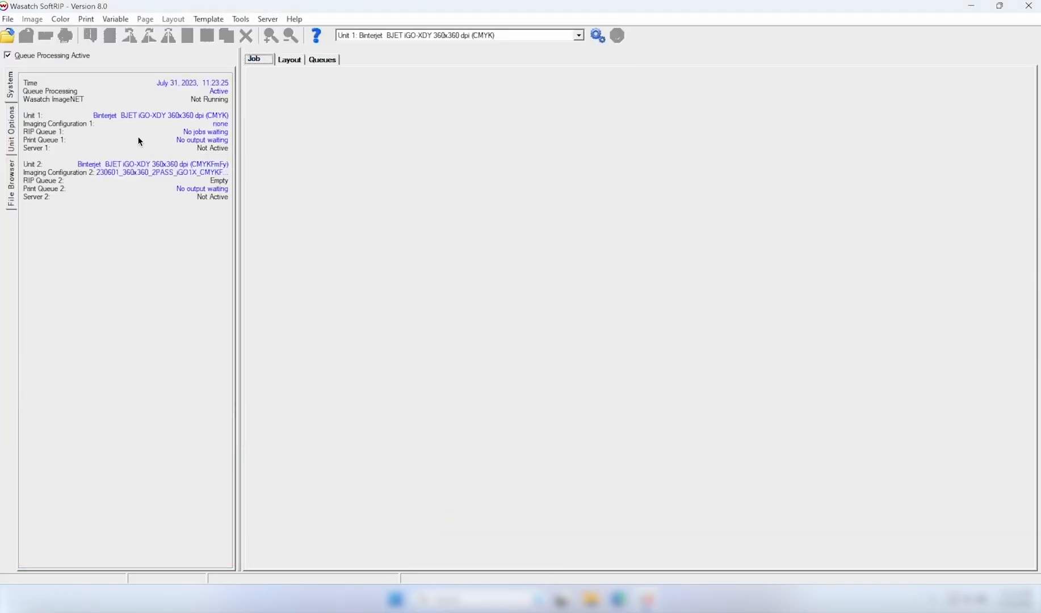
pyautogui.click(61, 19)
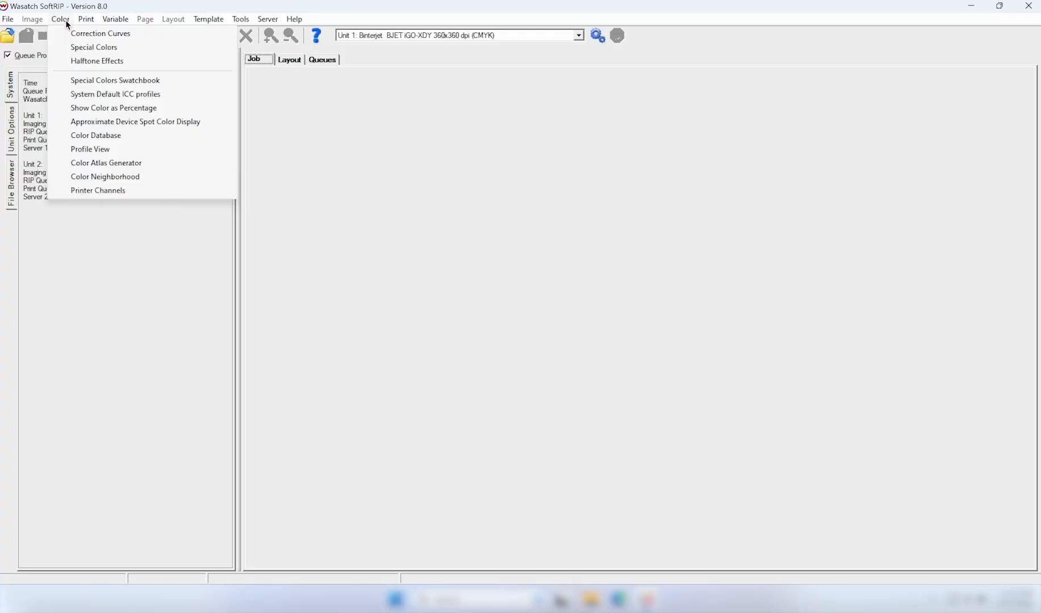
pyautogui.click(130, 81)
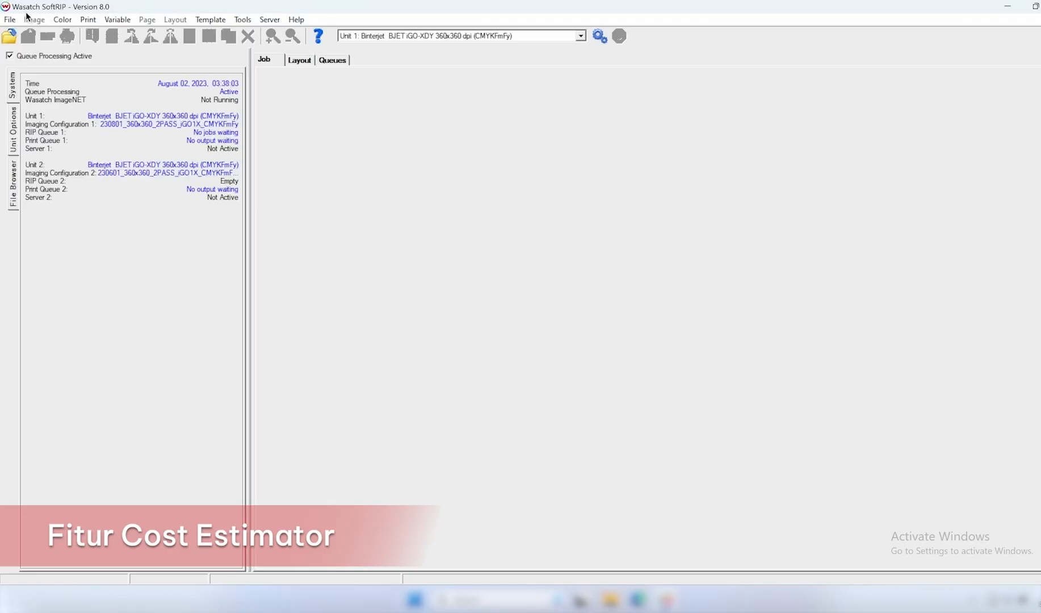
# Step: Open the recent file BJET WINGS GREEN POLOS.pdf and bring up the Cost Estimator for it
pyautogui.click(10, 20)
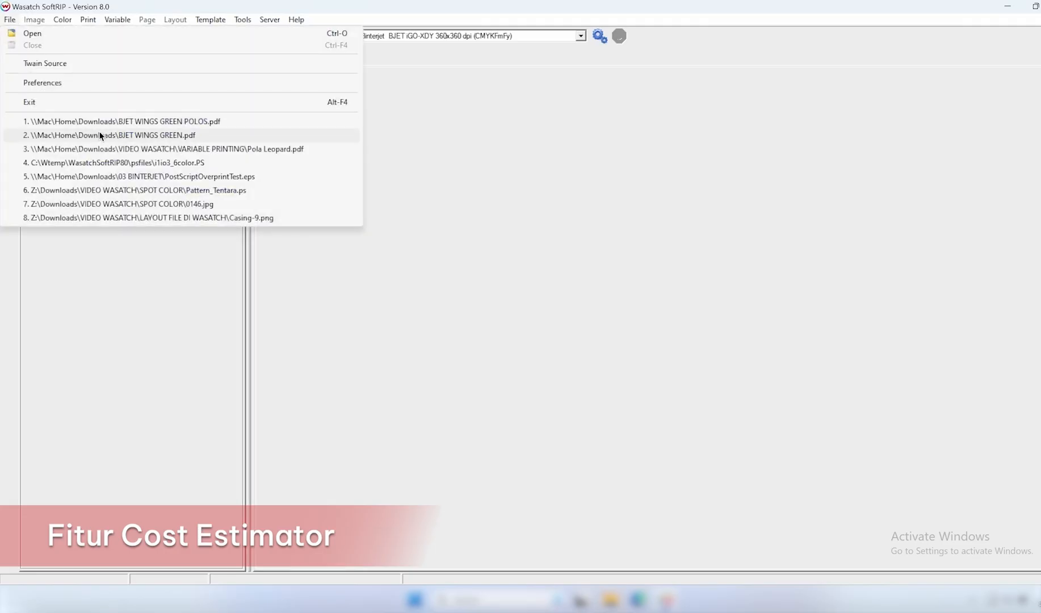
pyautogui.click(169, 127)
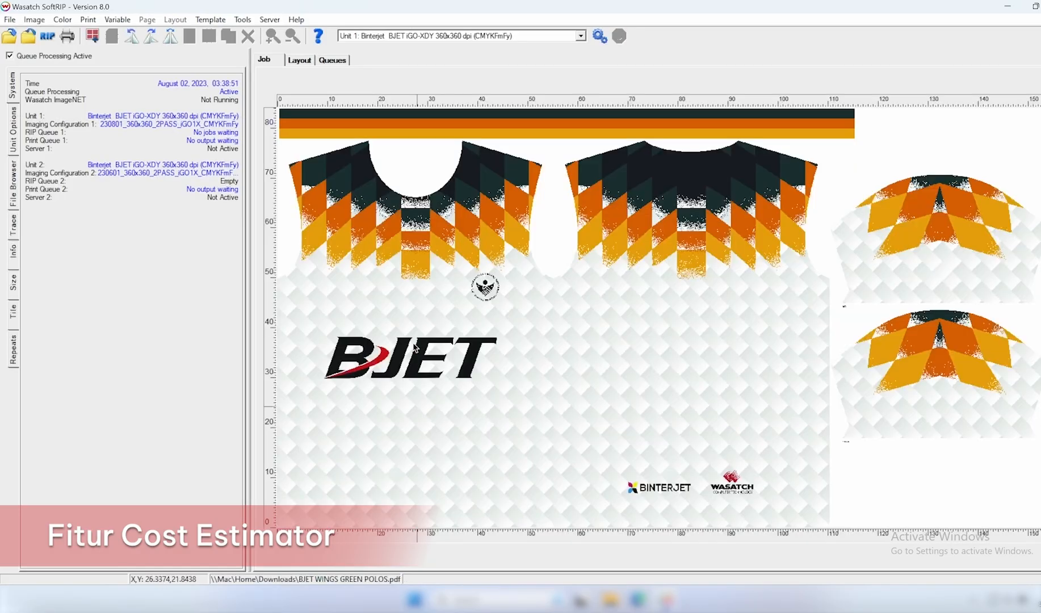
pyautogui.click(243, 21)
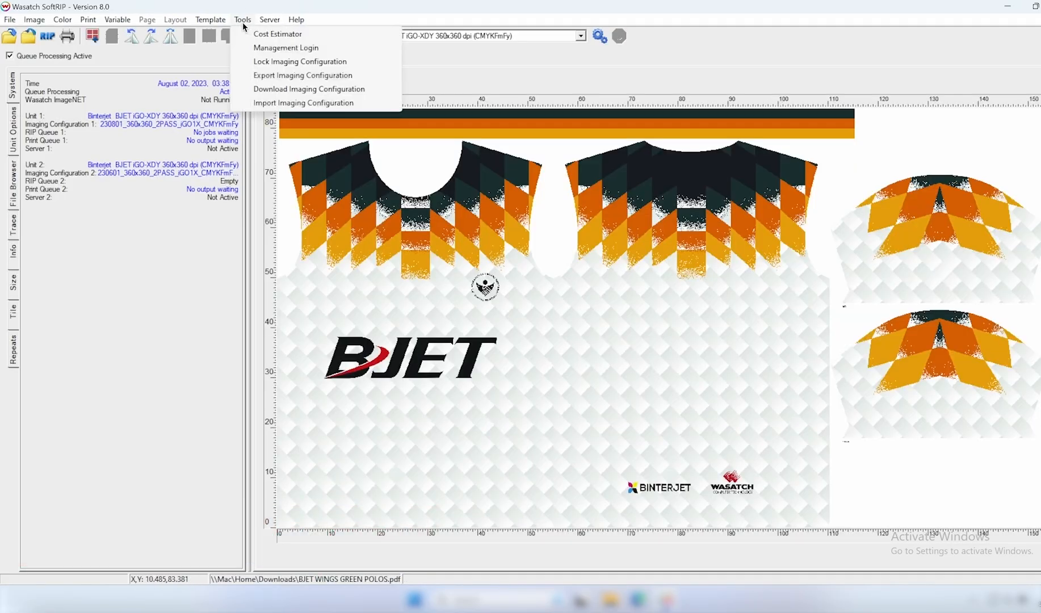
pyautogui.click(255, 35)
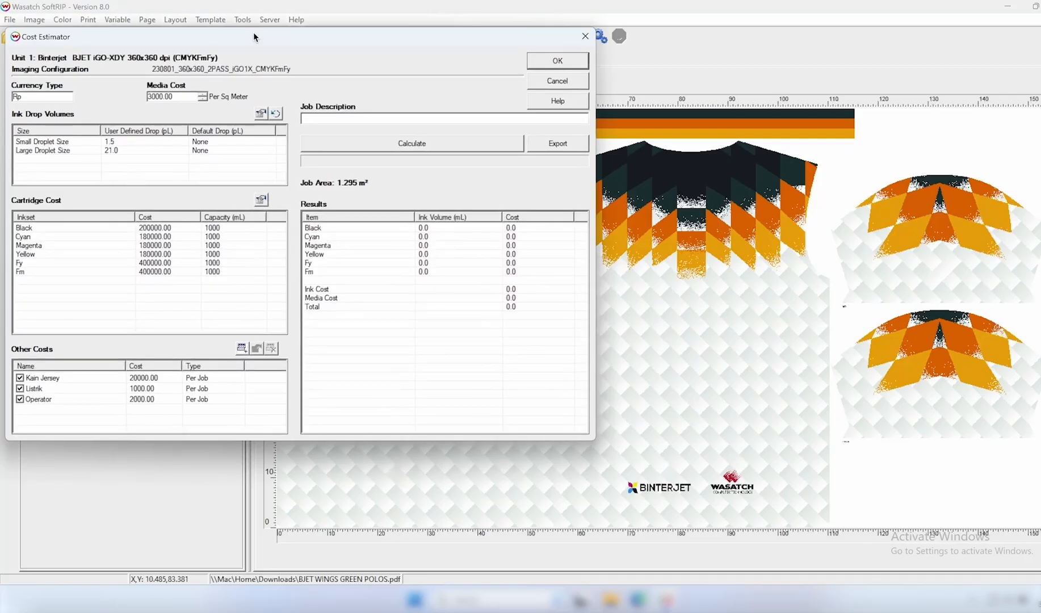
# Step: Review the Cost Estimator's currency, media cost, ink drop volumes, cartridge costs per ink and other costs
pyautogui.doubleClick(38, 97)
pyautogui.moveTo(175, 97); pyautogui.dragTo(125, 105)
pyautogui.click(54, 151)
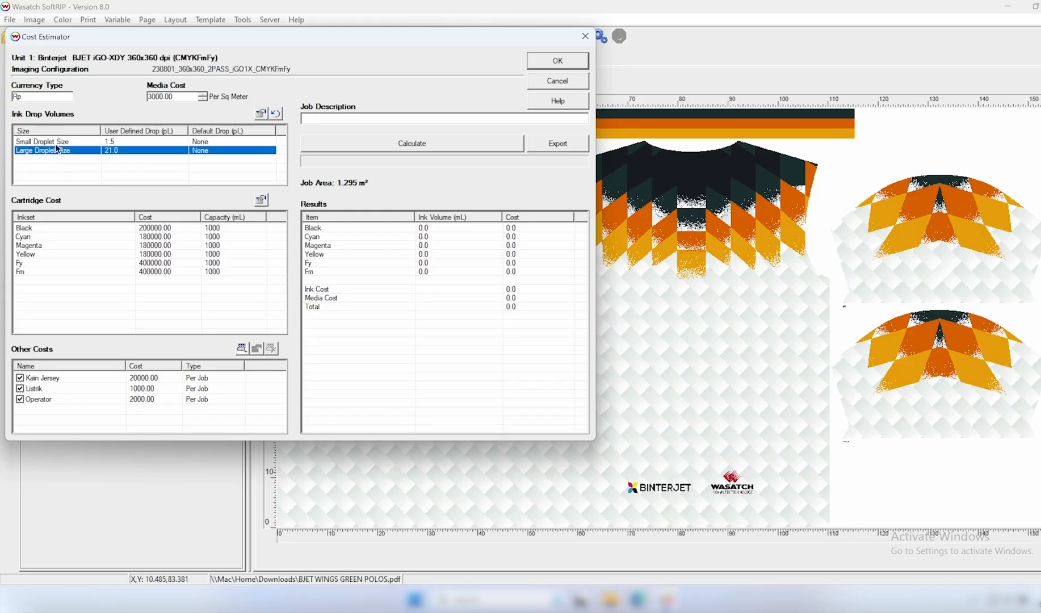
pyautogui.click(64, 146)
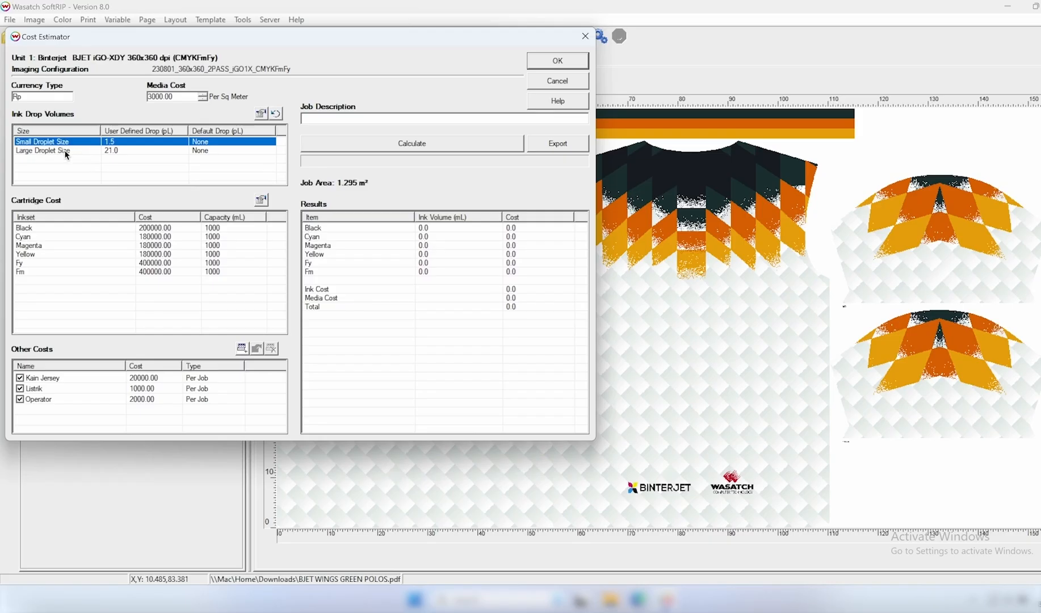
pyautogui.click(124, 152)
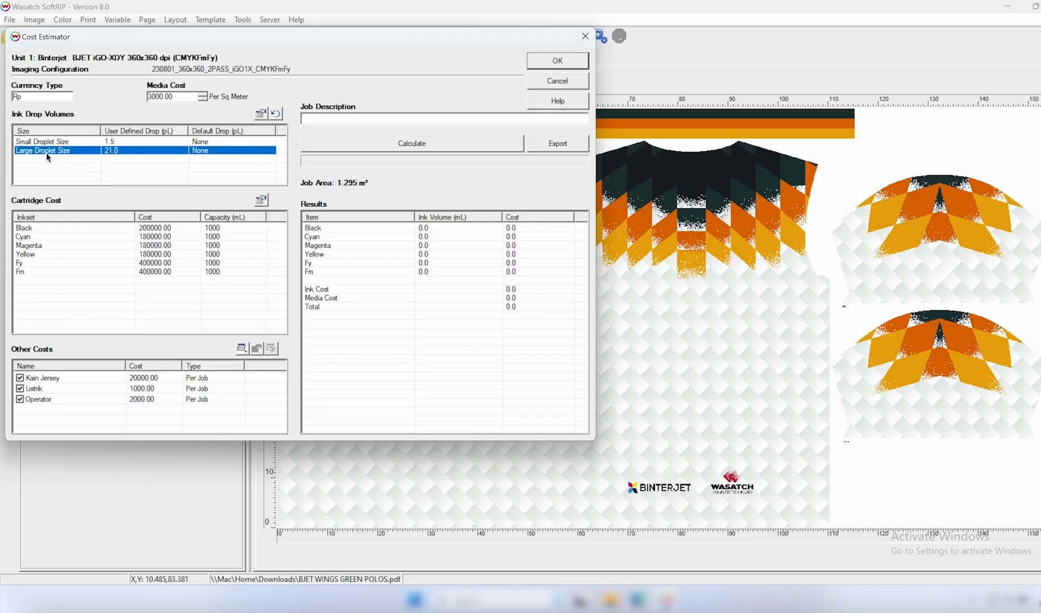
pyautogui.click(94, 227)
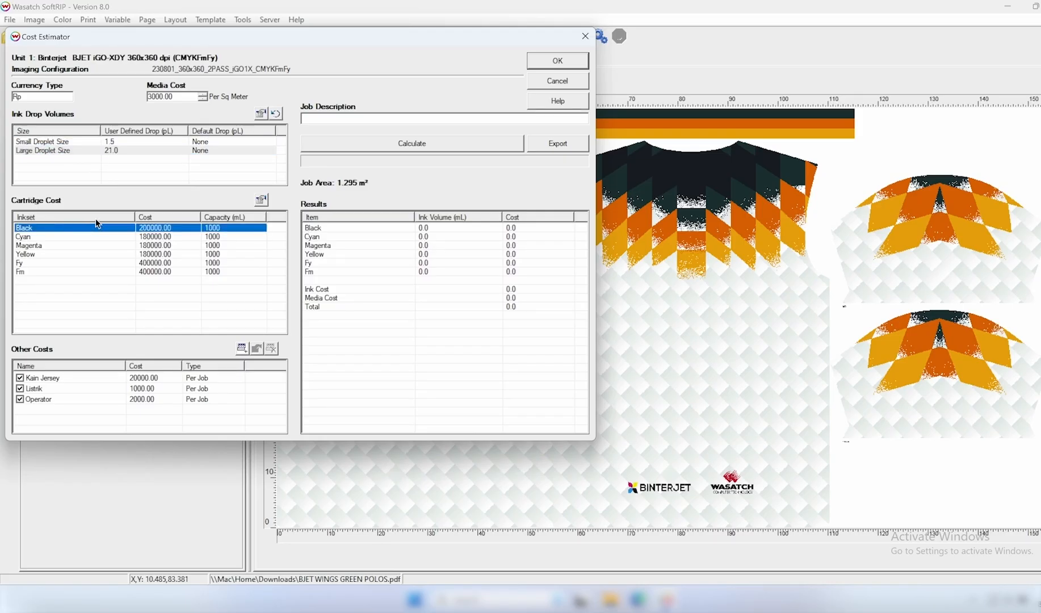
pyautogui.click(99, 236)
pyautogui.click(98, 246)
pyautogui.click(100, 263)
pyautogui.click(100, 278)
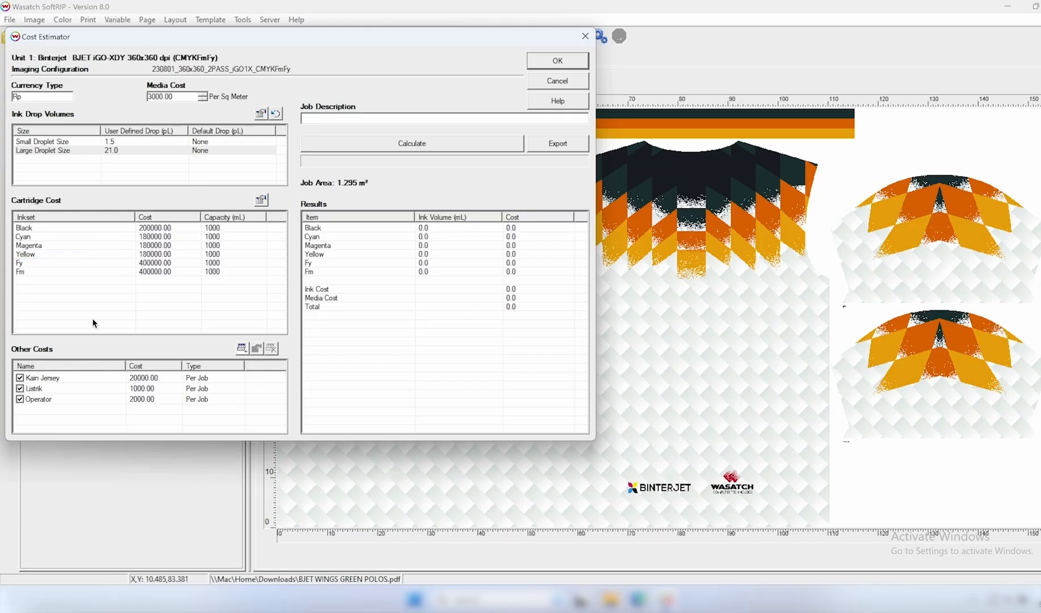
pyautogui.click(54, 400)
pyautogui.click(187, 151)
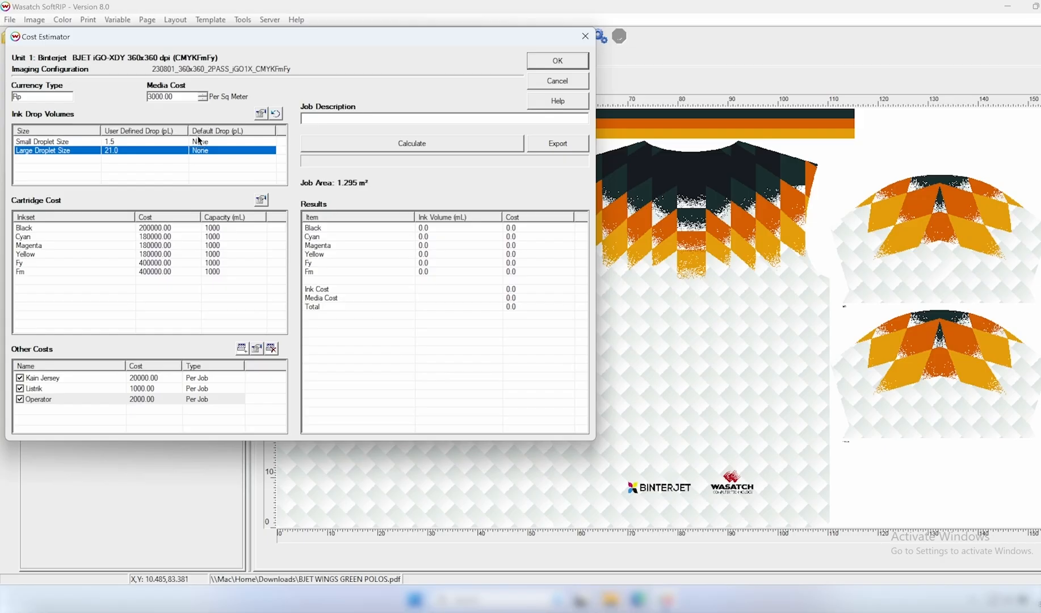
pyautogui.click(199, 142)
# Step: Inspect the Drop Size Setup for small and large droplets, cancel it, and view the cartridge cost setup
pyautogui.click(262, 115)
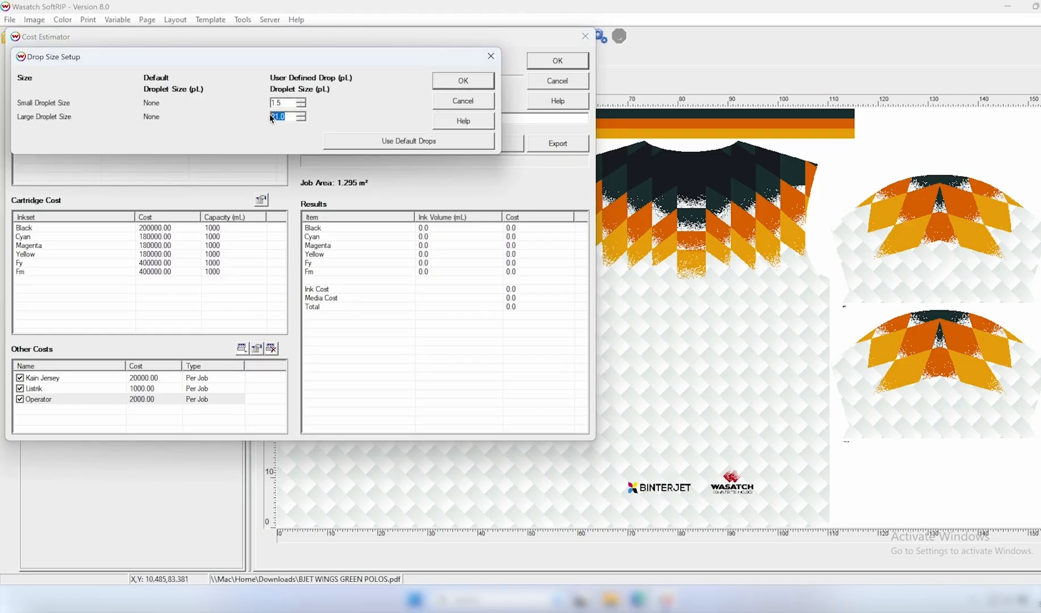
pyautogui.doubleClick(277, 103)
pyautogui.click(470, 104)
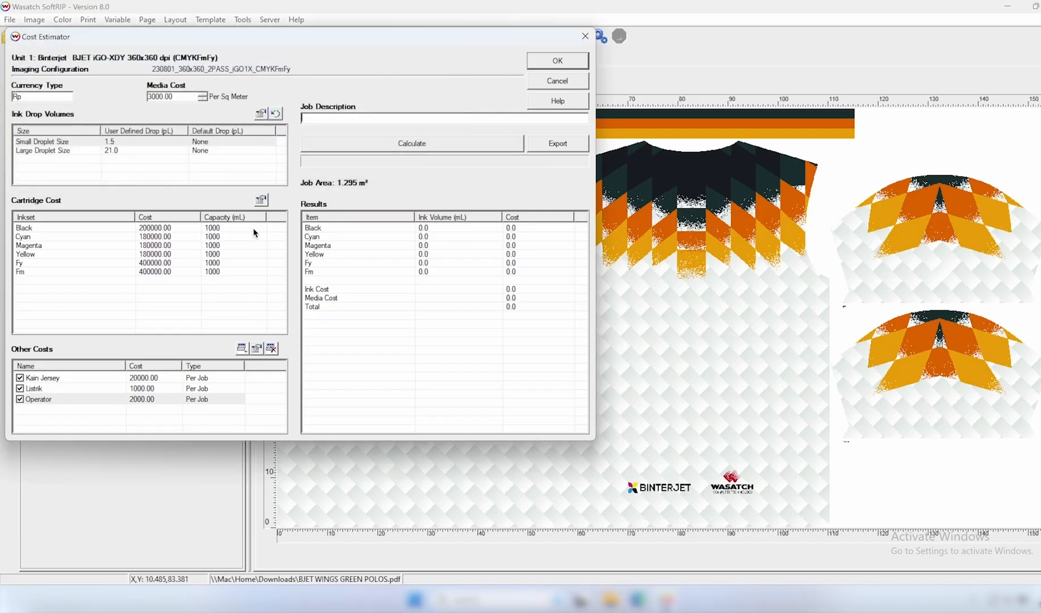
pyautogui.click(261, 200)
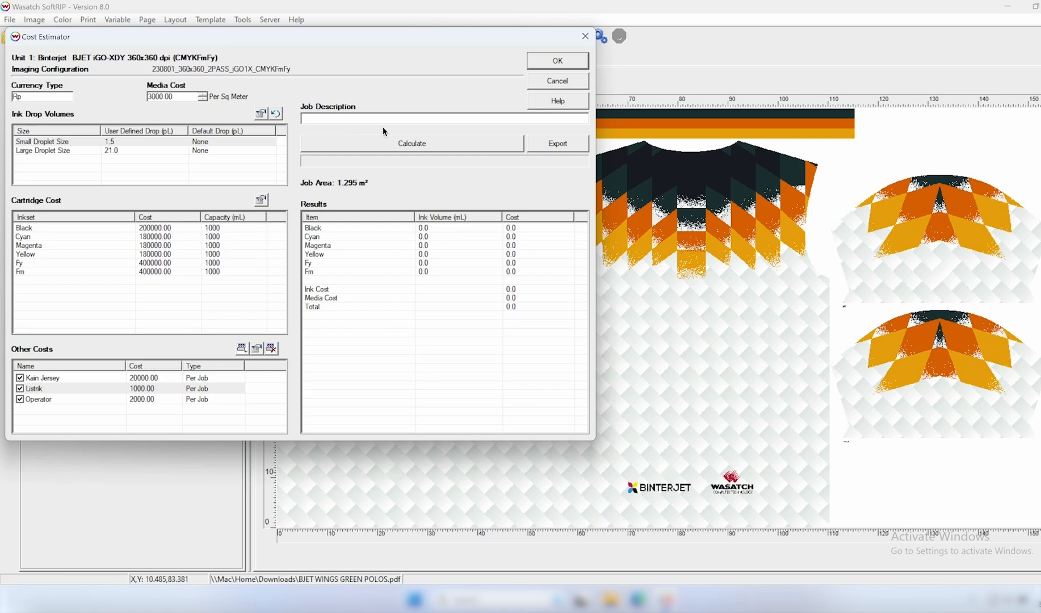
# Step: Enter BJET WINGS as the job description and calculate the job's cost
pyautogui.write('BJET WINGS')
pyautogui.click(443, 149)
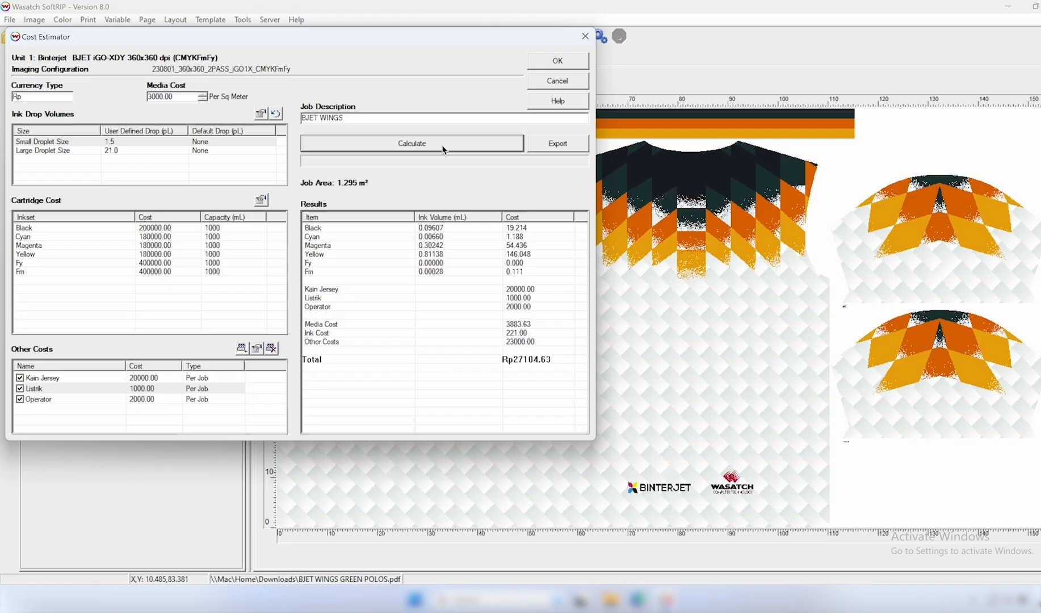
# Step: Export the BJET WINGS cost estimate to HTML and view the report in the browser
pyautogui.click(575, 149)
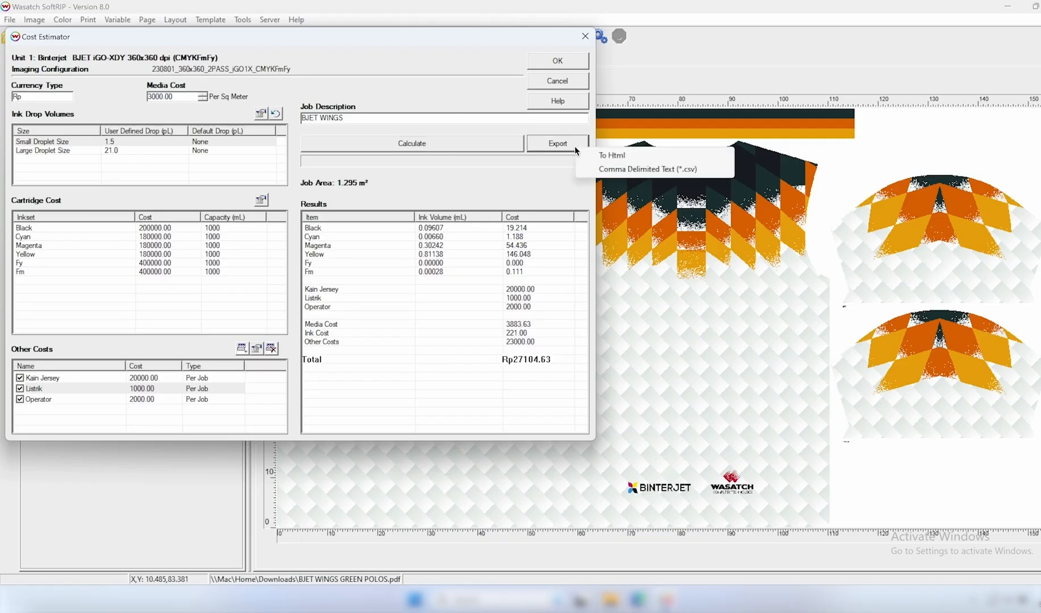
pyautogui.click(601, 156)
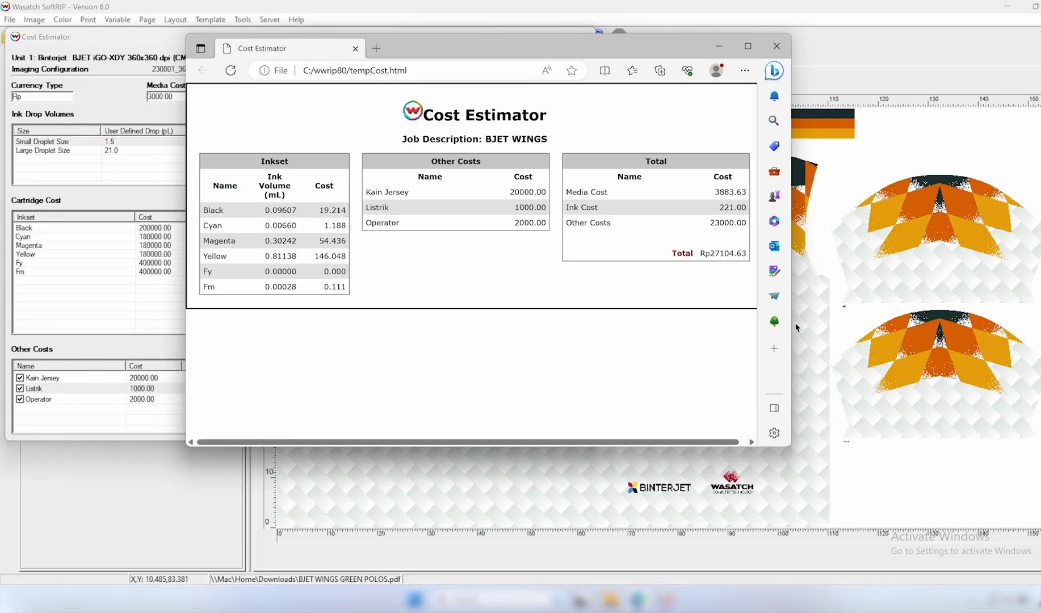
pyautogui.moveTo(793, 327); pyautogui.dragTo(915, 327)
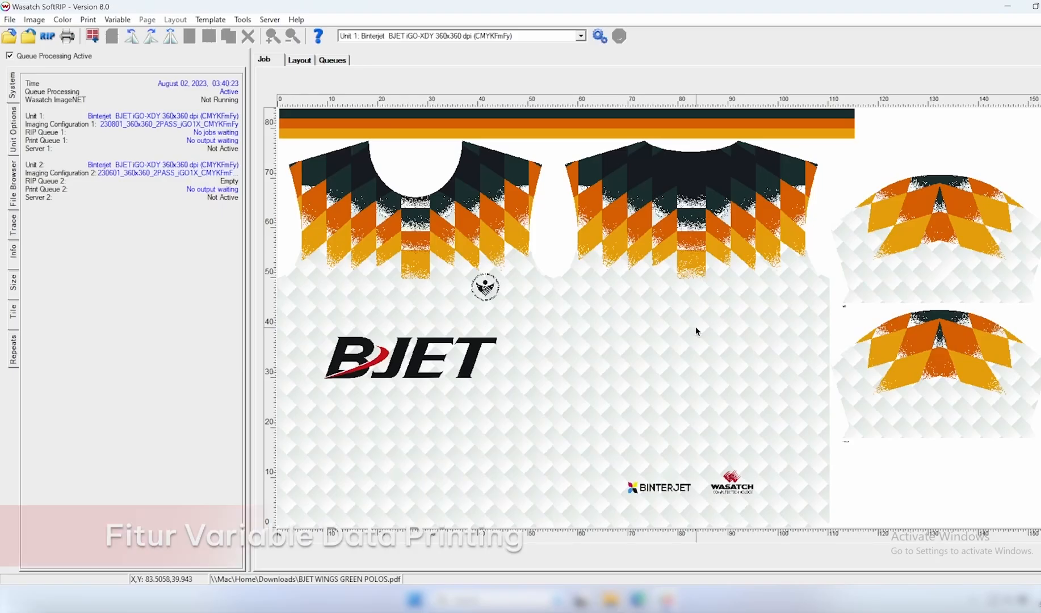
# Step: Draw a Nama data field about 25.2 by 7.0 on the shirt's back in Variable Data Printing, with Jersey M54 font expanding and shrinking to fit height
pyautogui.click(119, 22)
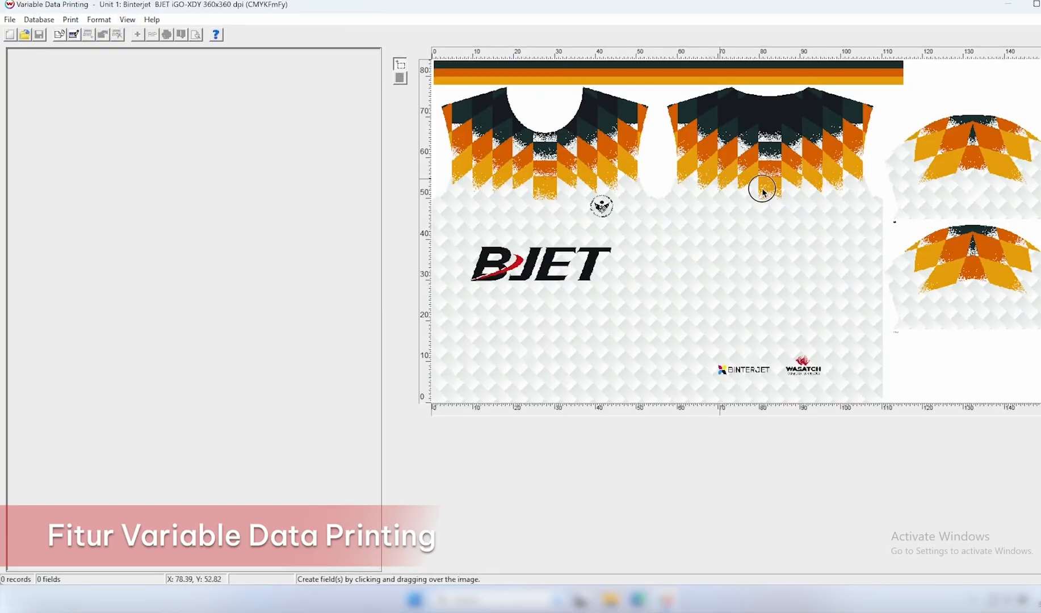
pyautogui.moveTo(824, 204); pyautogui.dragTo(821, 205)
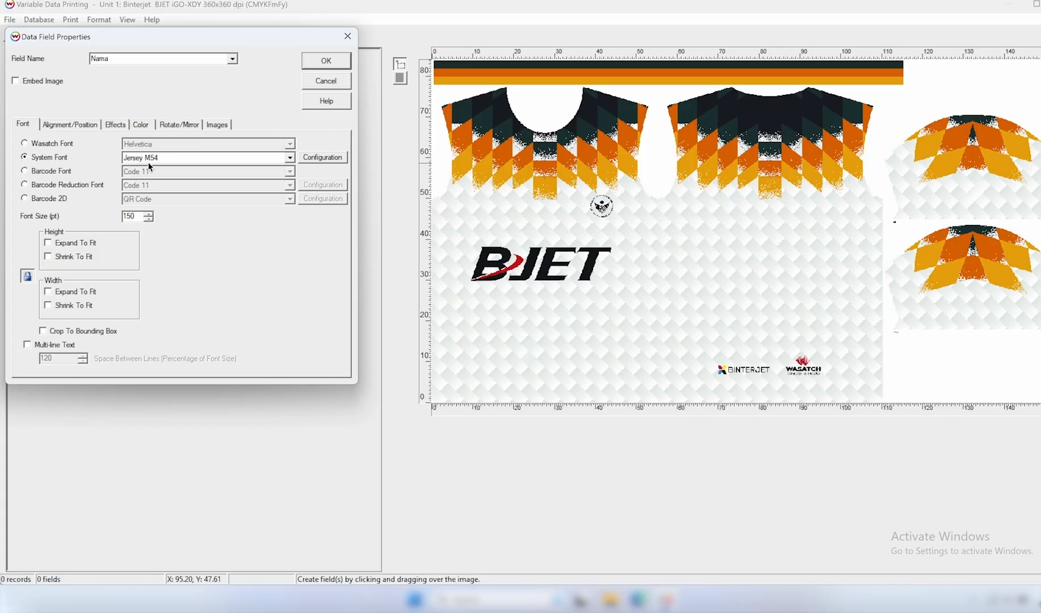
pyautogui.click(48, 243)
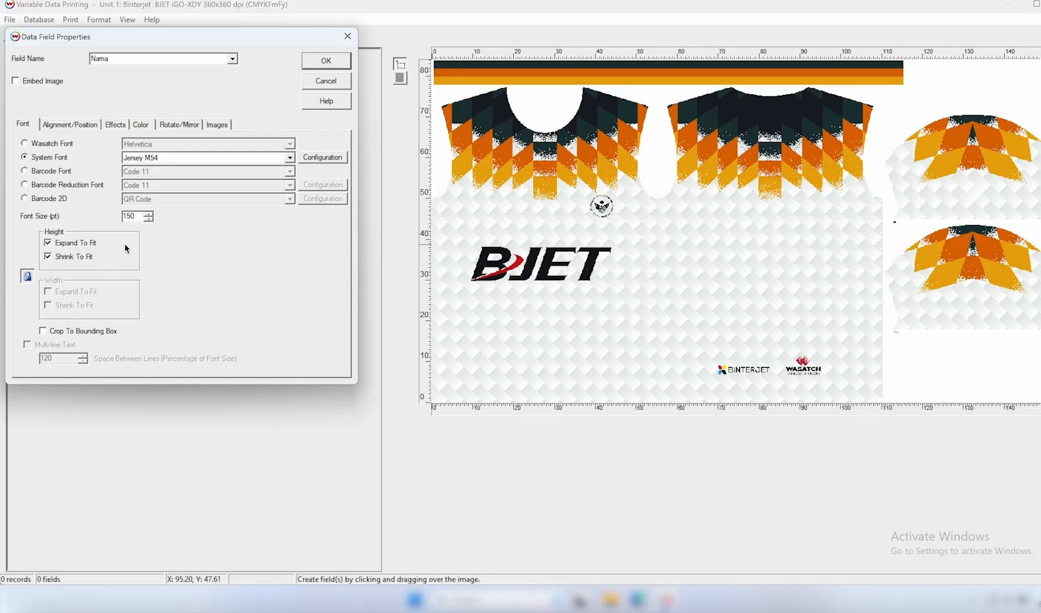
pyautogui.moveTo(136, 217); pyautogui.dragTo(113, 218)
# Step: Set the Nama field's horizontal and vertical alignment to Center
pyautogui.click(69, 126)
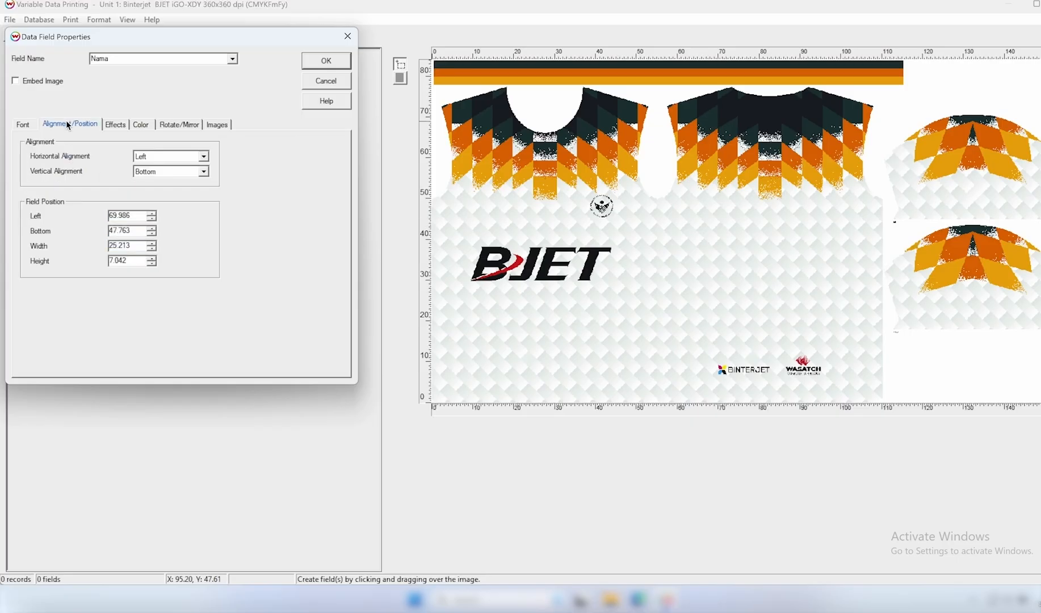
pyautogui.click(145, 167)
pyautogui.click(158, 171)
pyautogui.click(157, 172)
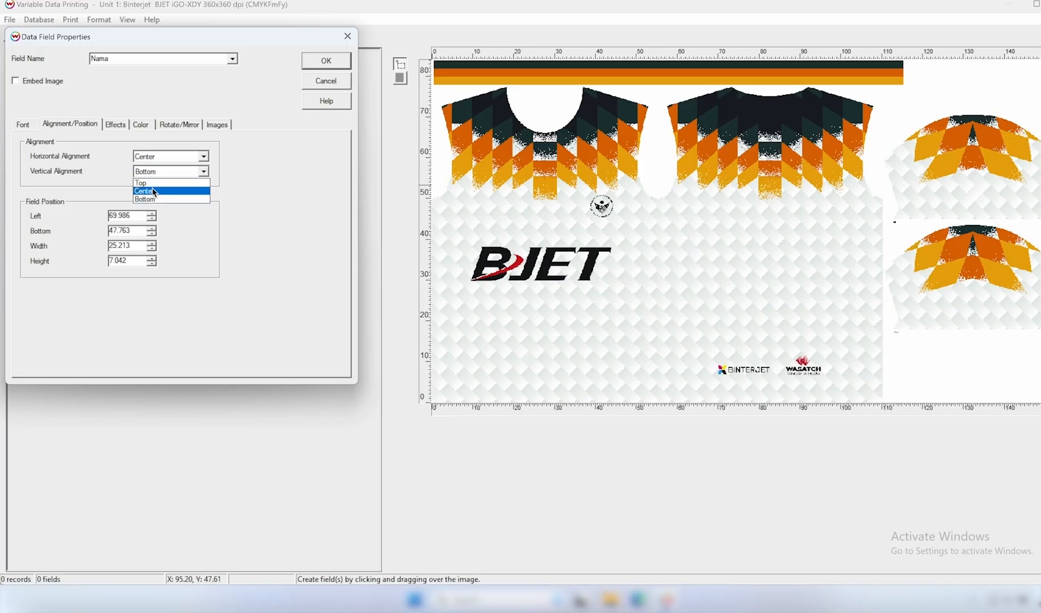
pyautogui.click(156, 192)
# Step: Set the Nama field's text color to RGB 0, 0, 0 after trying the CIELab/sRGB chooser and cancelling it
pyautogui.click(121, 126)
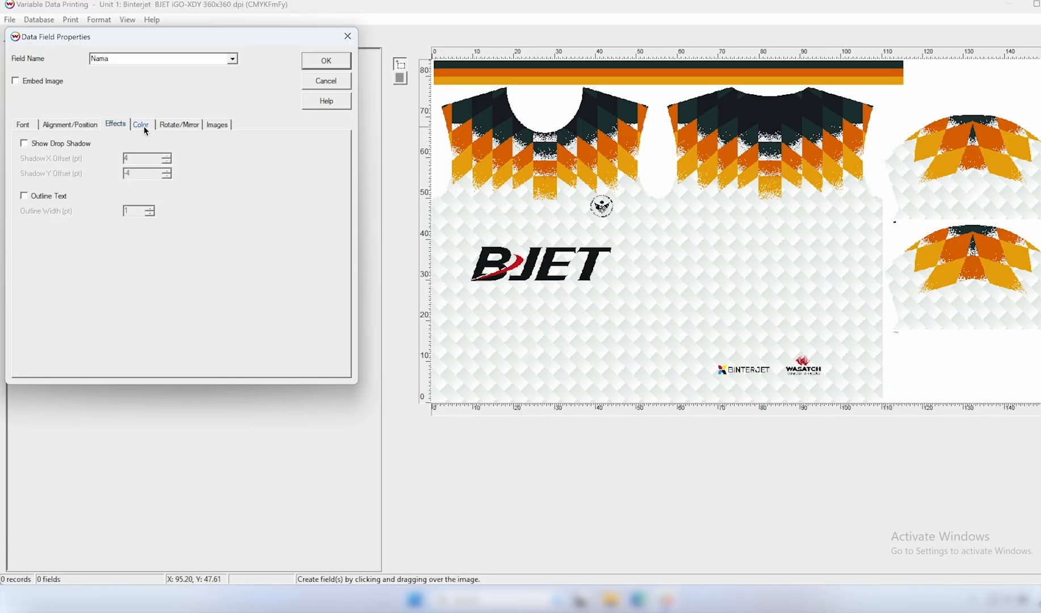
pyautogui.click(145, 127)
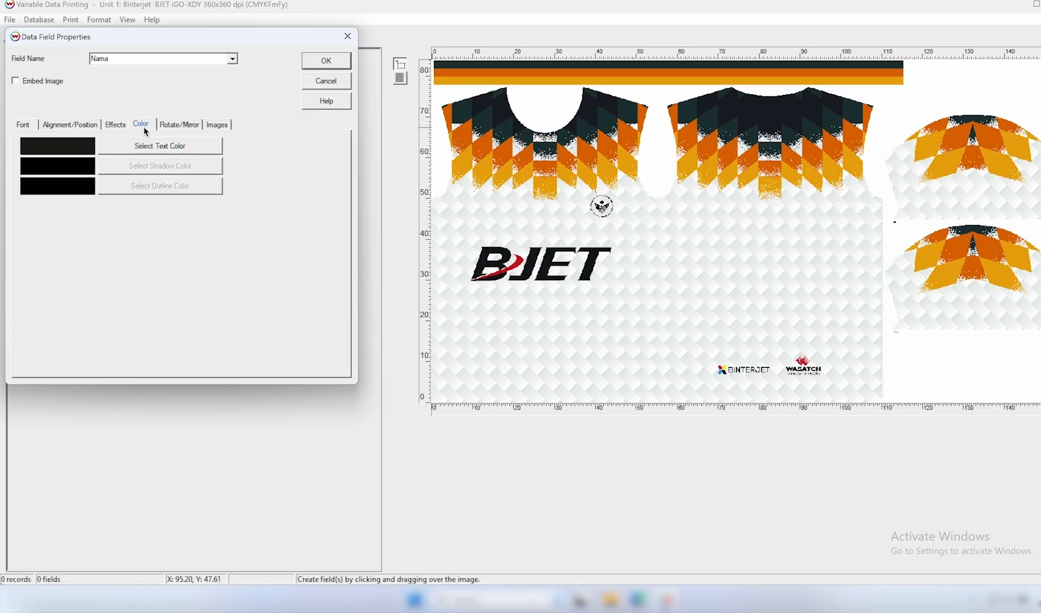
pyautogui.click(132, 144)
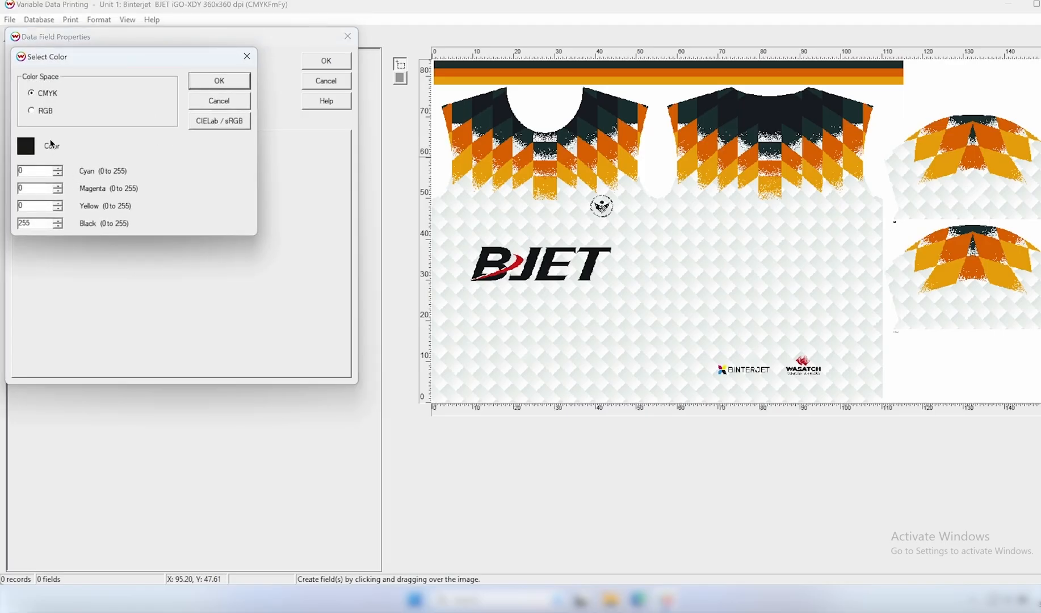
pyautogui.click(44, 111)
pyautogui.click(45, 94)
pyautogui.click(44, 111)
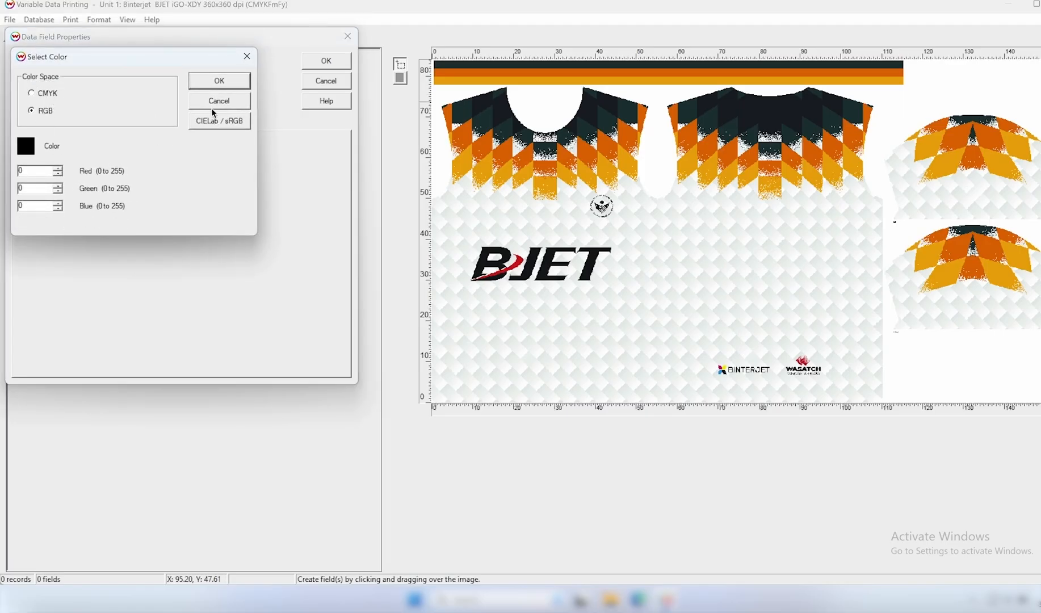
pyautogui.click(220, 120)
pyautogui.click(137, 117)
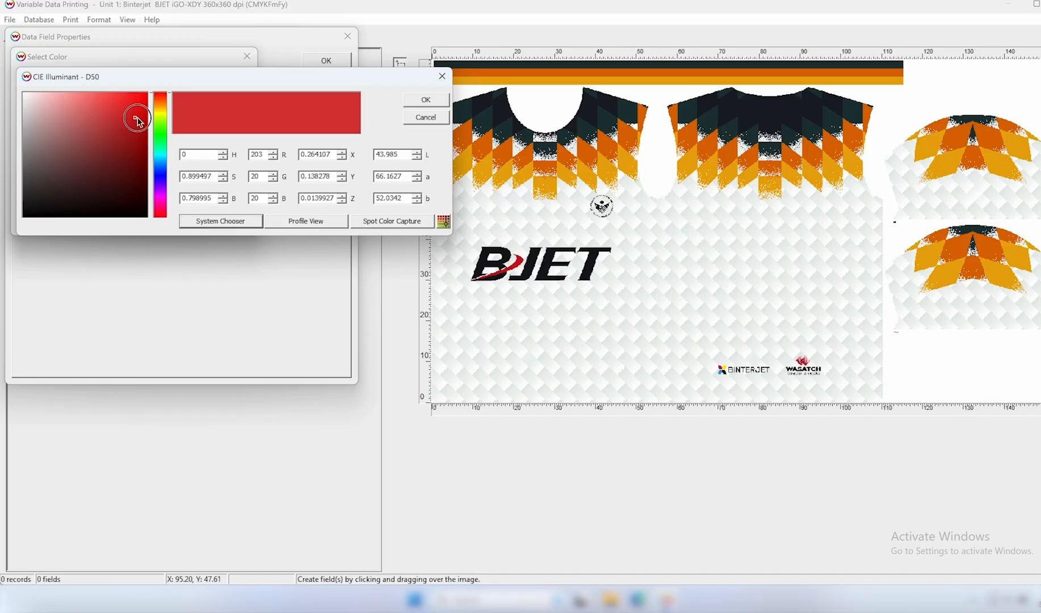
pyautogui.click(25, 109)
pyautogui.click(426, 118)
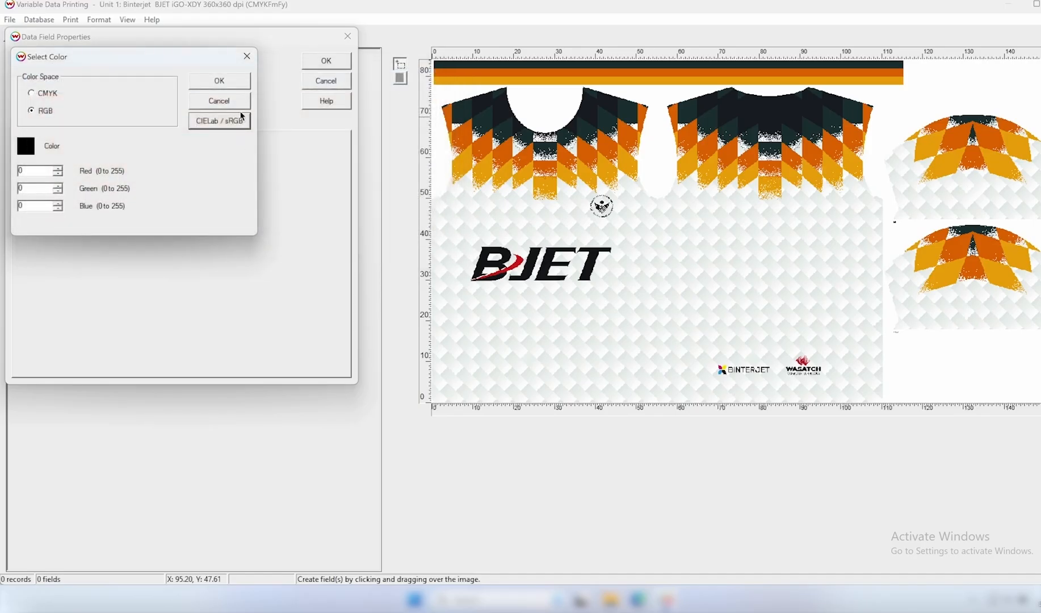
pyautogui.click(218, 84)
# Step: Check the Nama field's rotation, image and font settings, then confirm the field
pyautogui.click(190, 125)
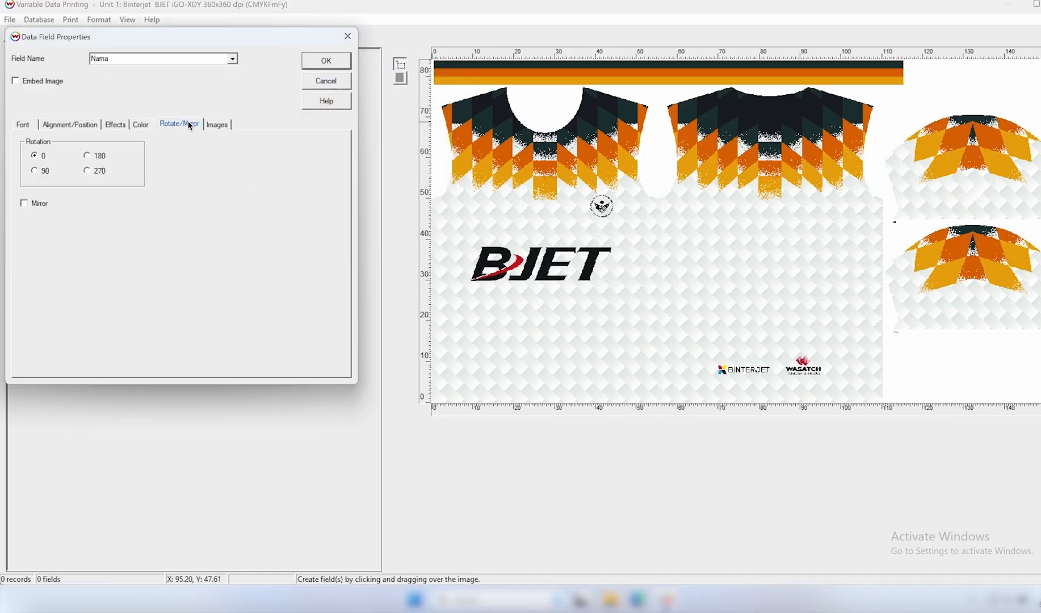
pyautogui.click(225, 126)
pyautogui.click(26, 127)
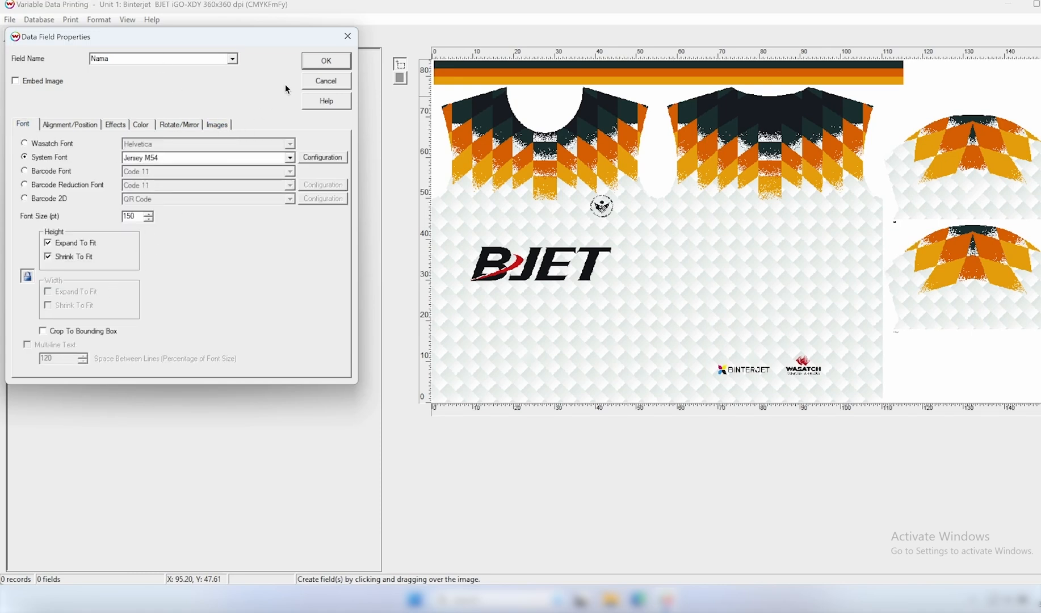
pyautogui.click(326, 60)
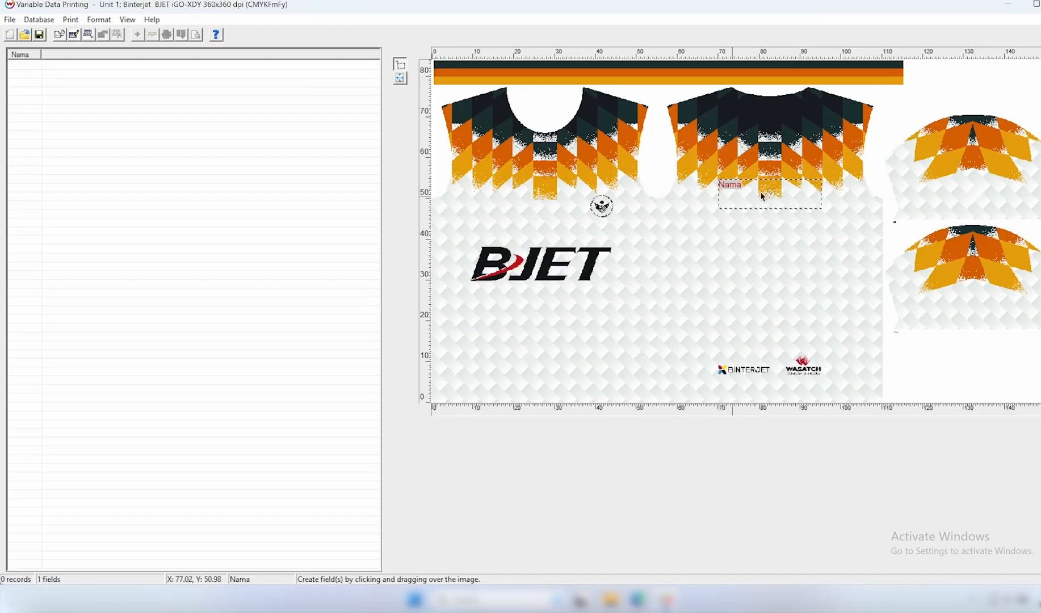
# Step: Set the Nama field's bottom position to 40 and add a Nomor field beneath it on the shirt's back
pyautogui.rightClick(799, 195)
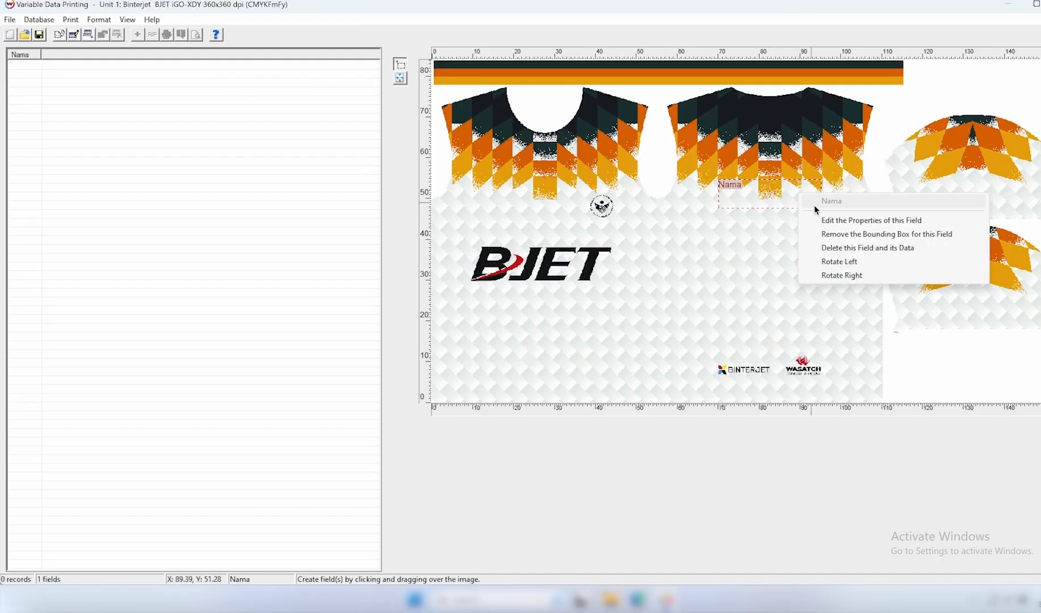
pyautogui.click(822, 220)
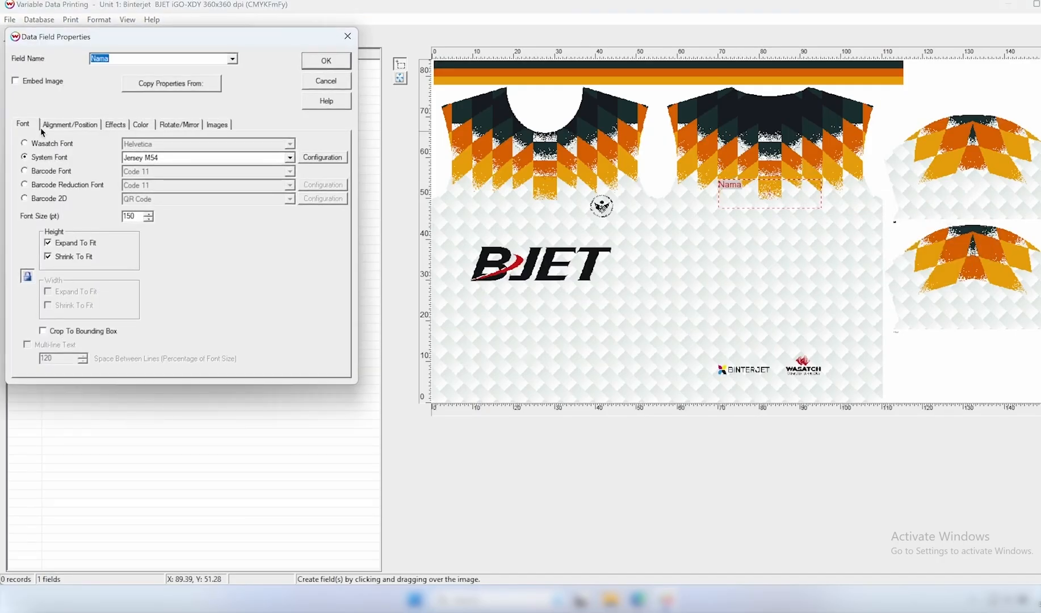
pyautogui.click(63, 124)
pyautogui.doubleClick(138, 231)
pyautogui.write('40')
pyautogui.press('Return')
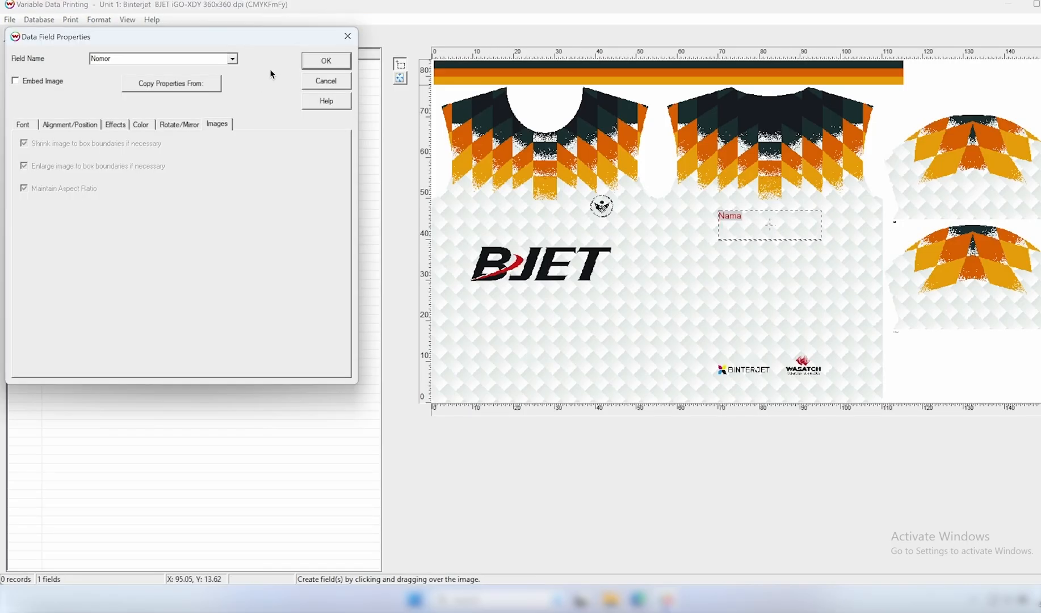
pyautogui.click(312, 60)
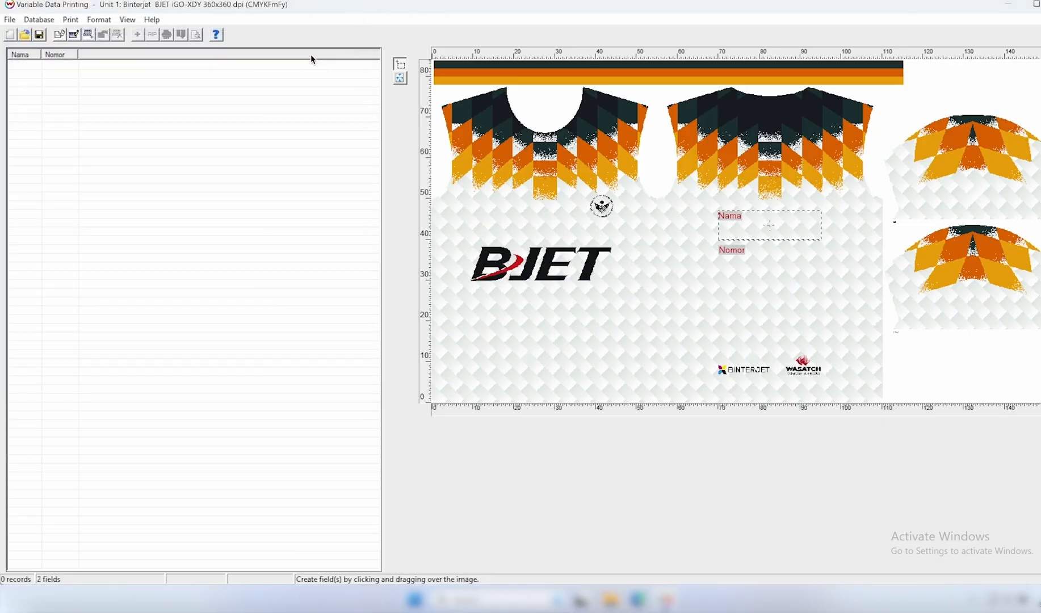
# Step: Add the first record with the player's name and Nomor 8
pyautogui.rightClick(20, 66)
pyautogui.click(41, 70)
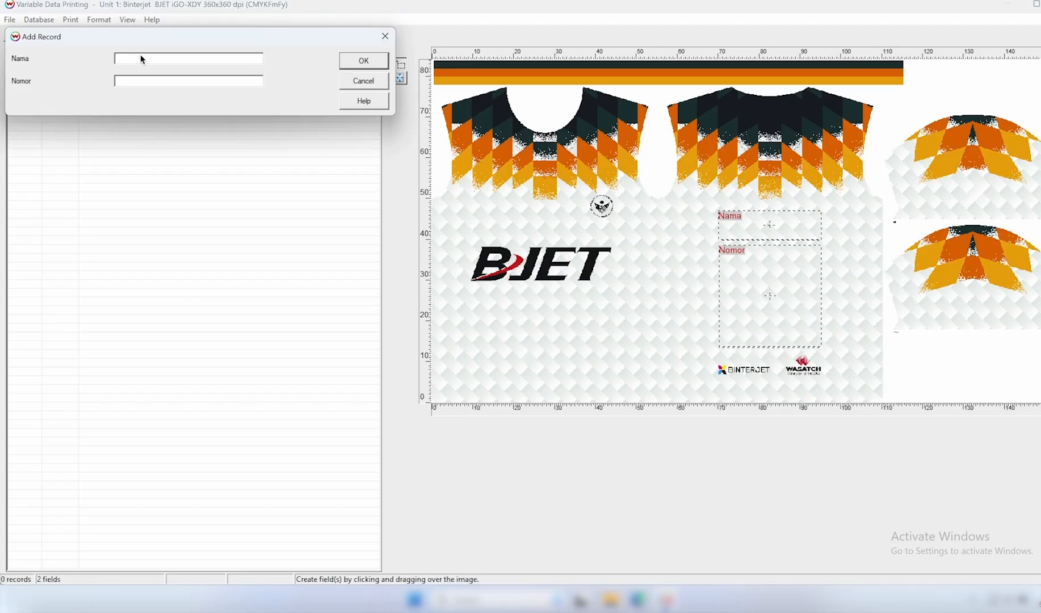
pyautogui.write('Jus')
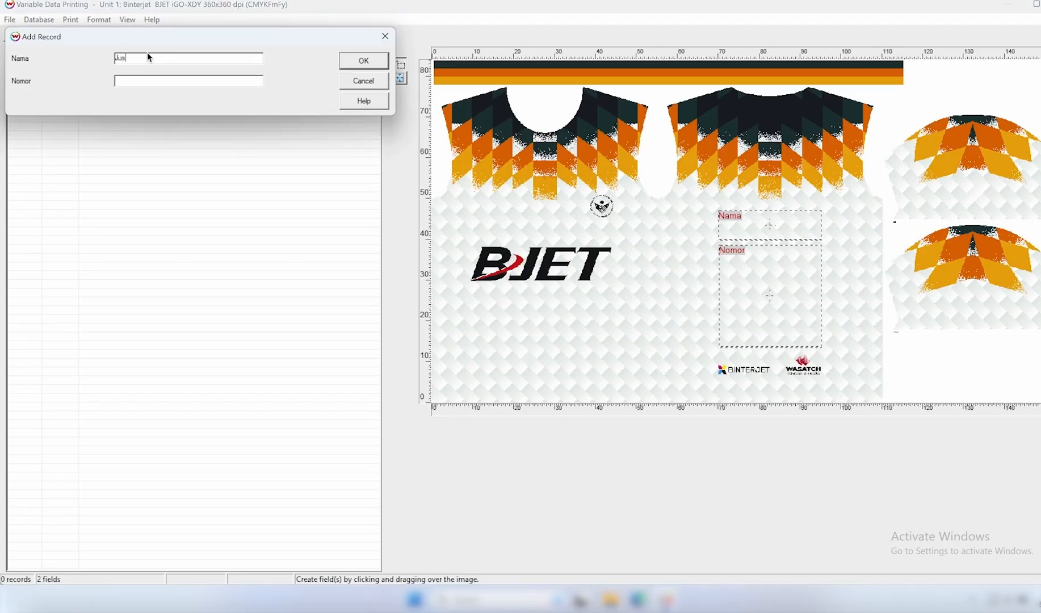
pyautogui.write('tin 8')
pyautogui.click(350, 60)
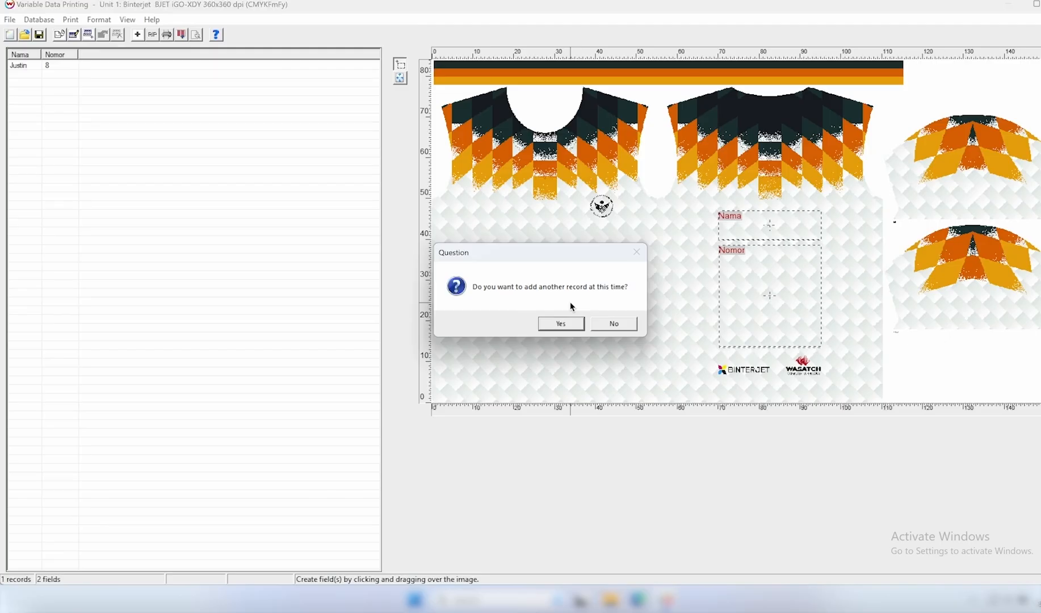
# Step: Add two more records with the players' names and Nomor 10 and 15, and decline adding another
pyautogui.click(560, 323)
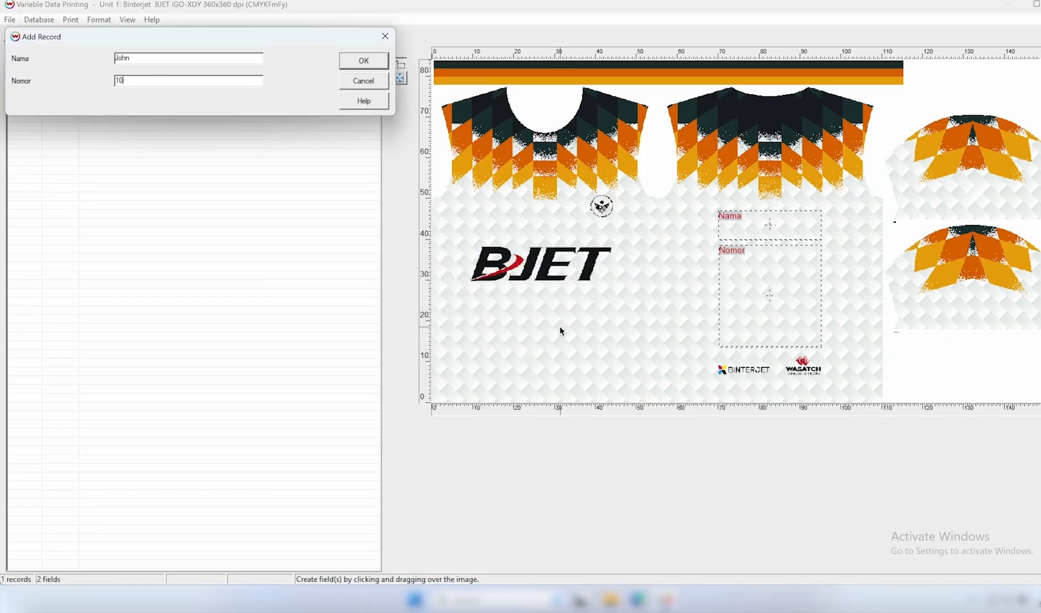
pyautogui.press('Return')
pyautogui.click(564, 327)
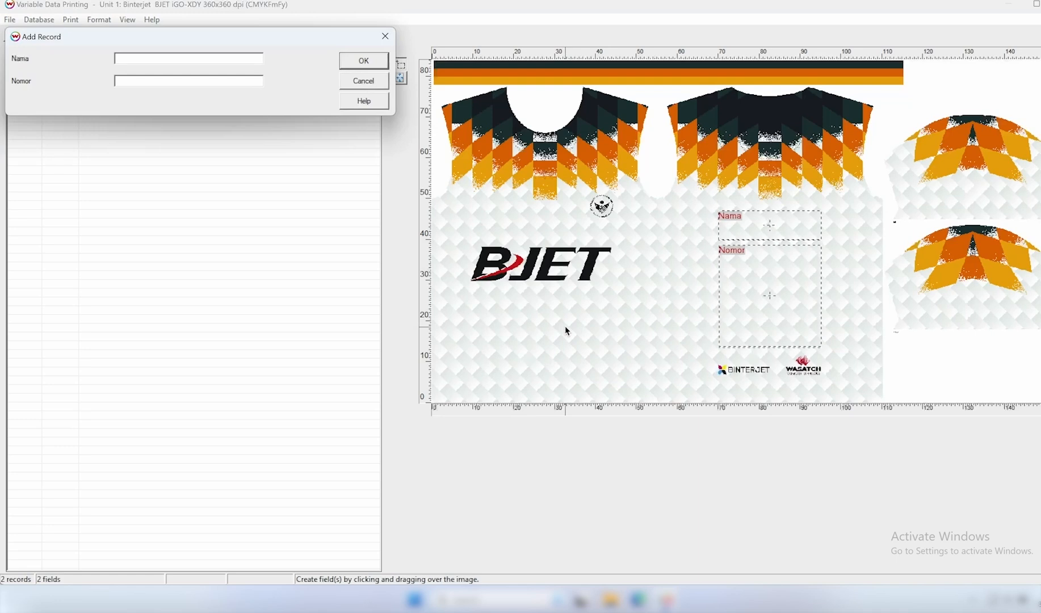
pyautogui.write('Kevin')
pyautogui.press('Tab')
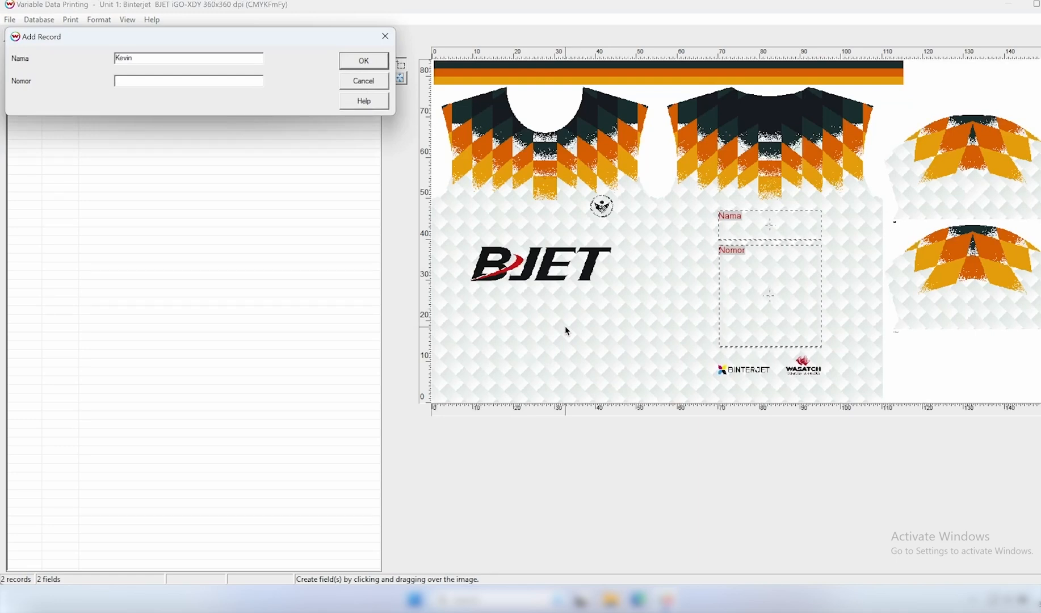
pyautogui.write('15')
pyautogui.press('Return')
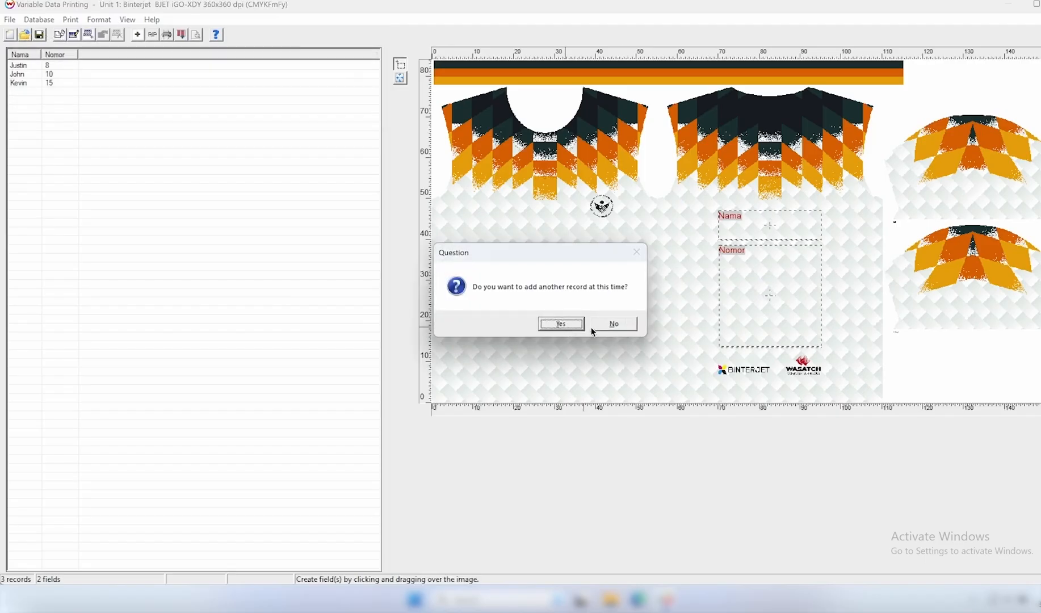
pyautogui.click(623, 328)
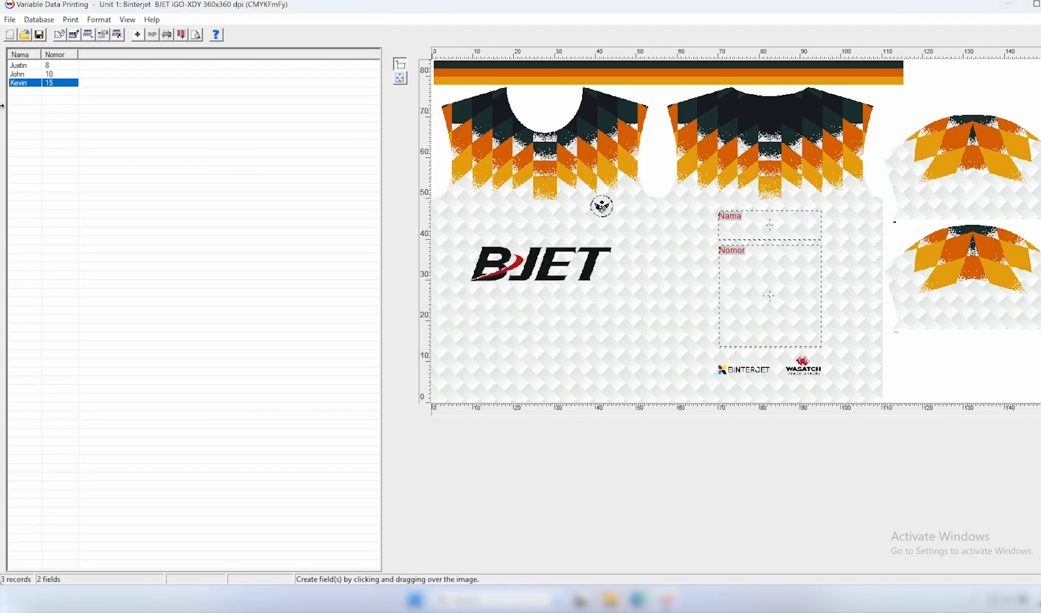
# Step: Preview the record with Nomor 15 on the shirt and look over the available print and RIP options
pyautogui.rightClick(33, 84)
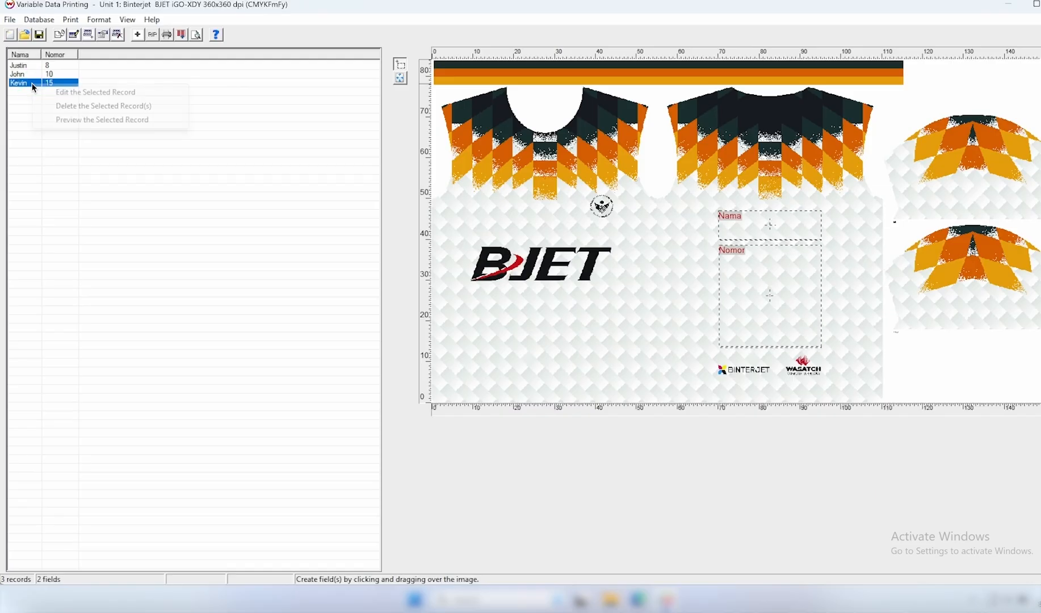
pyautogui.click(73, 119)
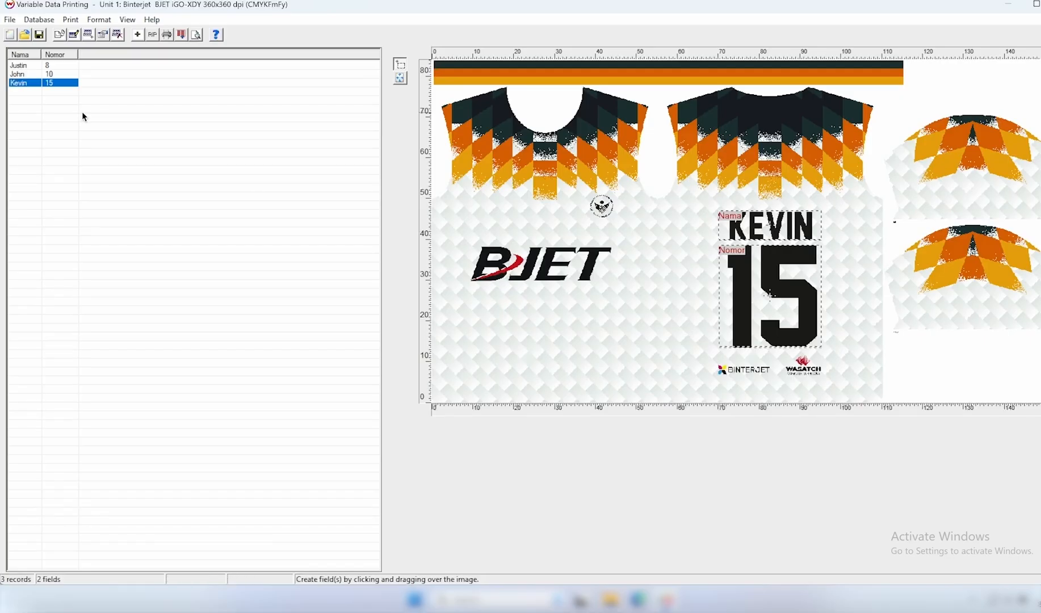
pyautogui.click(72, 20)
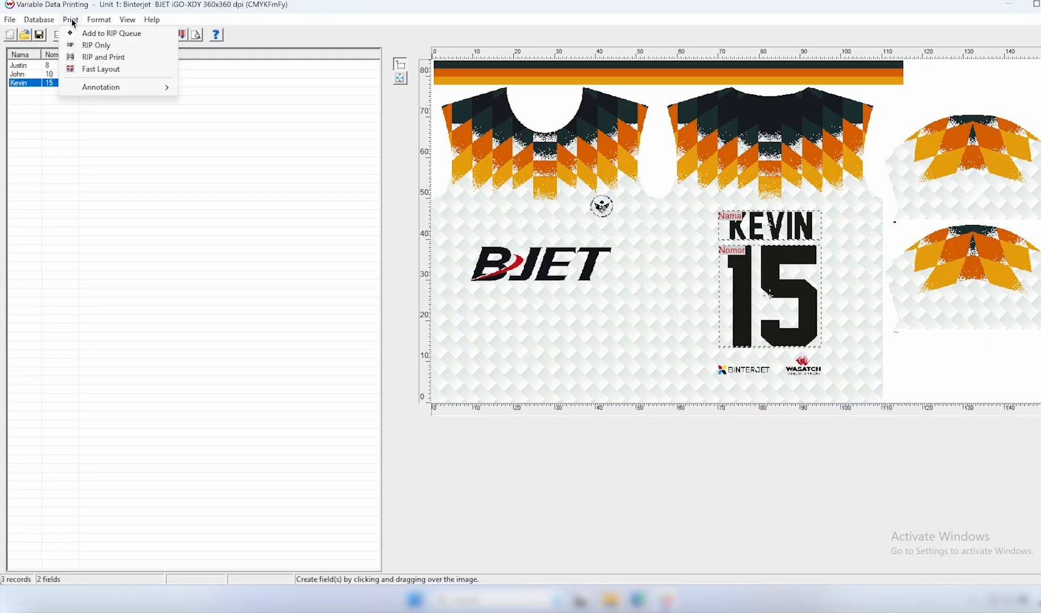
pyautogui.click(100, 60)
# Step: Save the variable data layout on the Desktop as a template named BJET WINGS TEMPLATE
pyautogui.click(10, 20)
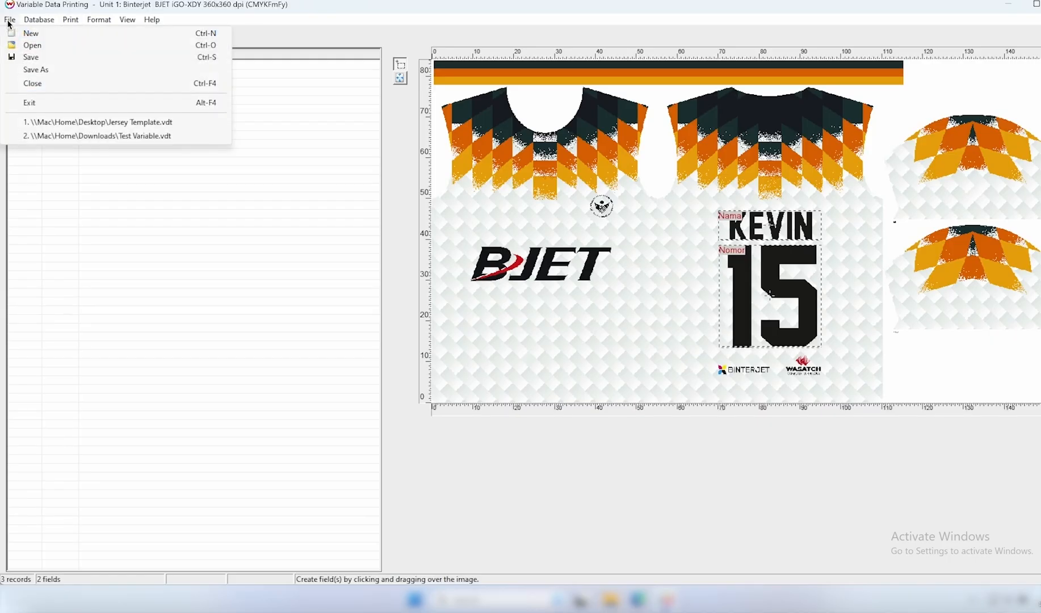
pyautogui.click(35, 71)
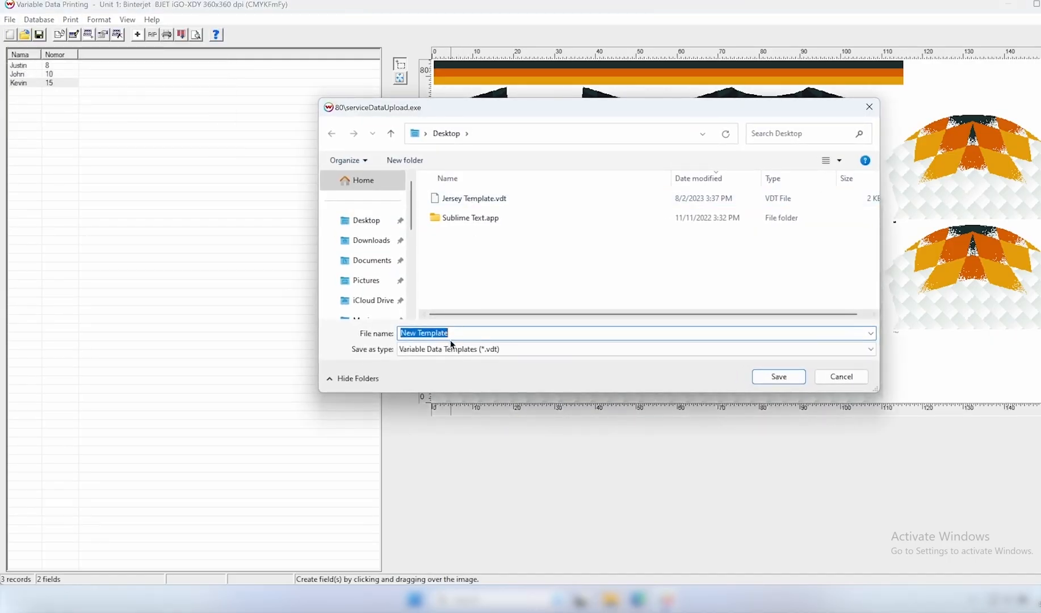
pyautogui.write('BJET WINGS TEMPLATE')
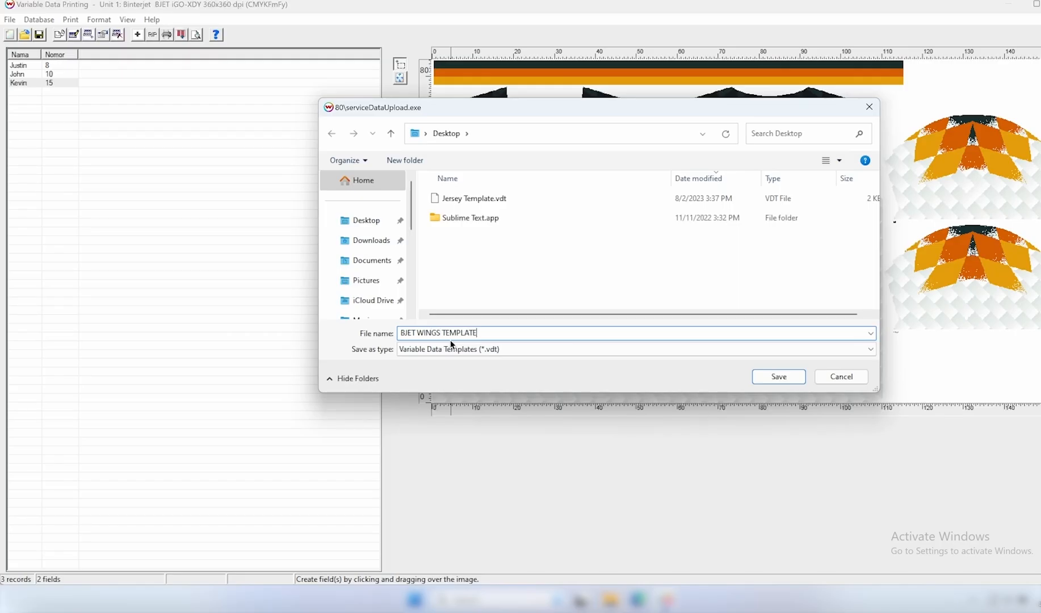
pyautogui.click(786, 378)
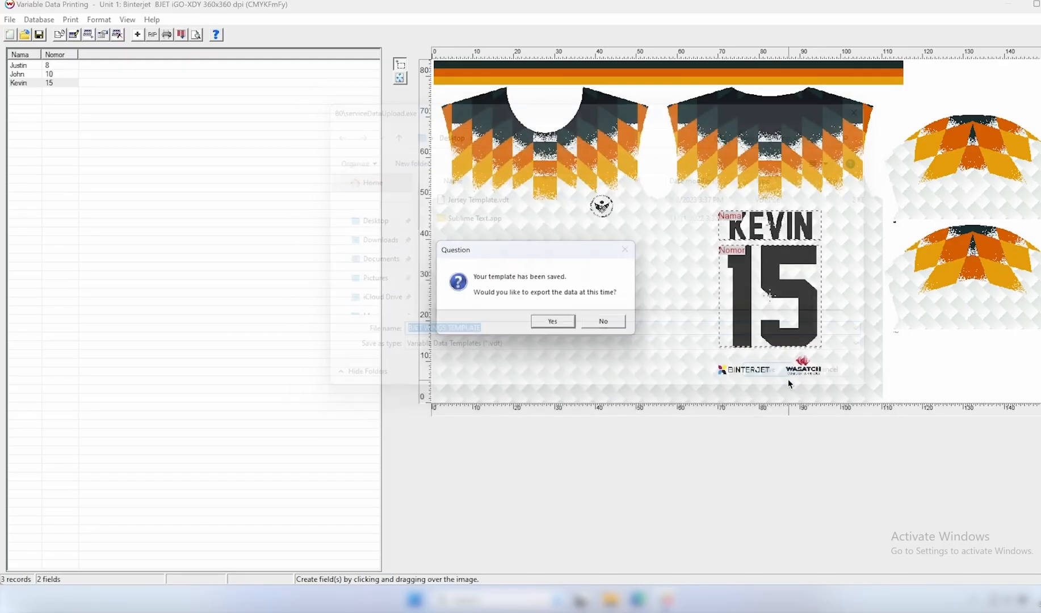
# Step: Export the records to the Desktop as a comma-delimited file named BJET WINGS DATABASE
pyautogui.click(557, 325)
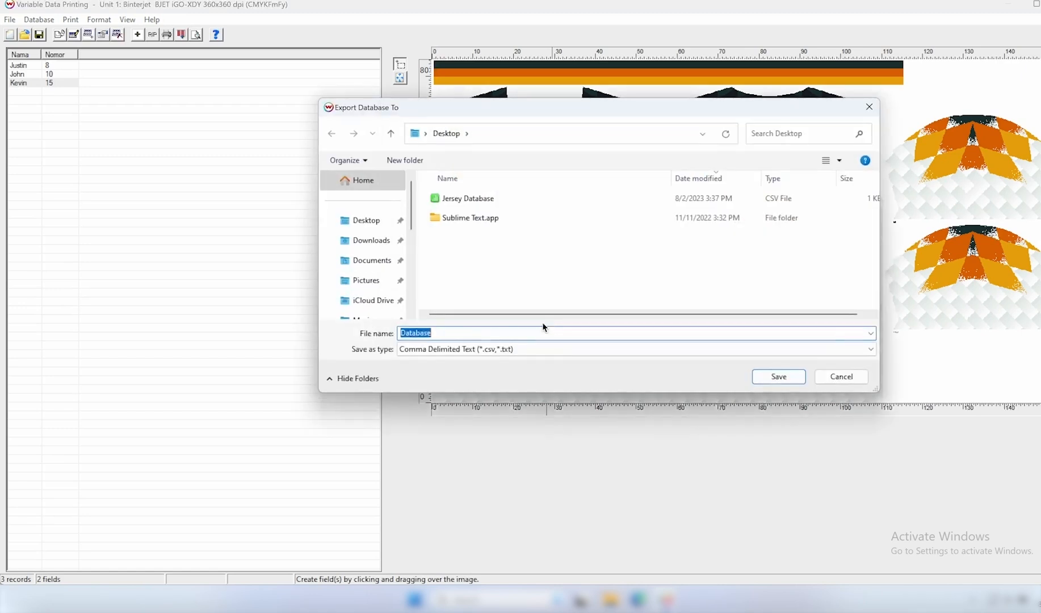
pyautogui.write('BJET')
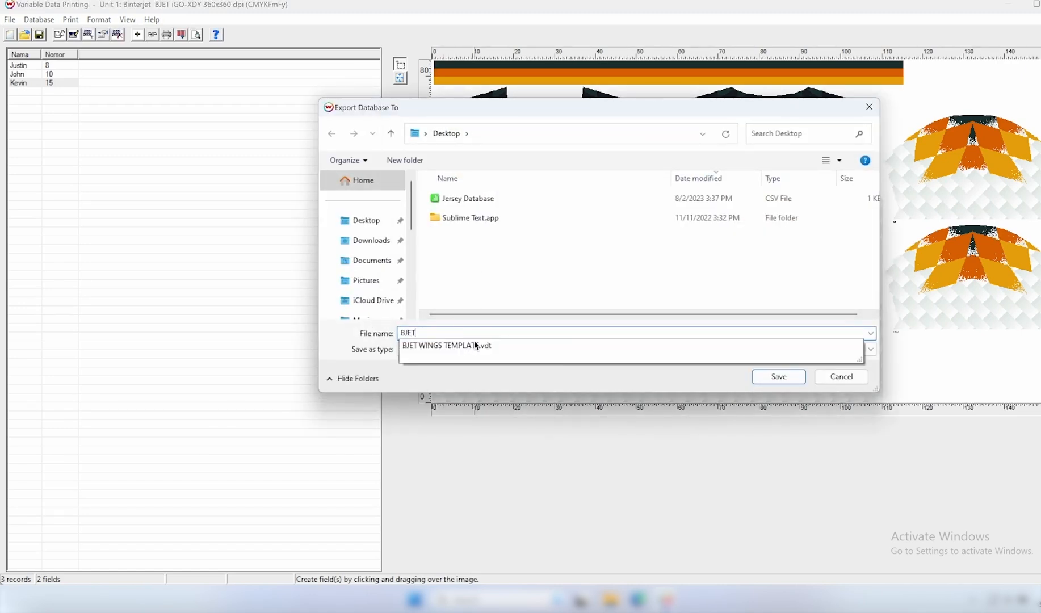
pyautogui.write(' WINGS DATABASE')
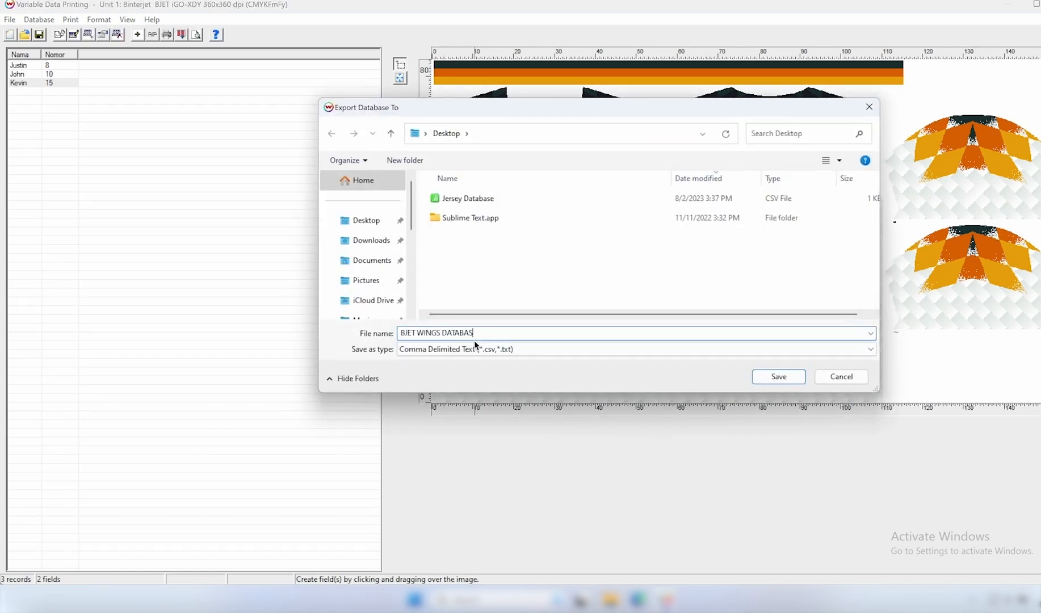
pyautogui.click(786, 379)
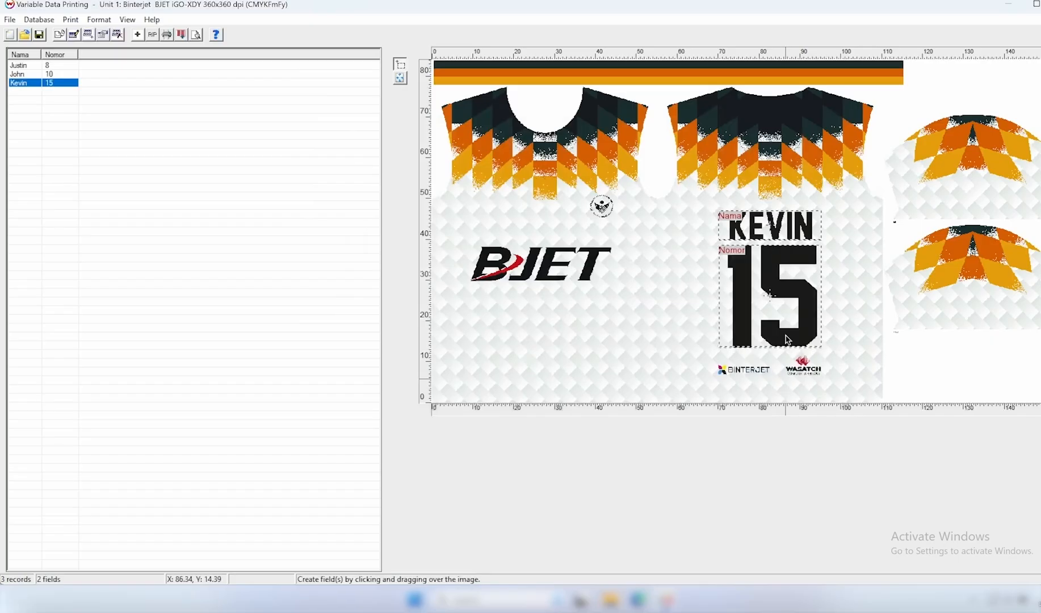
# Step: Close the current variable data session and load the saved BJET WINGS TEMPLATE onto the jersey
pyautogui.click(1040, 5)
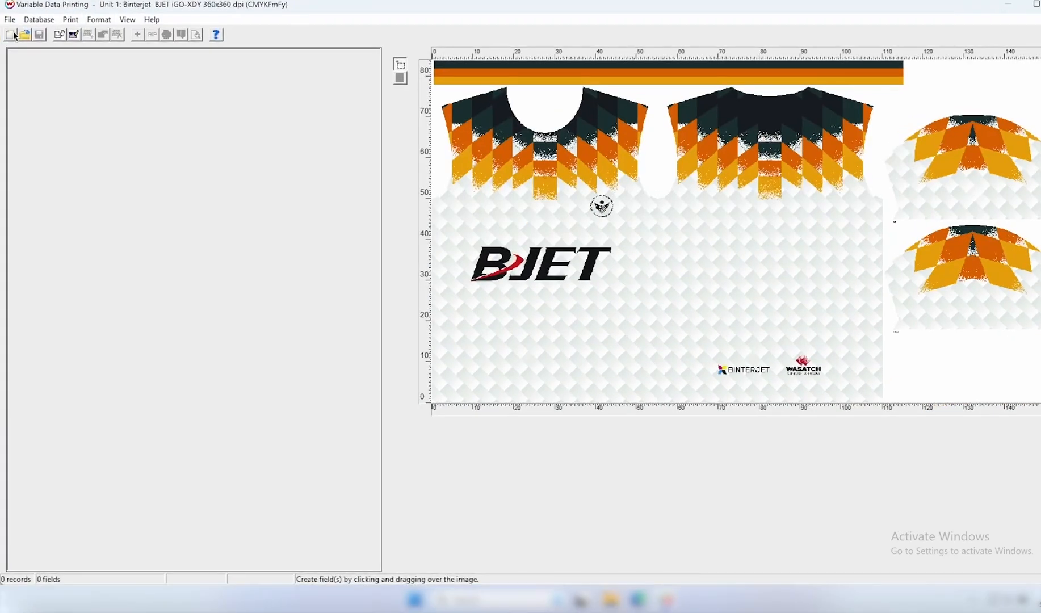
pyautogui.click(10, 21)
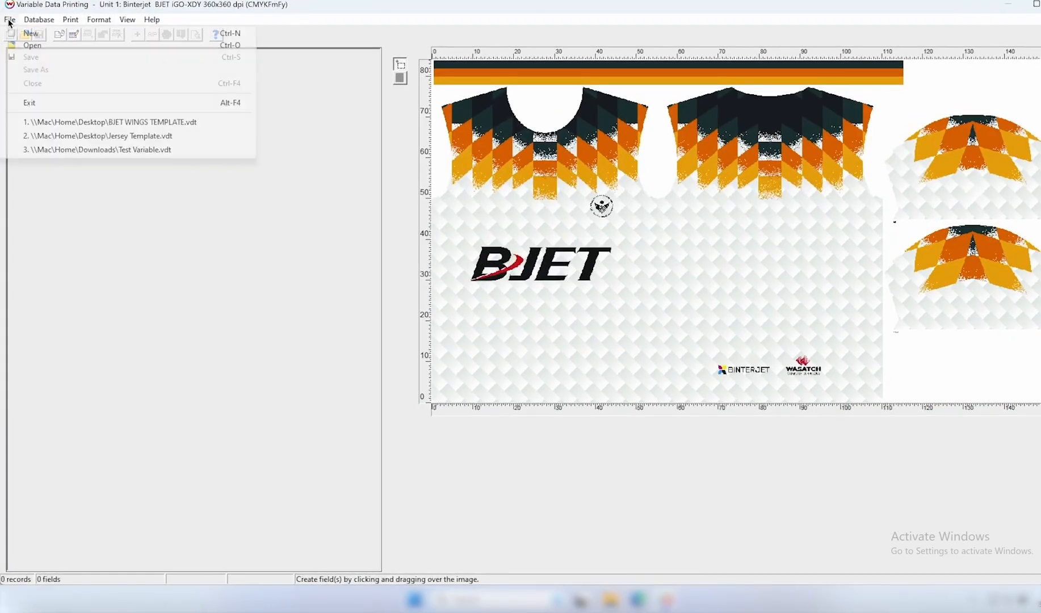
pyautogui.click(33, 45)
pyautogui.doubleClick(471, 199)
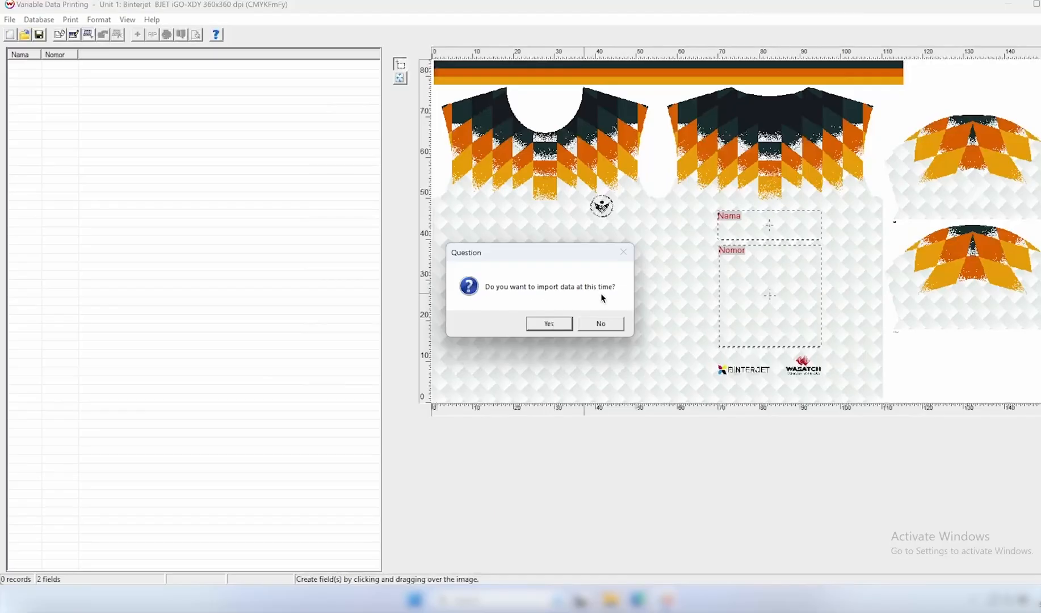
# Step: Import the records from the BJET WINGS DATABASE file into the loaded template
pyautogui.click(555, 325)
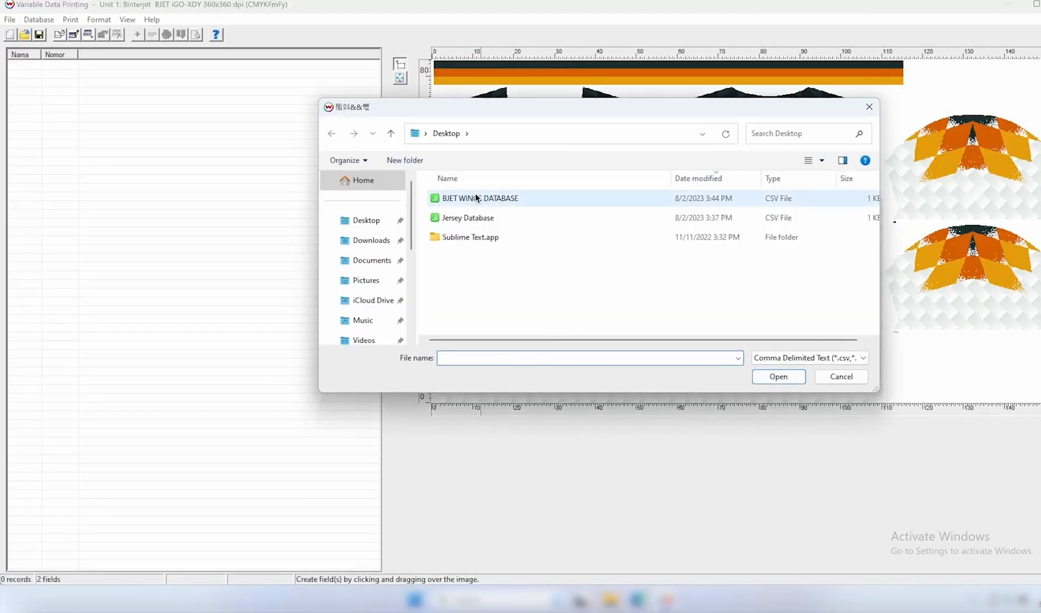
pyautogui.doubleClick(471, 197)
pyautogui.click(534, 334)
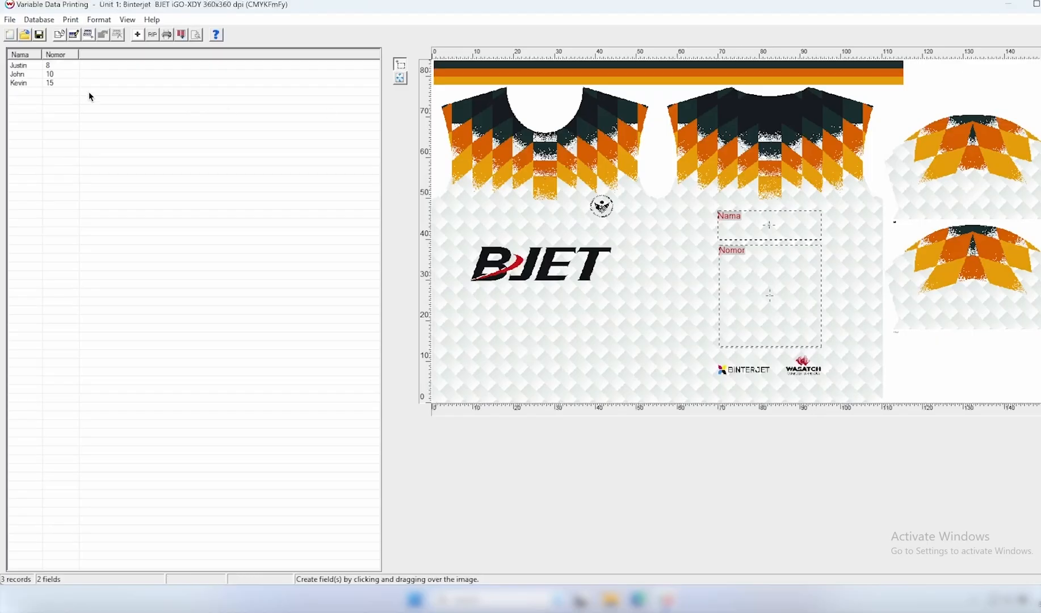
# Step: Preview the first record, Nomor 8, on the jersey
pyautogui.click(20, 66)
pyautogui.rightClick(23, 67)
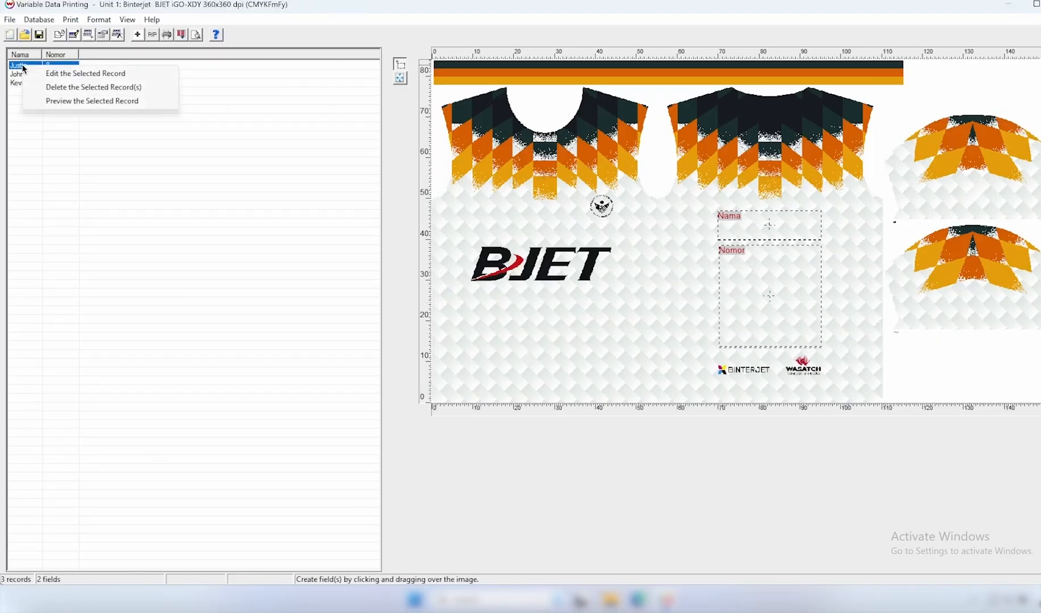
pyautogui.click(52, 100)
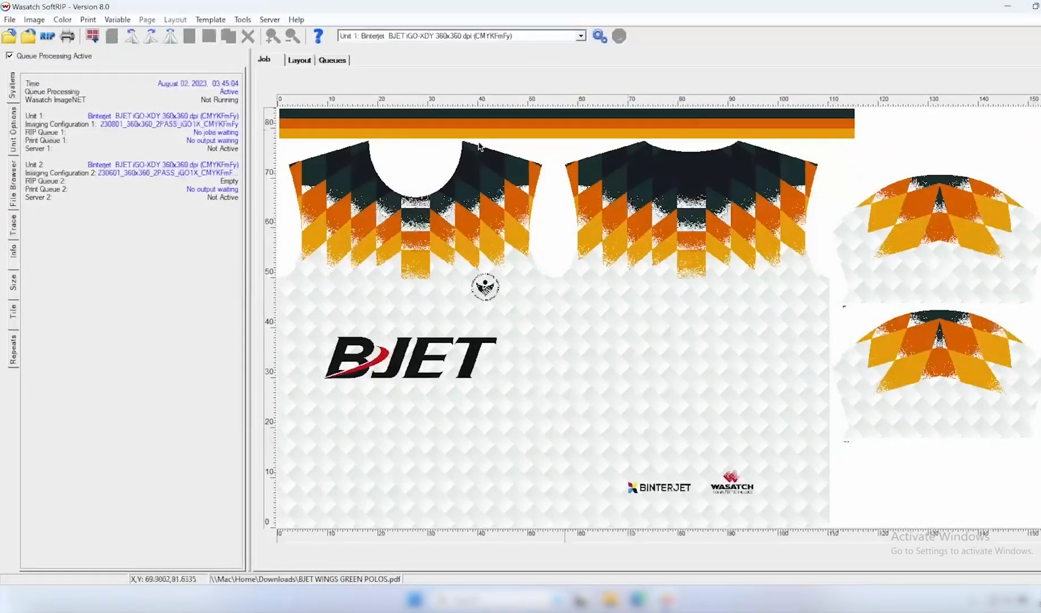
# Step: Inspect the previews of the three variable data jersey jobs, Rec2, Rec3 and Rec1, in Unit 1's print queue
pyautogui.click(333, 60)
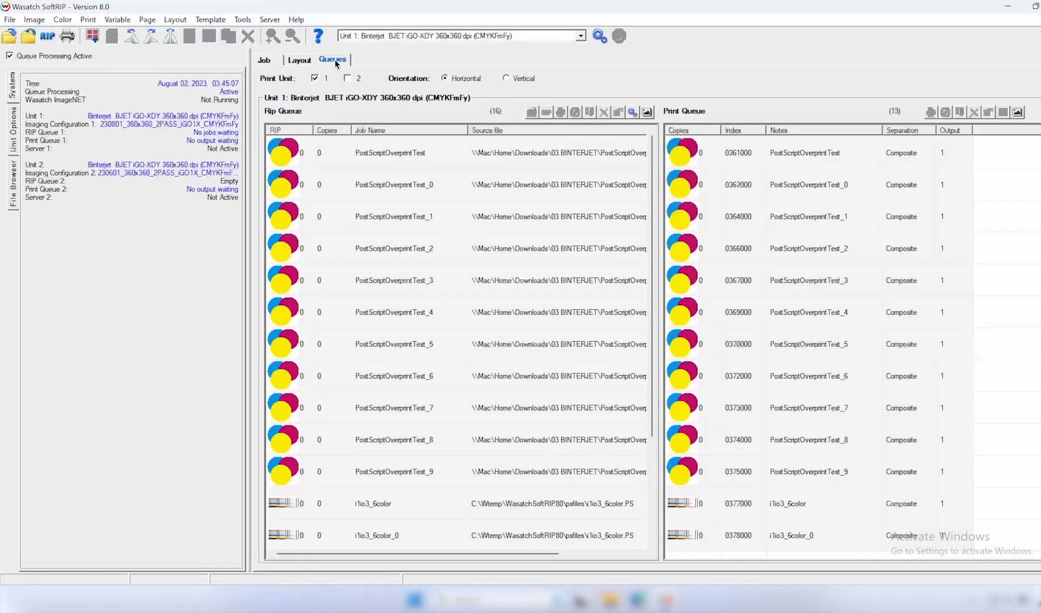
pyautogui.doubleClick(730, 474)
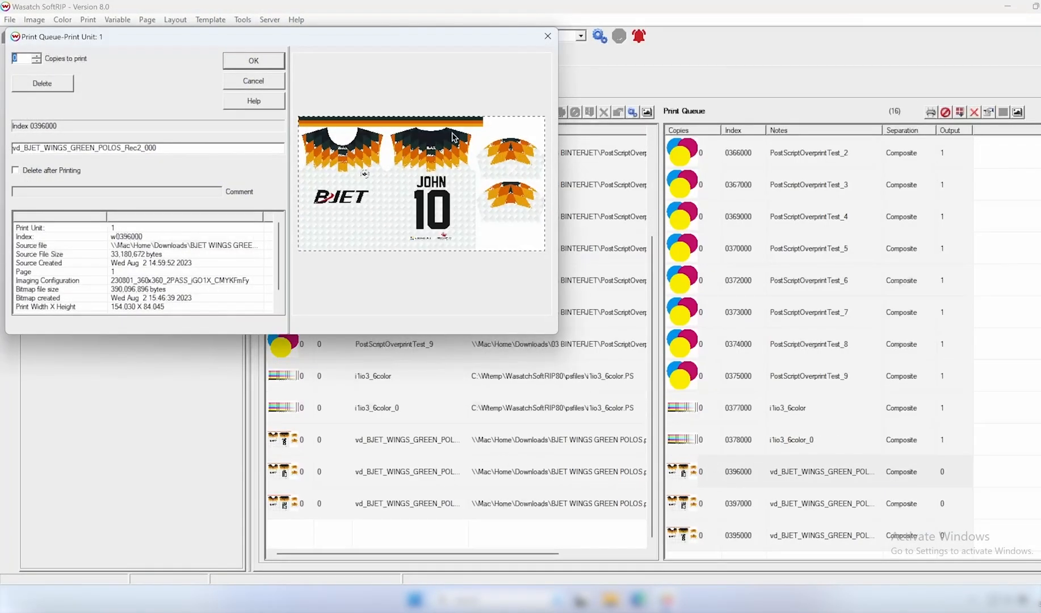
pyautogui.doubleClick(685, 504)
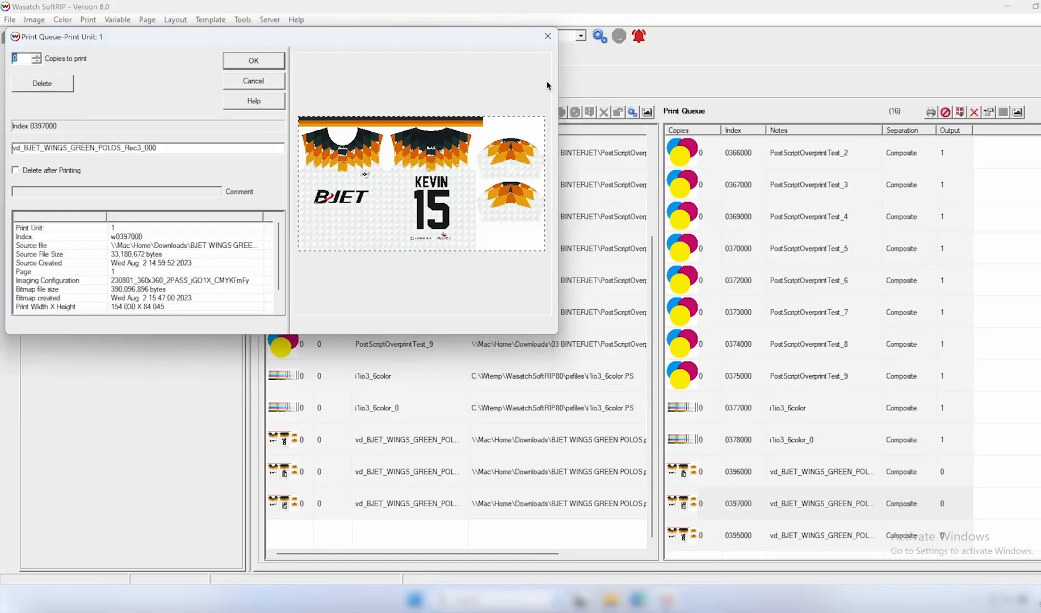
pyautogui.click(547, 37)
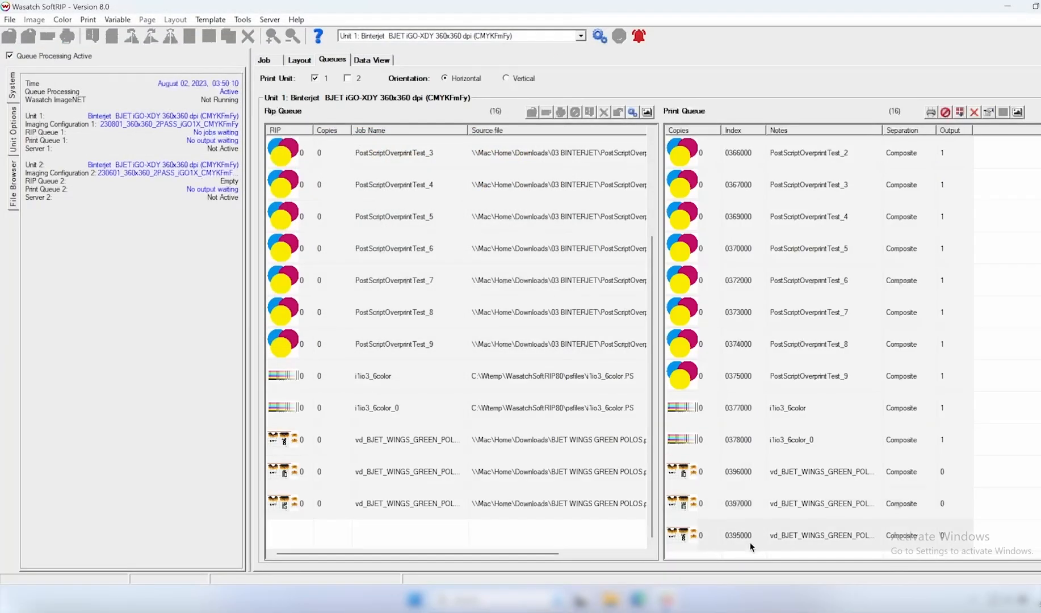
pyautogui.doubleClick(731, 536)
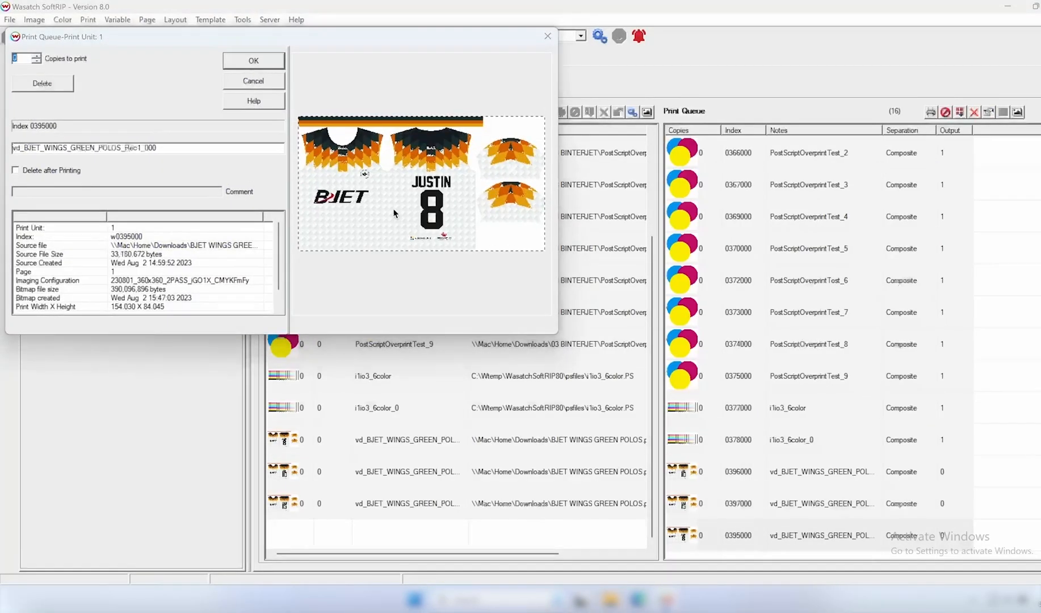
pyautogui.click(254, 81)
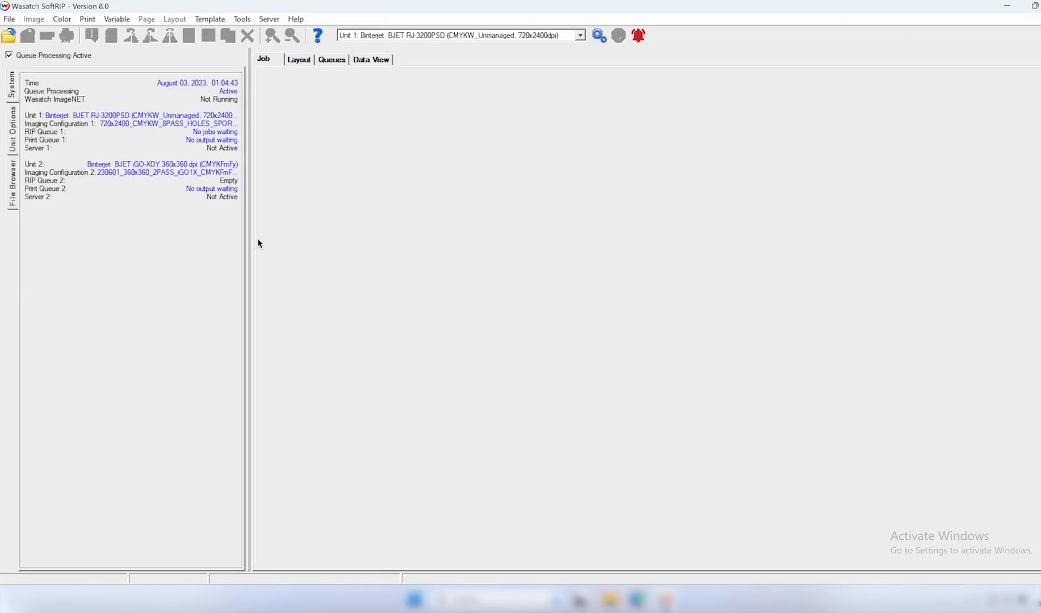
# Step: Open the recent image HotRod BullDog Transparent.png as the print job
pyautogui.click(60, 22)
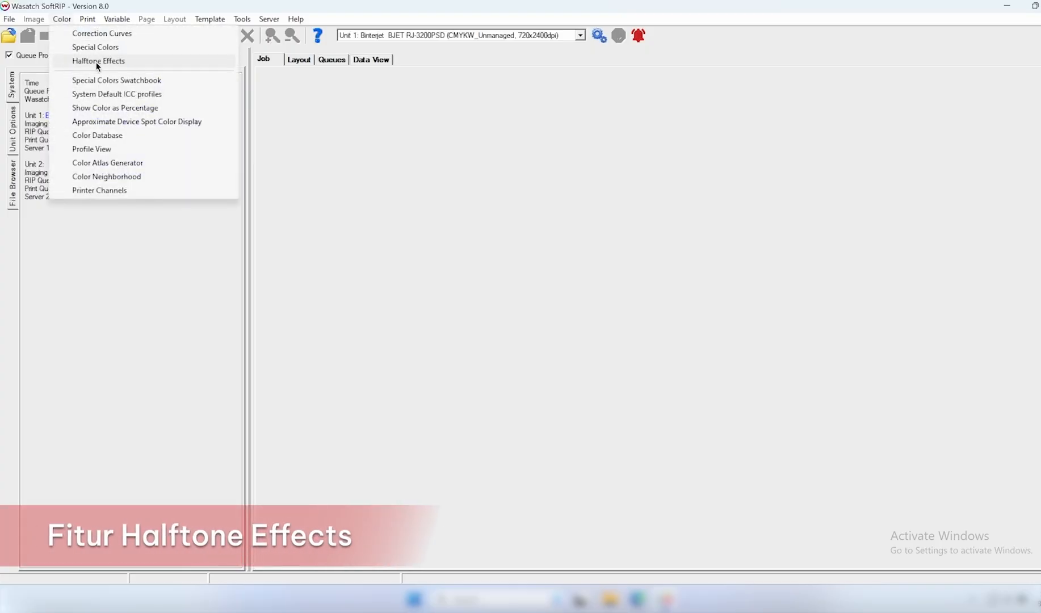
pyautogui.click(9, 18)
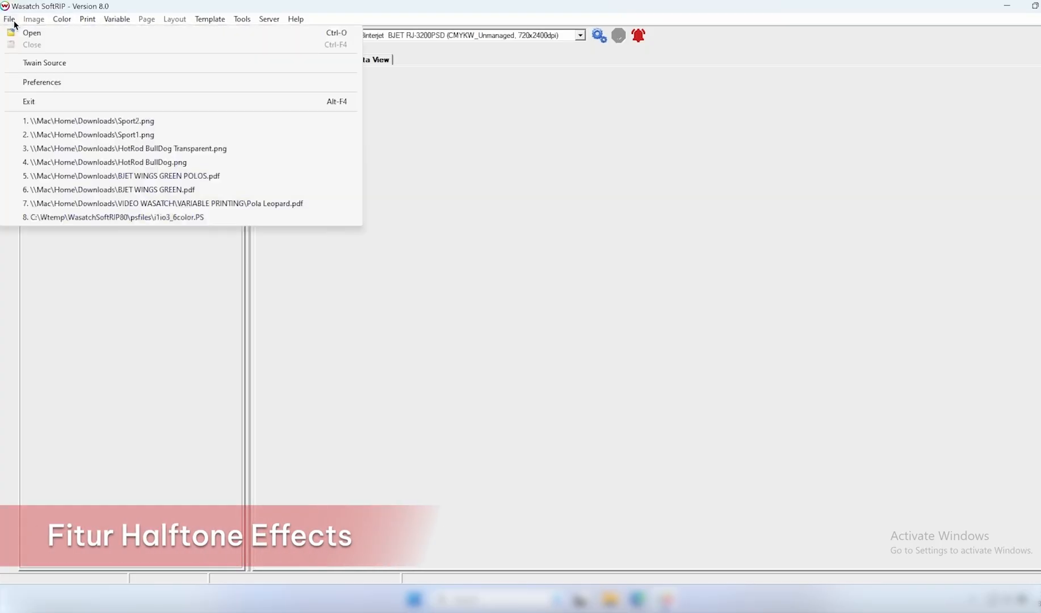
pyautogui.click(87, 147)
# Step: Choose Durability White 35lpi (basic) as the current halftone effect for the bulldog job
pyautogui.click(62, 19)
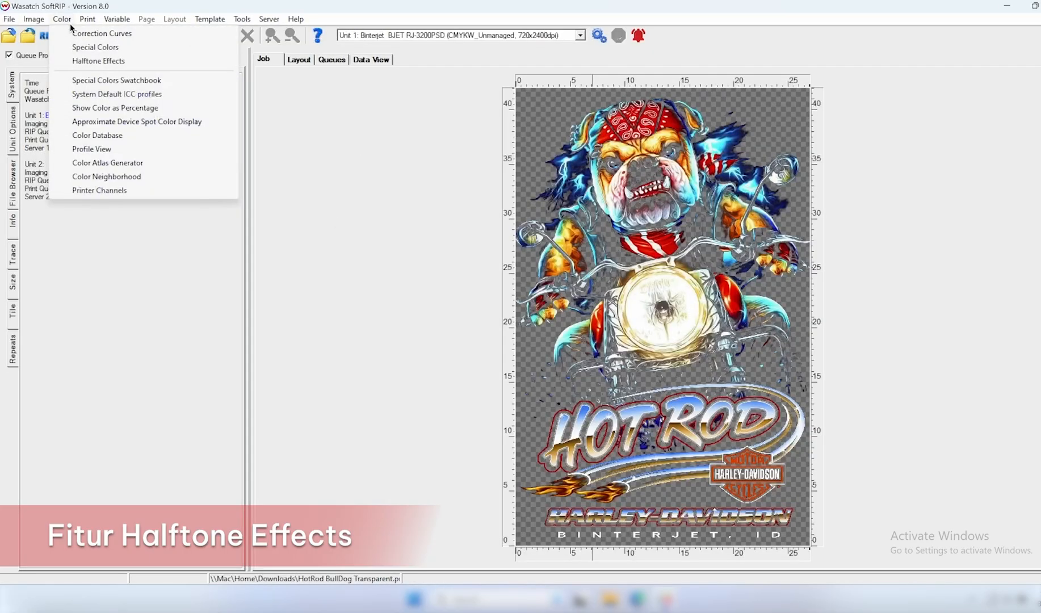
pyautogui.click(78, 63)
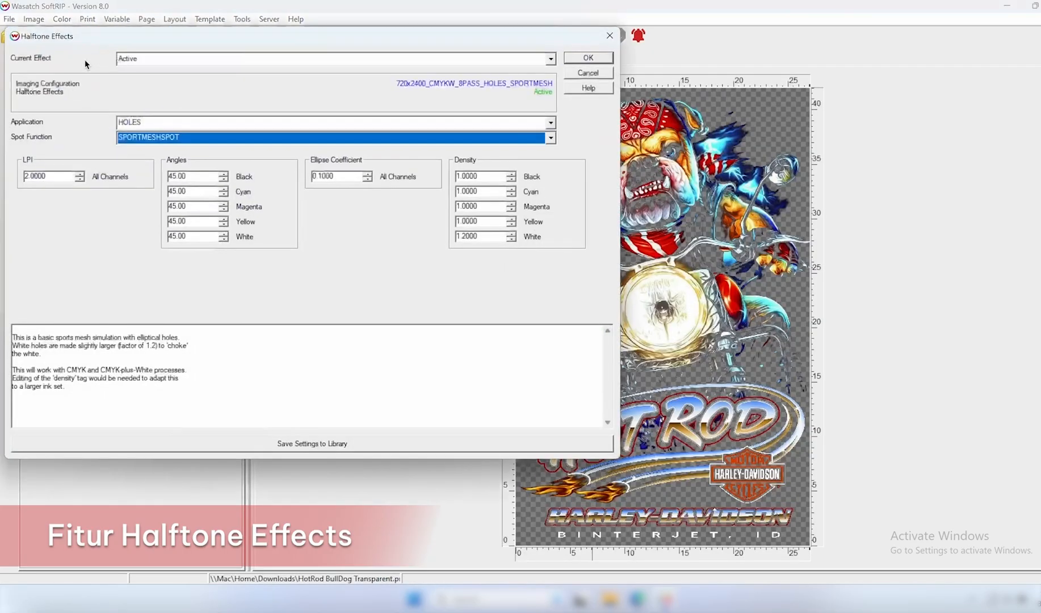
pyautogui.click(149, 58)
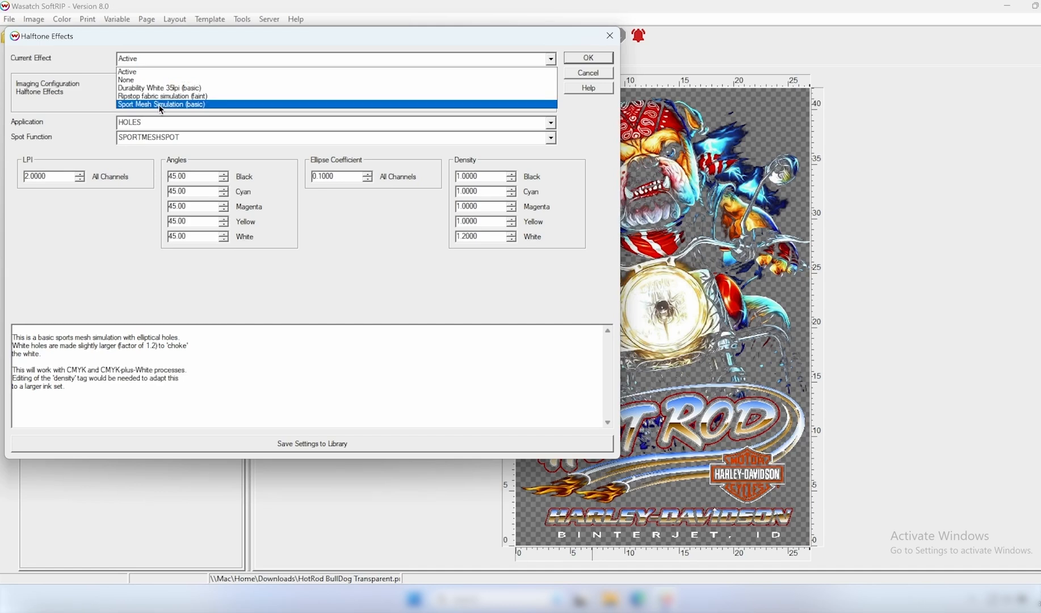
pyautogui.click(161, 89)
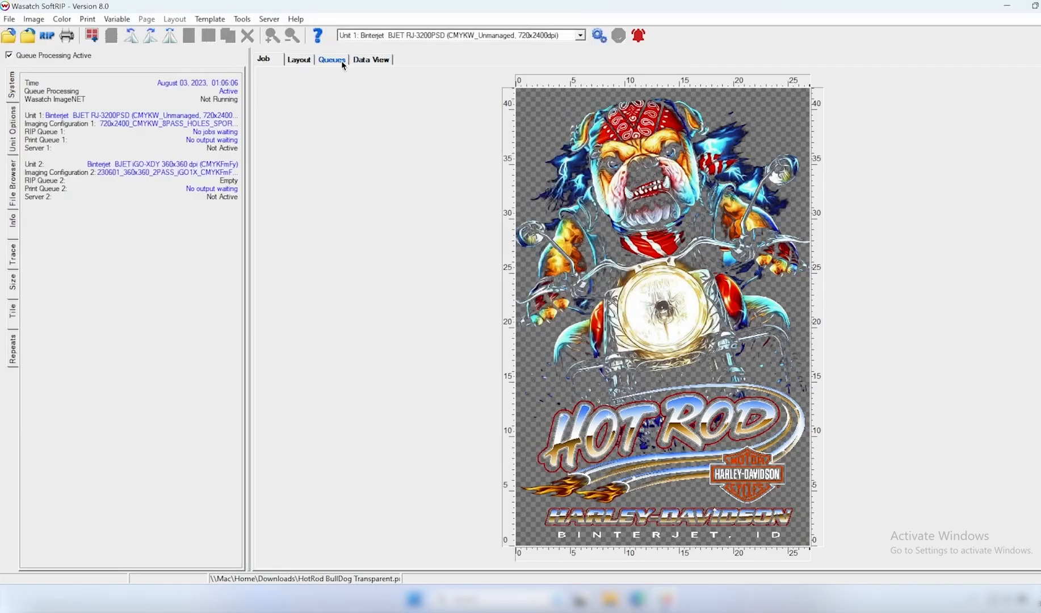
# Step: Examine the halftone dots of the HotRod_BullDog_Transparent_1 print queue job up close in the data view
pyautogui.click(342, 63)
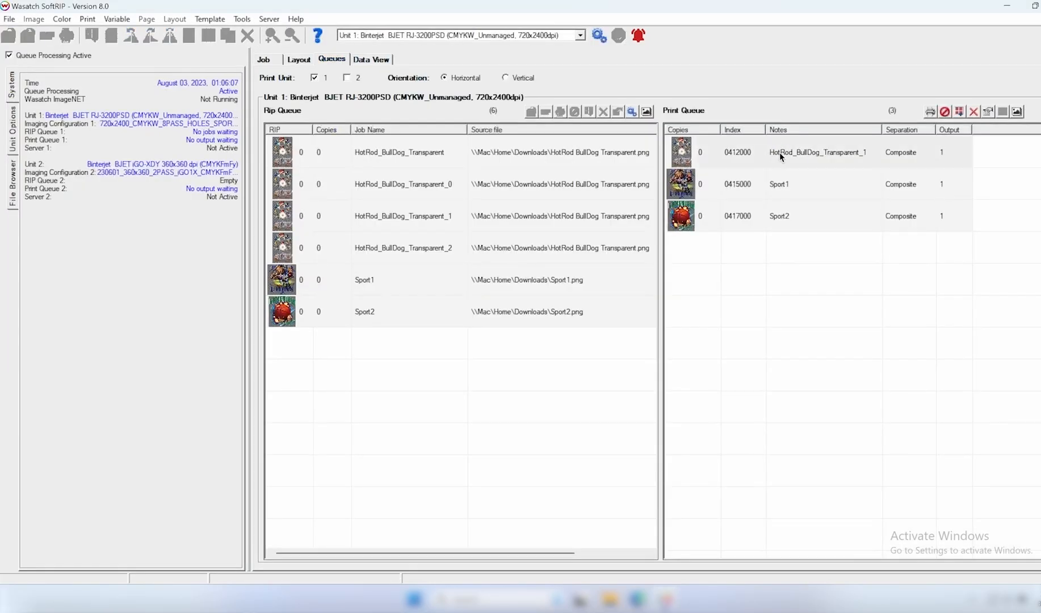
pyautogui.rightClick(785, 151)
pyautogui.click(800, 159)
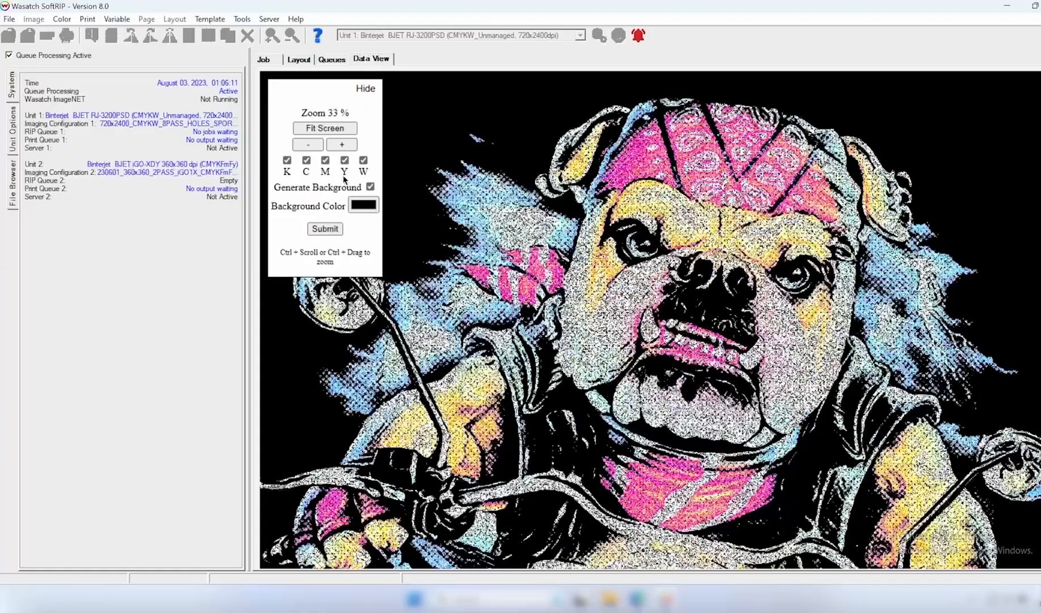
pyautogui.click(342, 144)
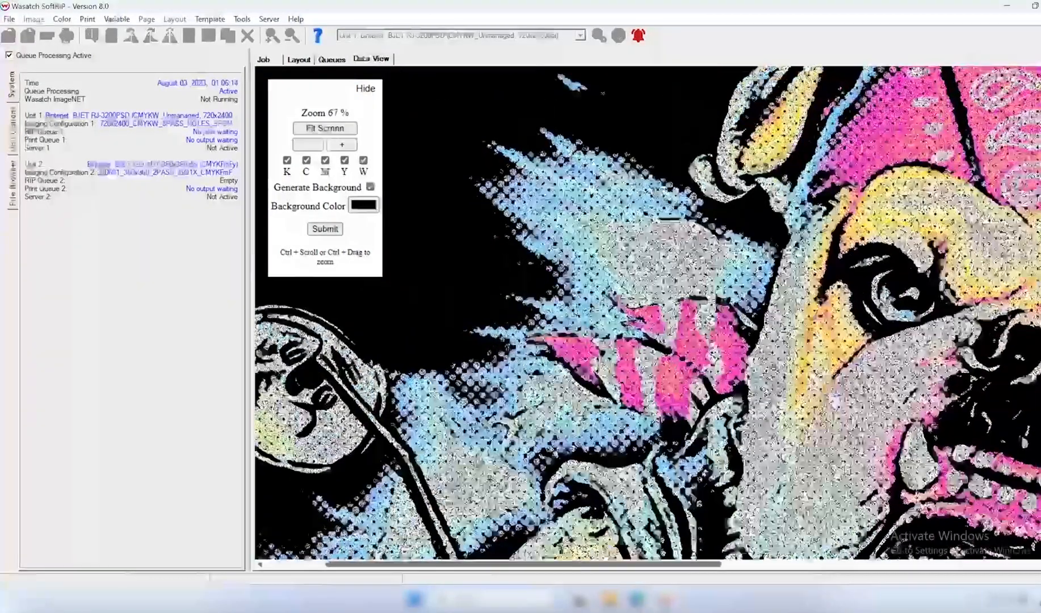
pyautogui.moveTo(618, 401); pyautogui.dragTo(701, 271)
pyautogui.moveTo(486, 352); pyautogui.dragTo(559, 227)
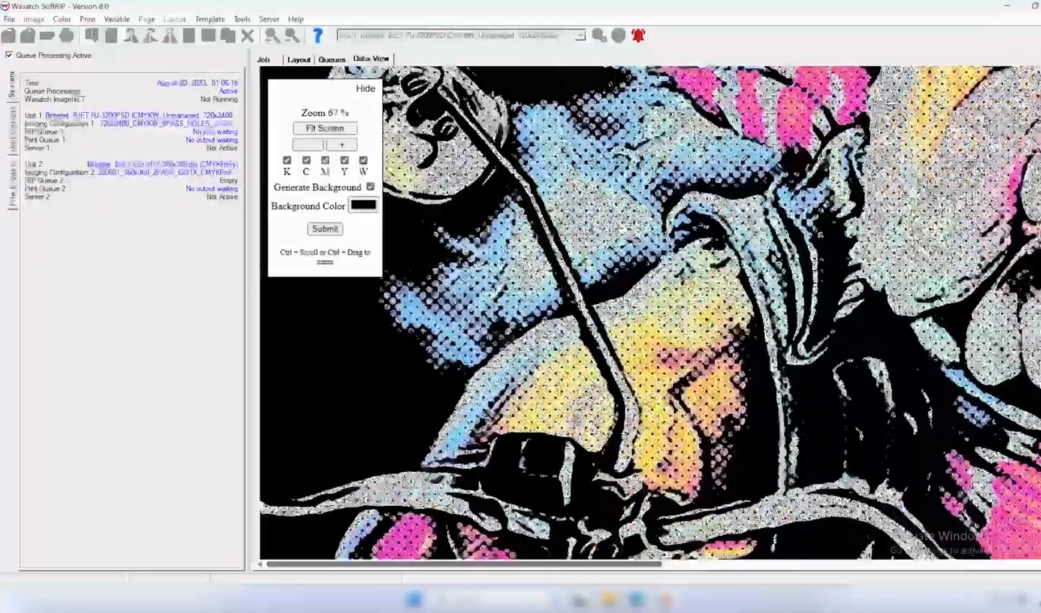
pyautogui.click(341, 147)
pyautogui.moveTo(428, 289); pyautogui.dragTo(766, 290)
pyautogui.click(264, 60)
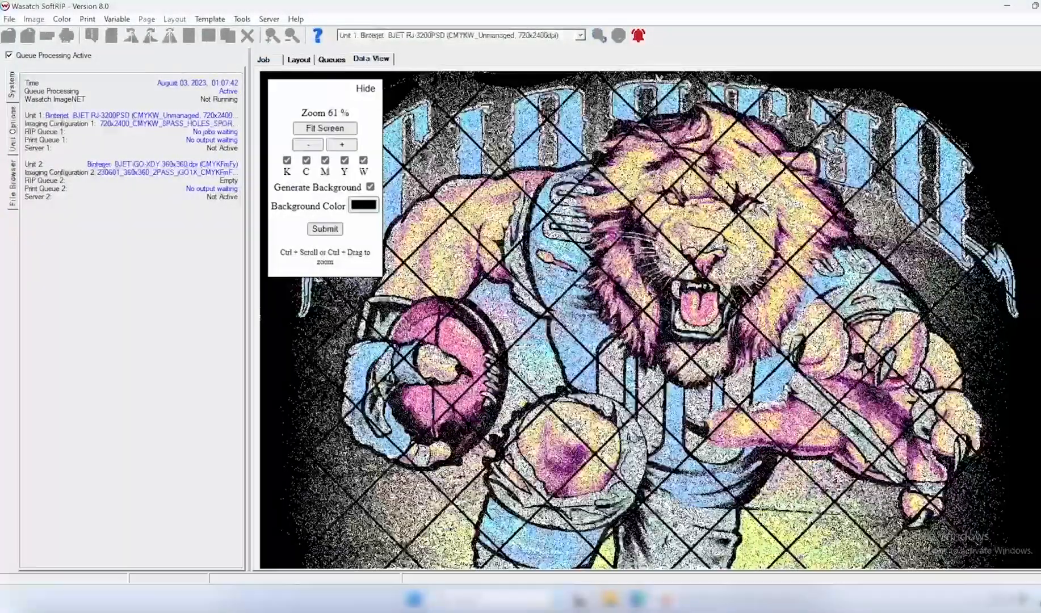
# Step: Examine the fabric and mesh halftone patterns on the lion and basketball designs, with the whole basketball design in view
pyautogui.scroll(-4, 646, 290)
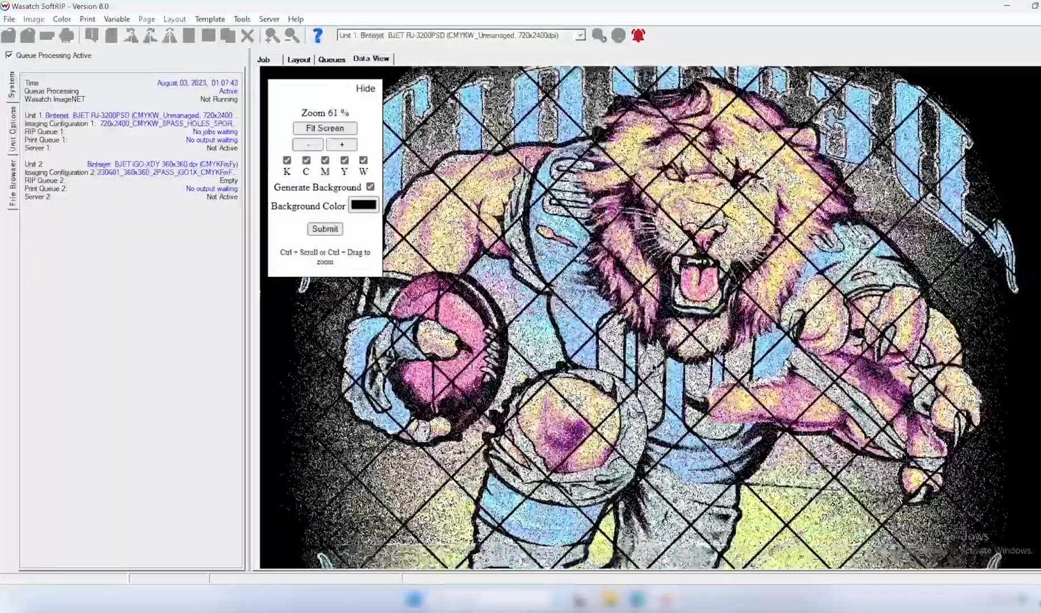
pyautogui.scroll(4, 647, 290)
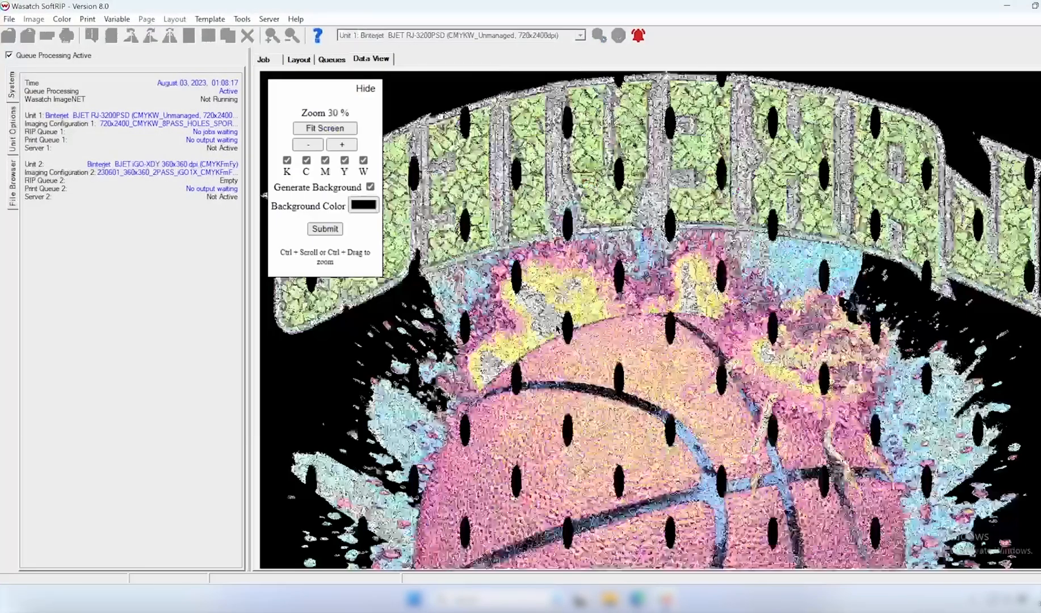
pyautogui.click(308, 145)
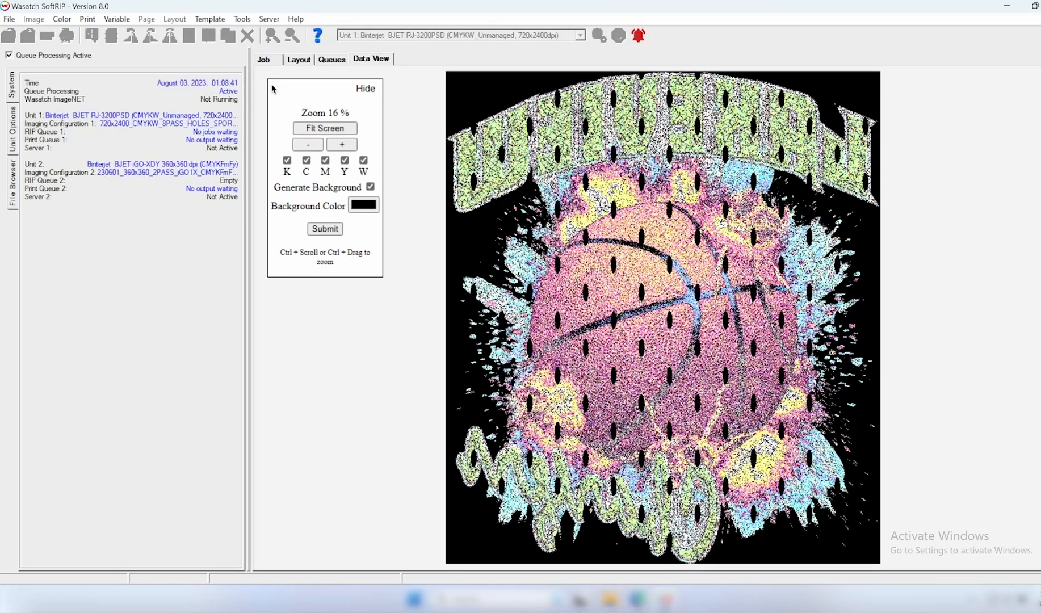
# Step: Load the Durability White 35lpi (basic) halftone effect for the basketball job and set its application to SIMPLEHALFTONE, keeping the INVERSEROUNDSPOT spot function
pyautogui.click(265, 59)
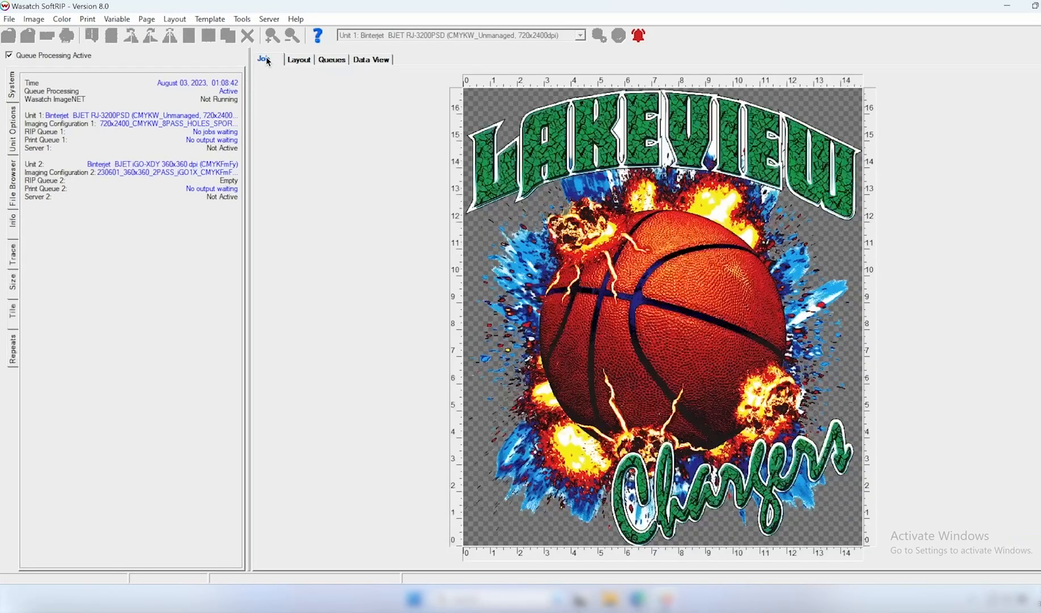
pyautogui.click(61, 18)
pyautogui.click(81, 60)
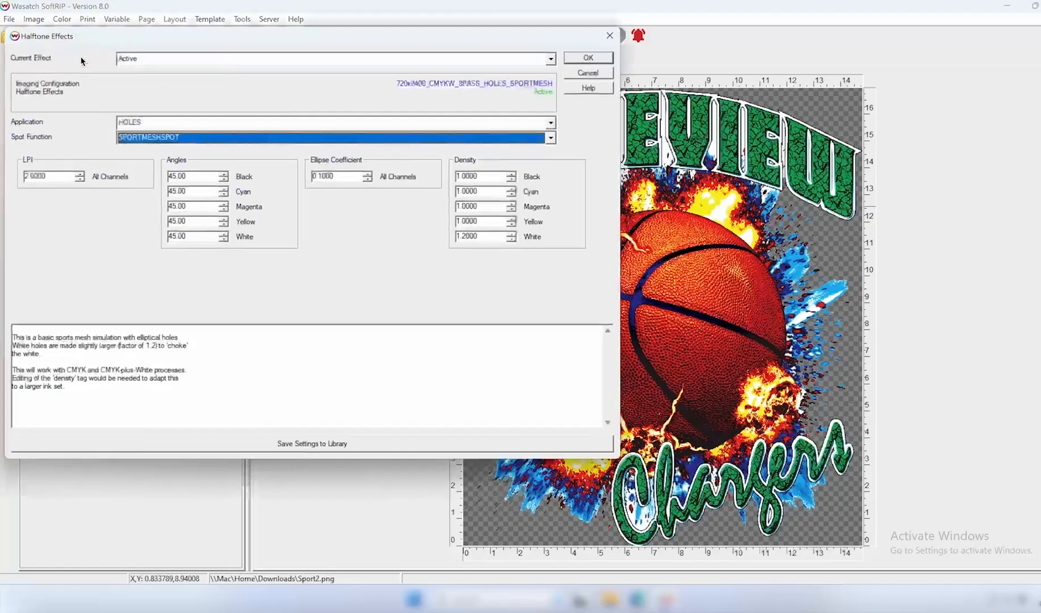
pyautogui.click(137, 60)
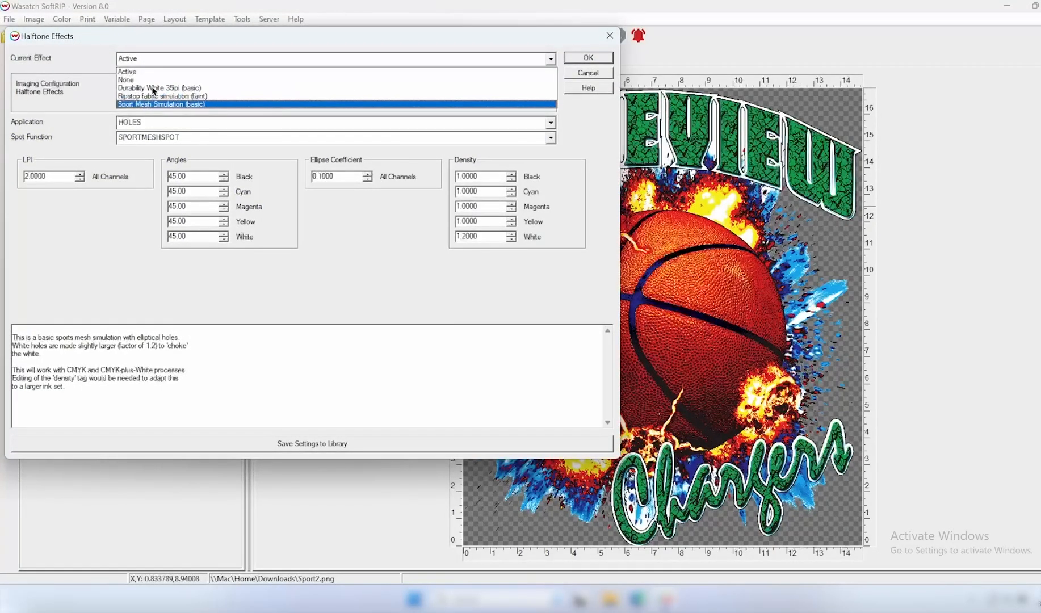
pyautogui.click(153, 88)
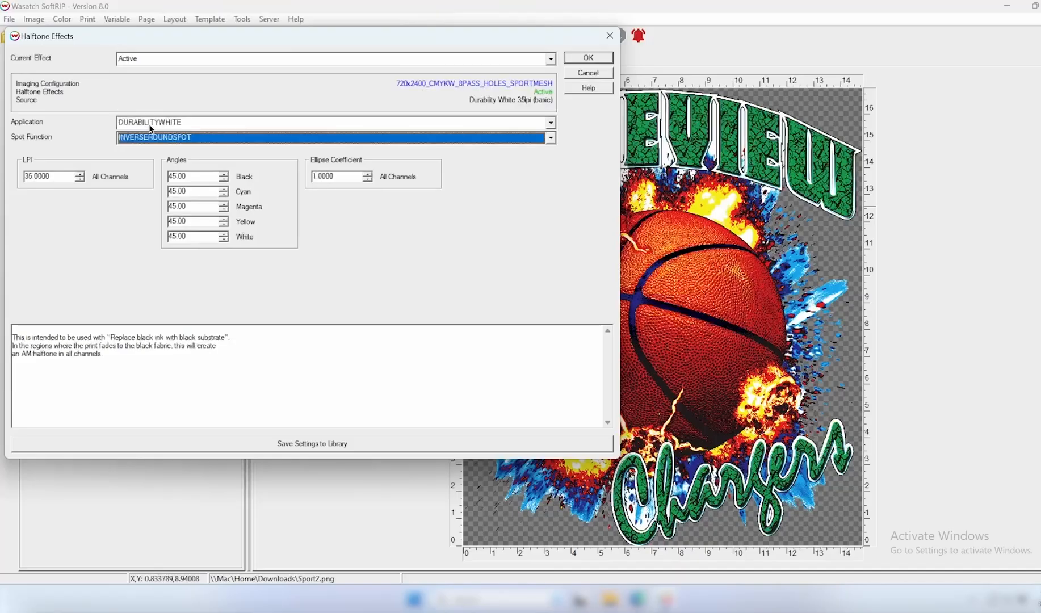
pyautogui.click(156, 138)
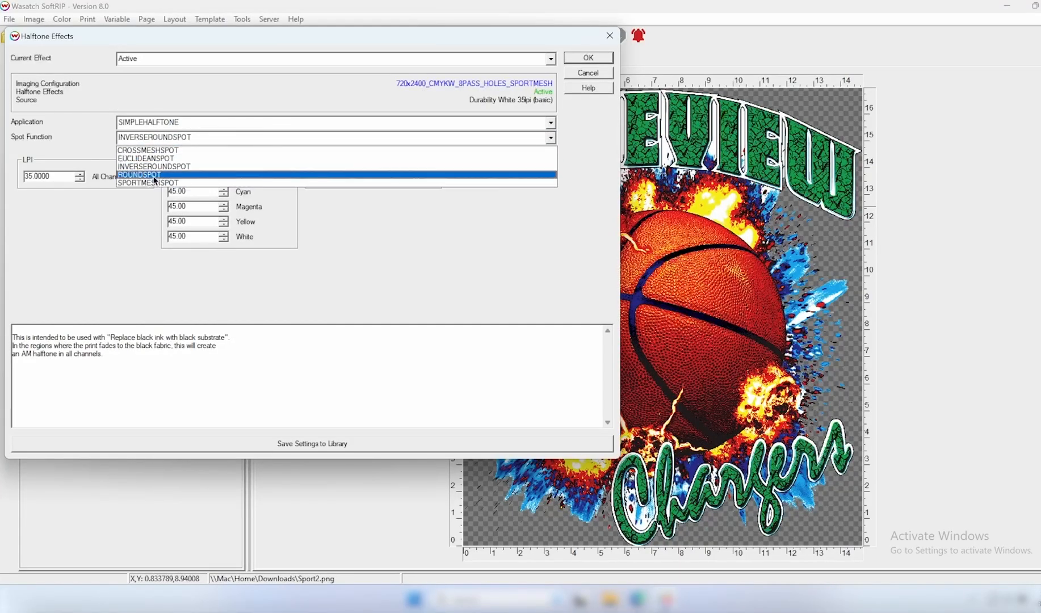
pyautogui.click(105, 152)
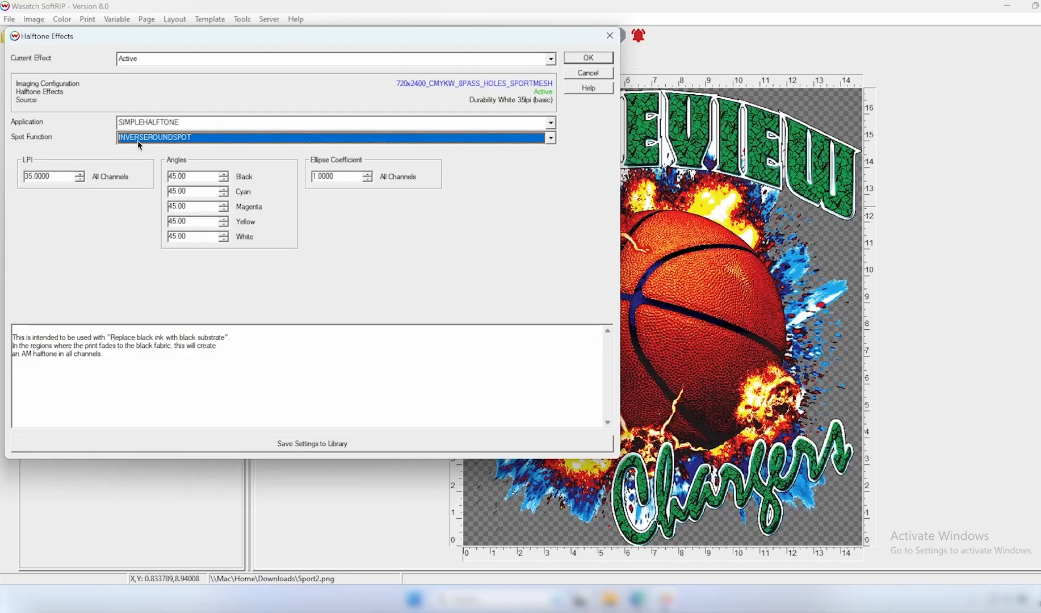
# Step: Open the Halftone Effects help page and read through to the Save Settings to Library section
pyautogui.click(592, 89)
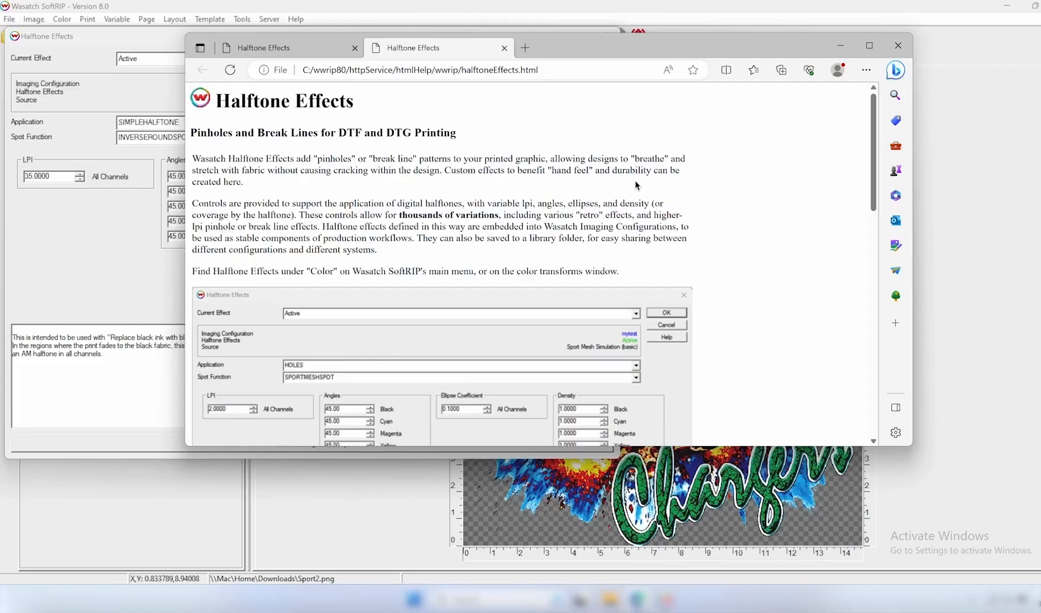
pyautogui.moveTo(872, 155); pyautogui.dragTo(876, 392)
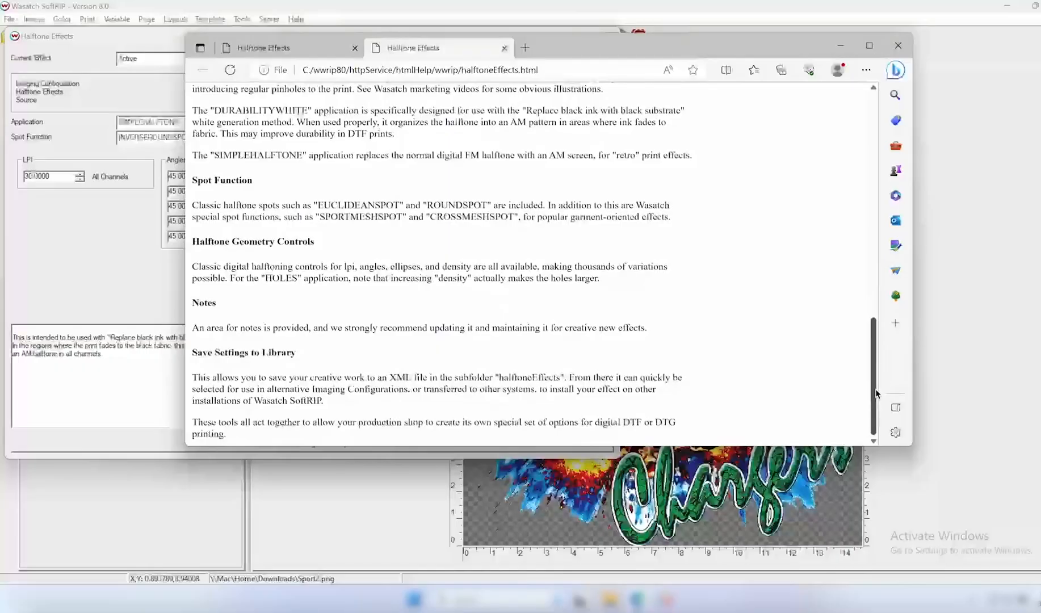